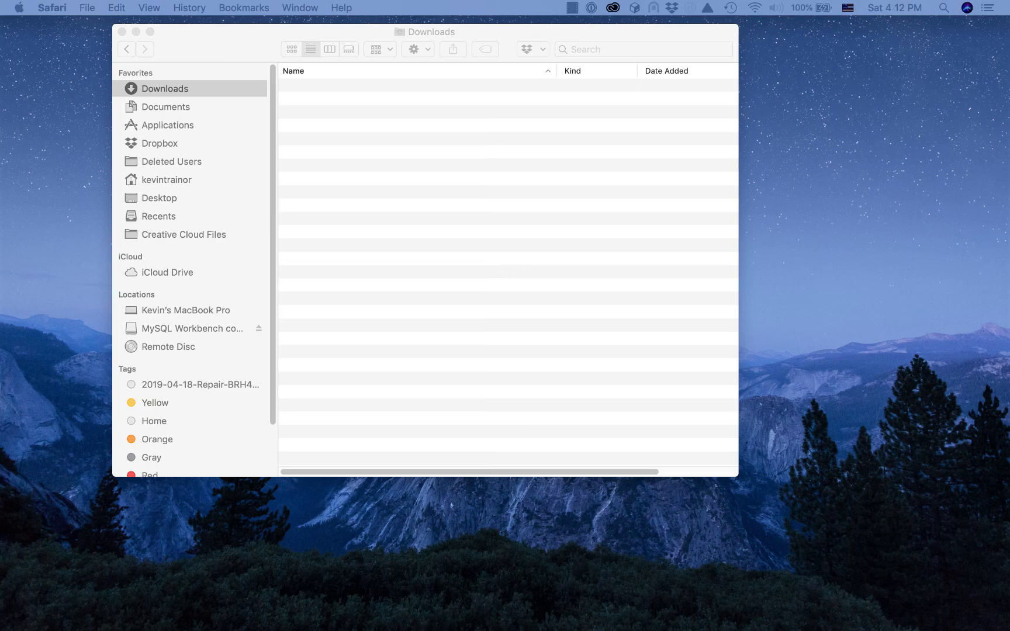
- Download the Murach 2e files from the course page's Computing Setup section and minimize the browser window
{"action": "left_click_drag", "start_coordinate": [1009, 35], "coordinate": [689, 32]}
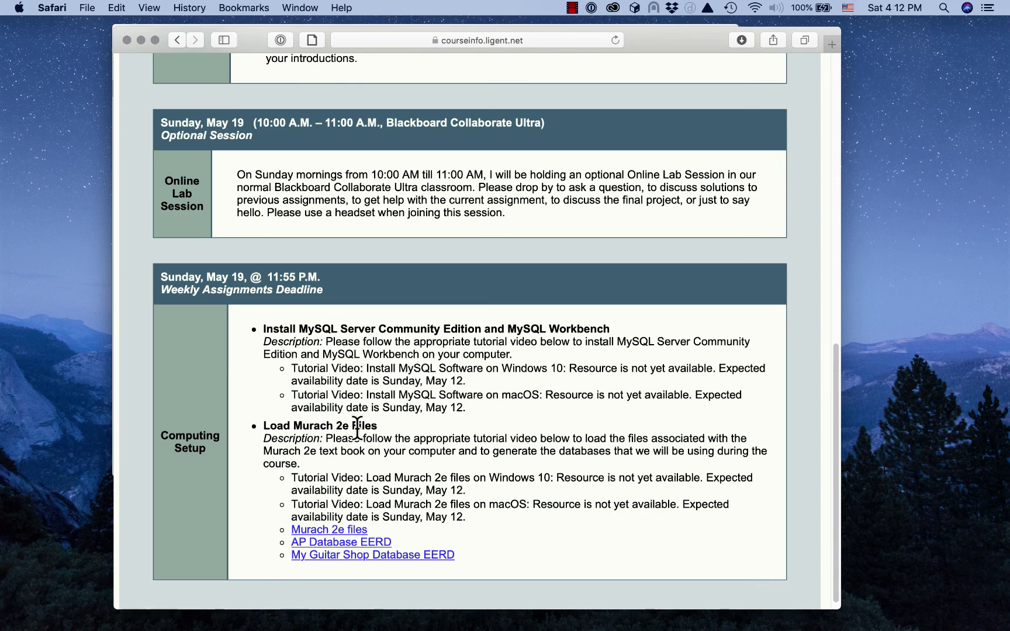
{"action": "left_click", "coordinate": [331, 530]}
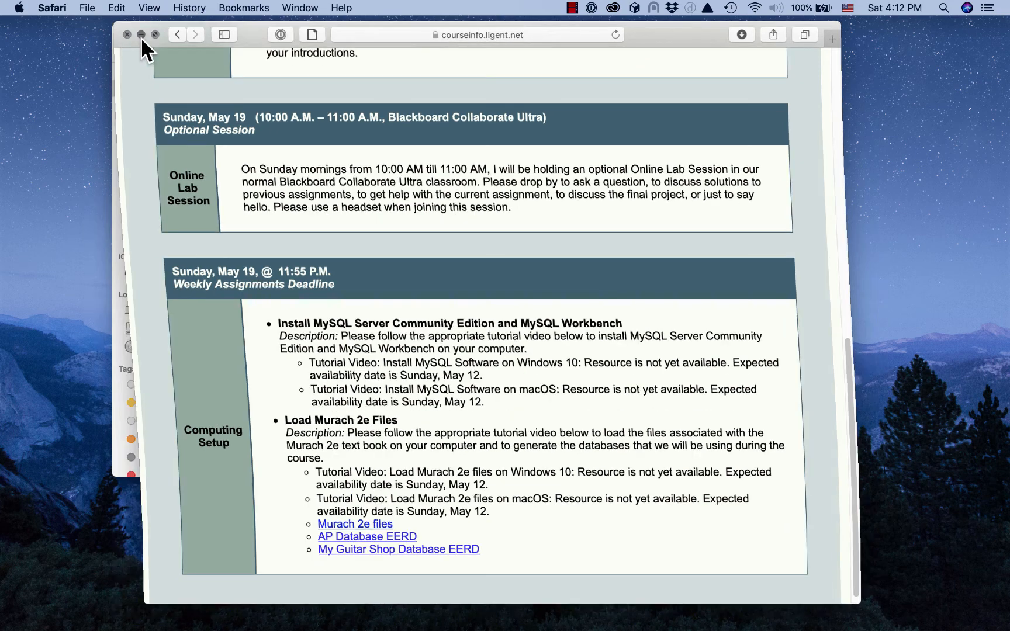
{"action": "left_click", "coordinate": [140, 39]}
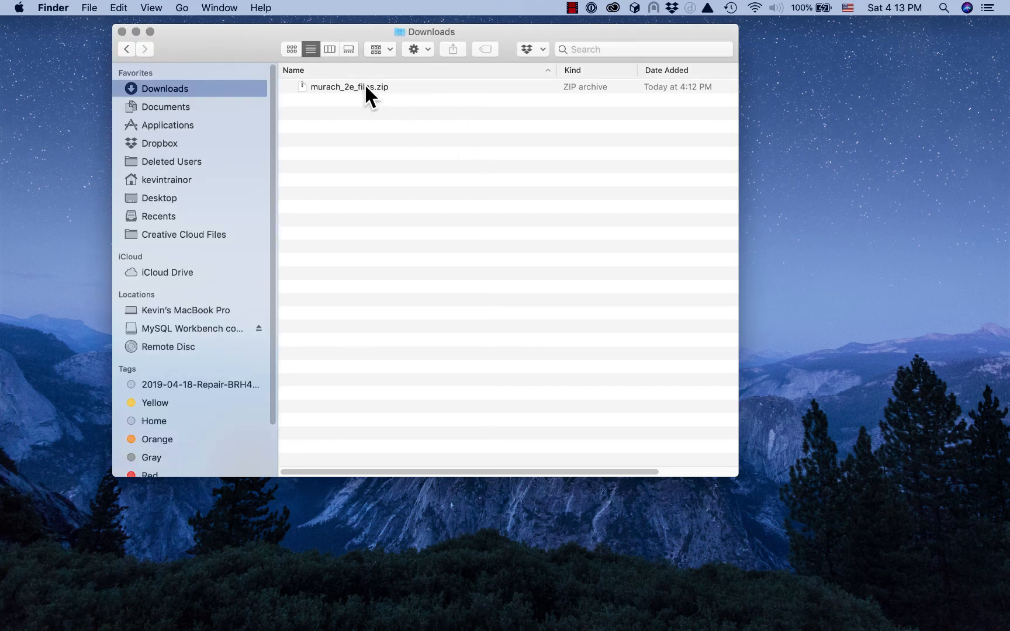
- Extract the murach_2e_files.zip archive in the Downloads folder
{"action": "left_click", "coordinate": [366, 88]}
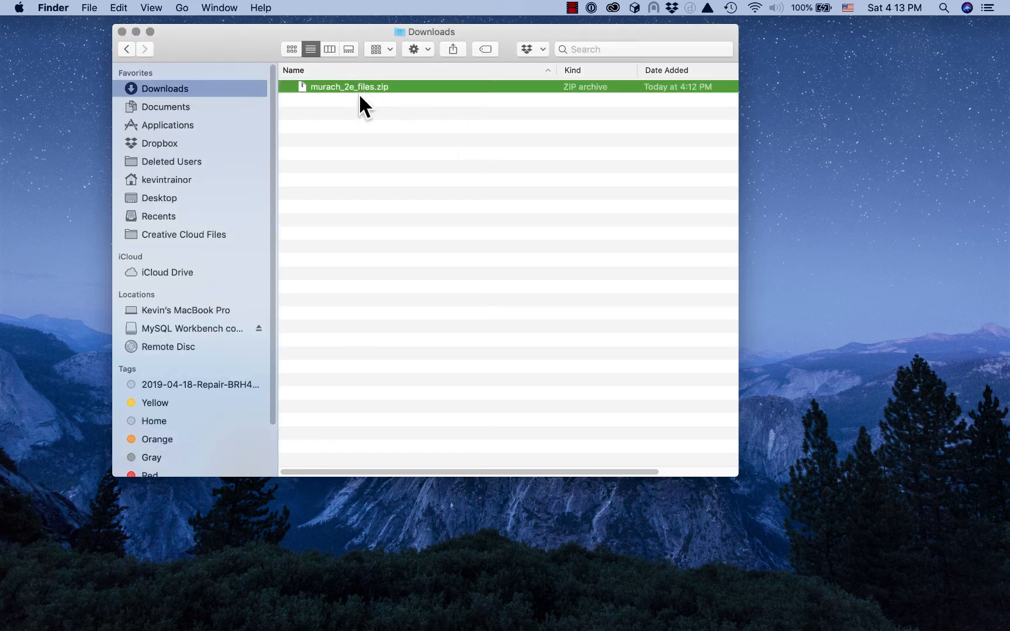
{"action": "left_click", "coordinate": [388, 121]}
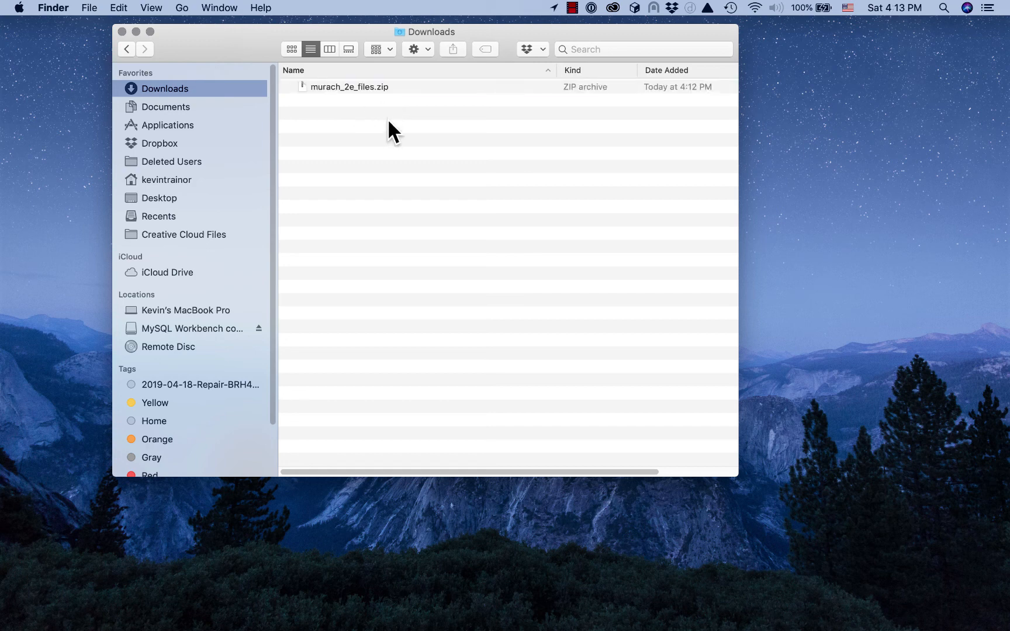
{"action": "left_click", "coordinate": [328, 86]}
{"action": "double_click", "coordinate": [328, 86]}
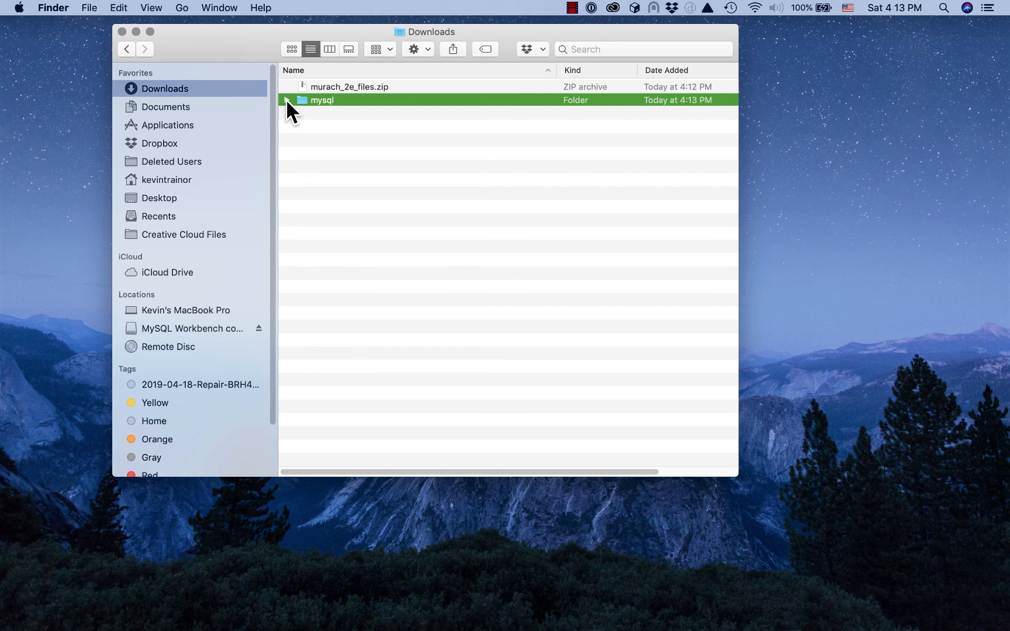
- Examine the book_scripts (including ch01), db_setup and diagrams folders inside the extracted mysql folder, collapsing each after viewing
{"action": "left_click", "coordinate": [287, 100]}
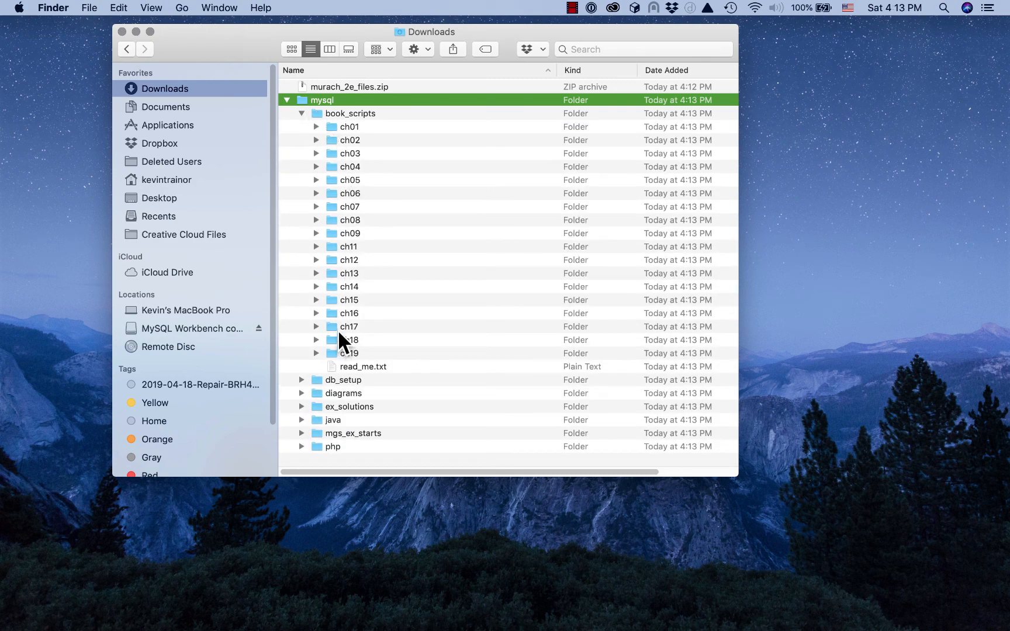
{"action": "left_click", "coordinate": [315, 126]}
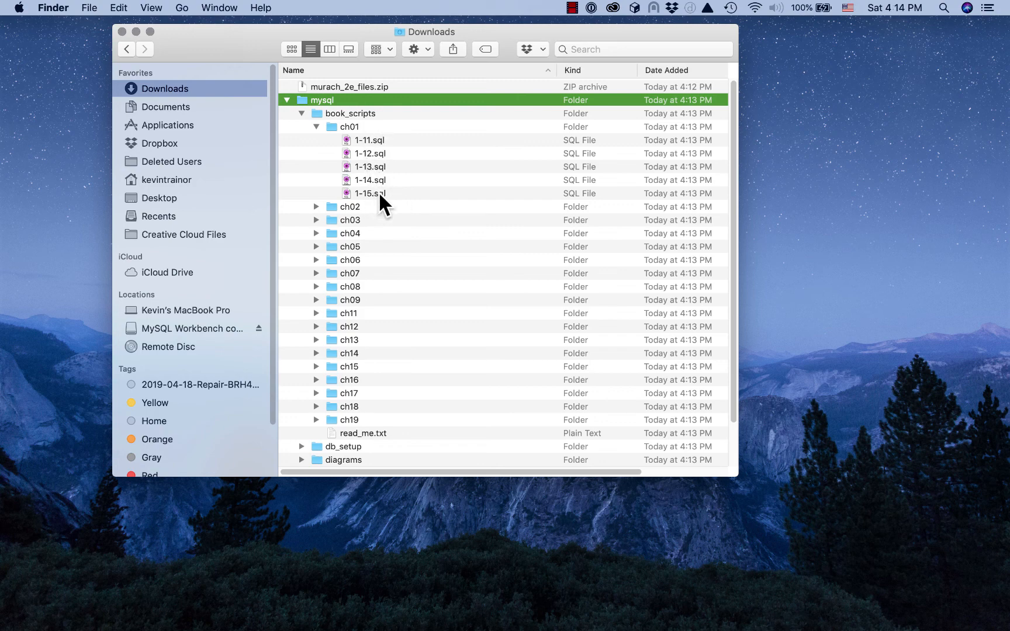
{"action": "left_click", "coordinate": [316, 126]}
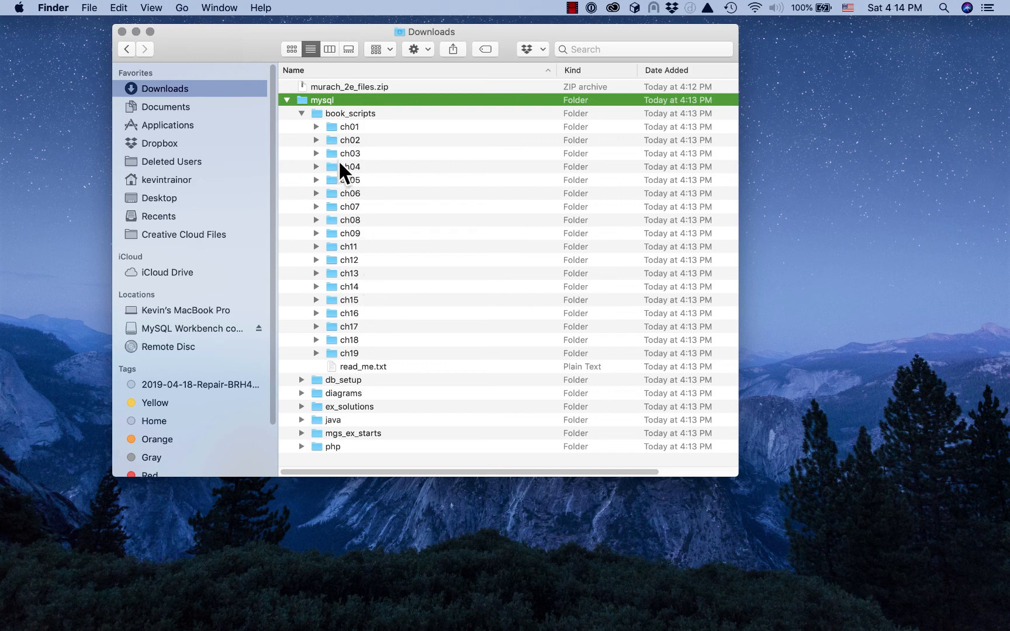
{"action": "left_click", "coordinate": [301, 114]}
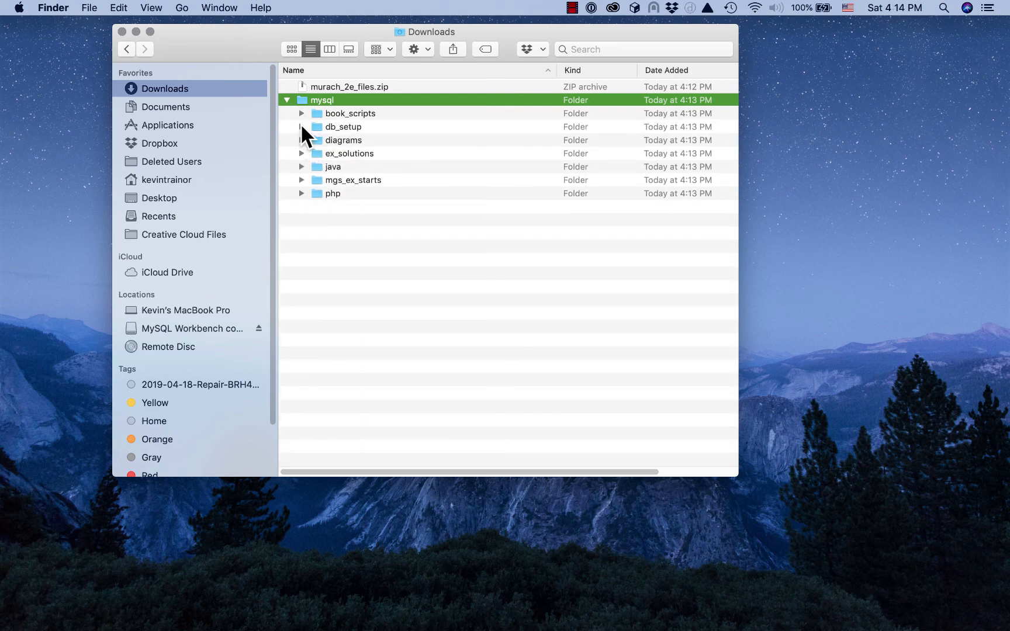
{"action": "left_click", "coordinate": [300, 124]}
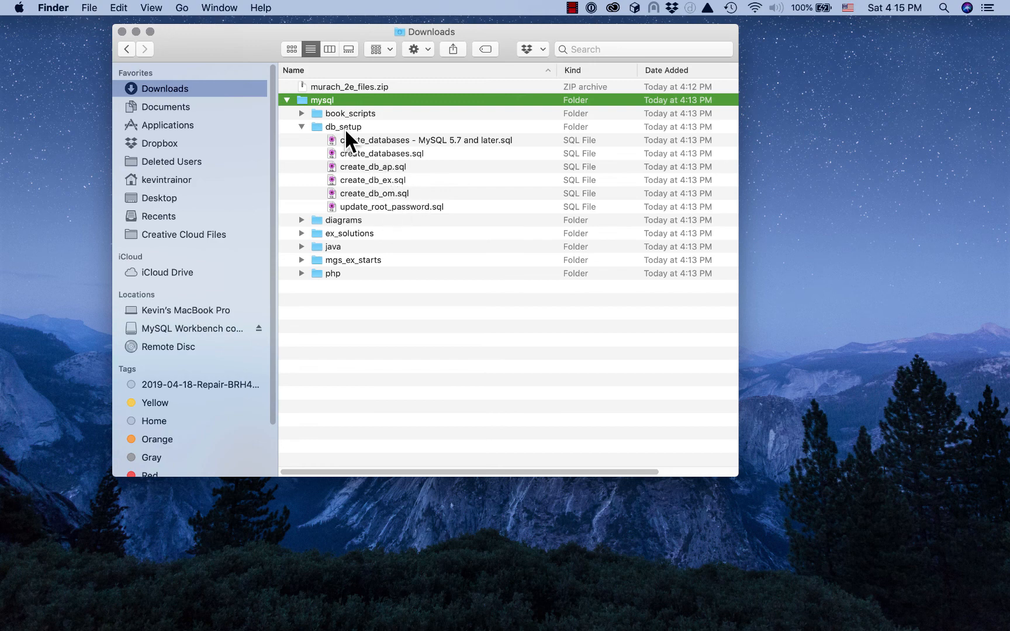
{"action": "left_click", "coordinate": [300, 125]}
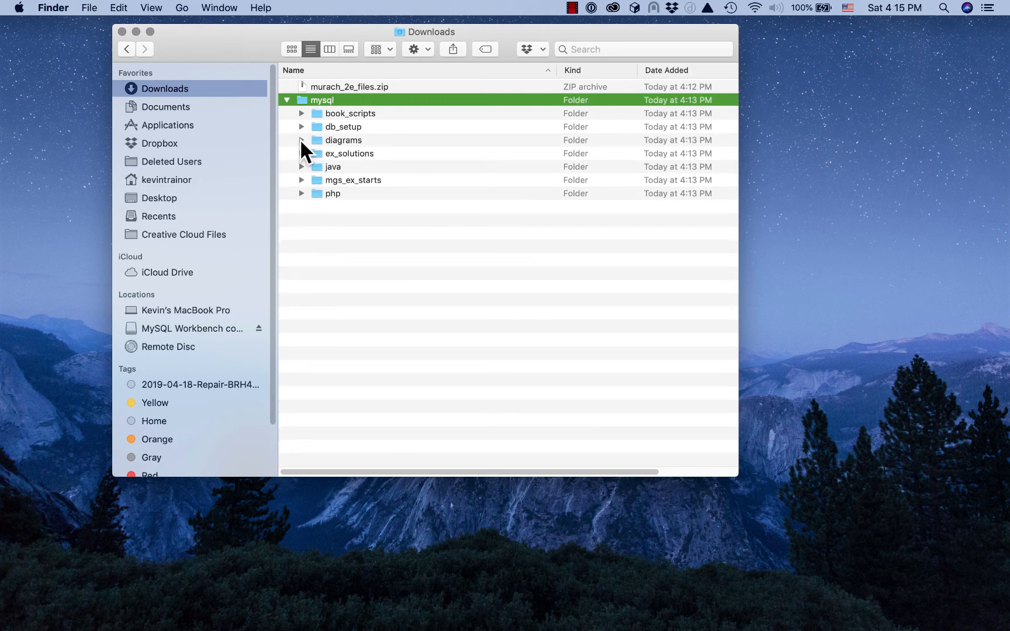
{"action": "left_click", "coordinate": [301, 141]}
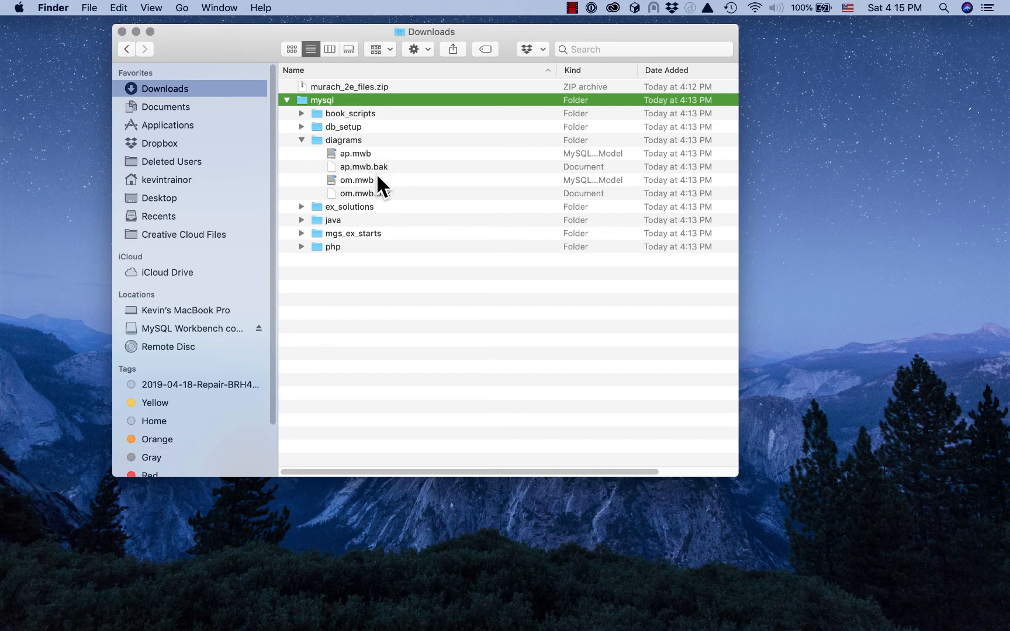
{"action": "left_click", "coordinate": [302, 140]}
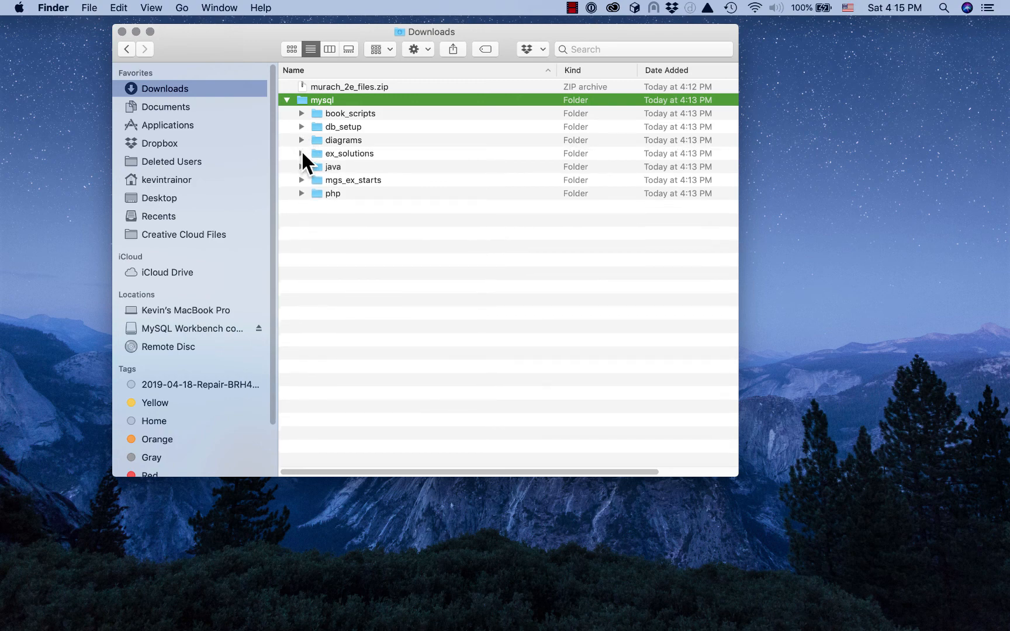
- Examine the ex_solutions folder with its ch03 scripts and the mgs_ex_starts folder, collapse both, and select the mysql folder
{"action": "left_click", "coordinate": [302, 152]}
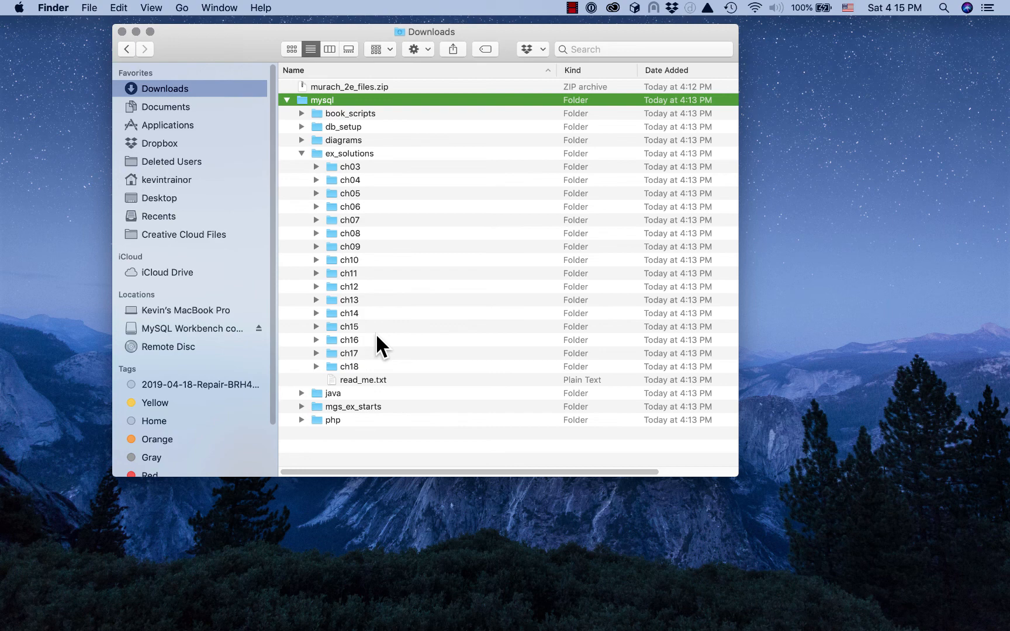
{"action": "left_click", "coordinate": [316, 167]}
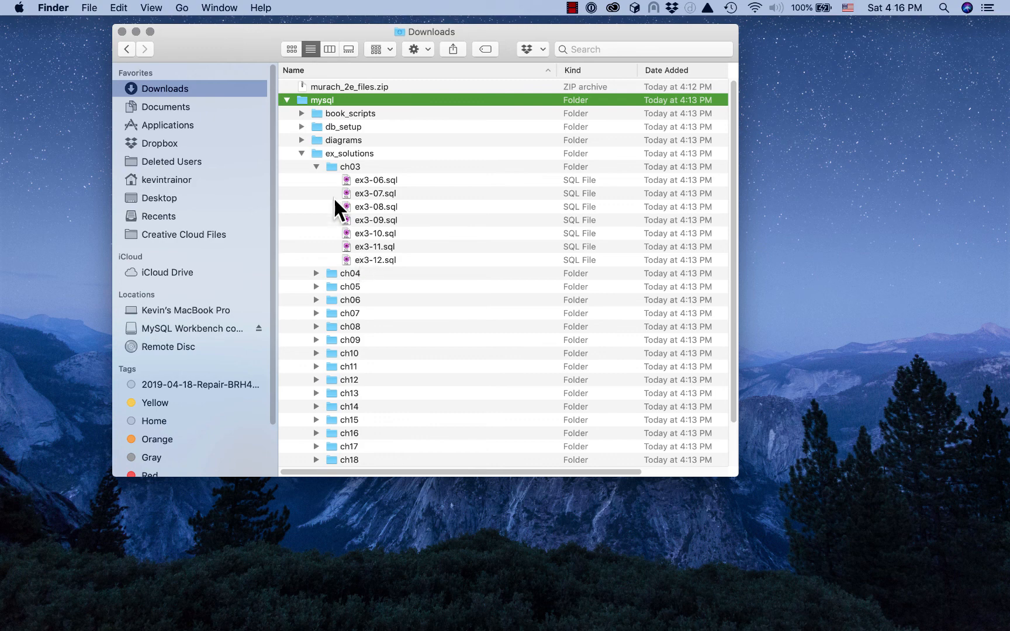
{"action": "left_click", "coordinate": [316, 167]}
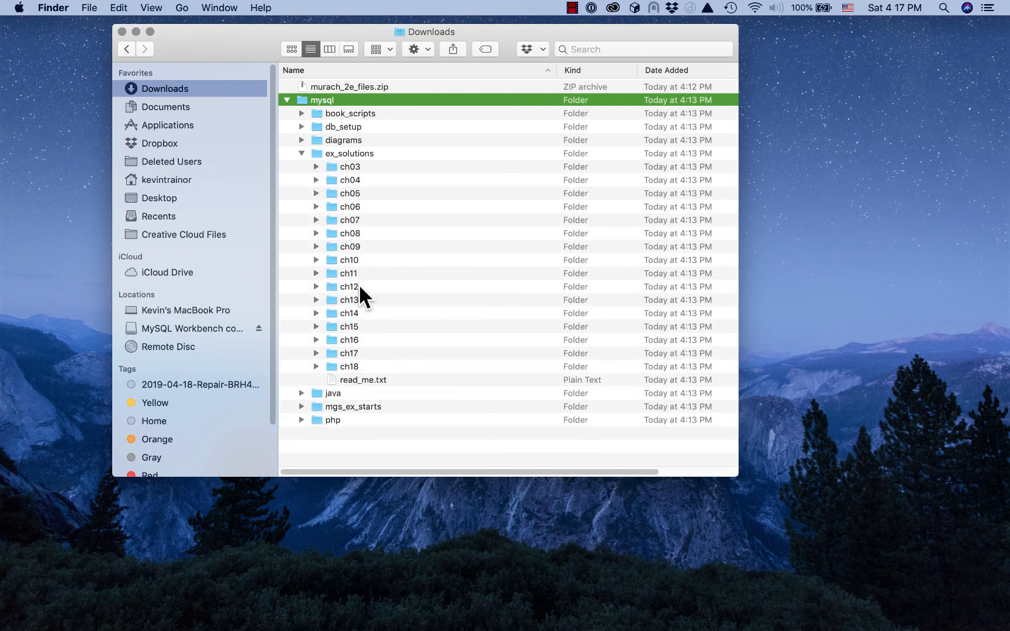
{"action": "left_click", "coordinate": [301, 153]}
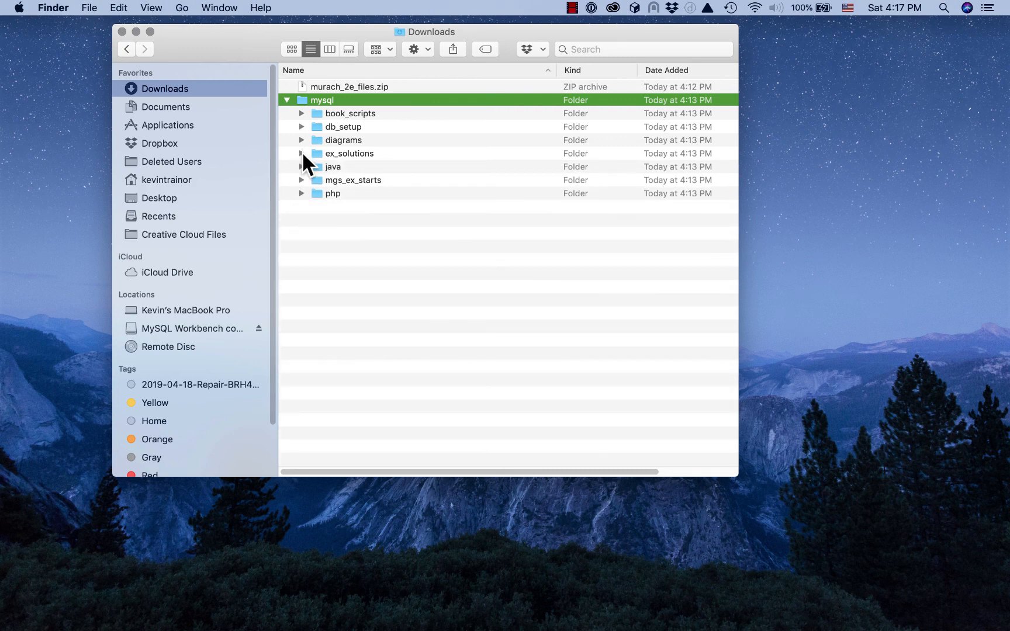
{"action": "left_click", "coordinate": [316, 181]}
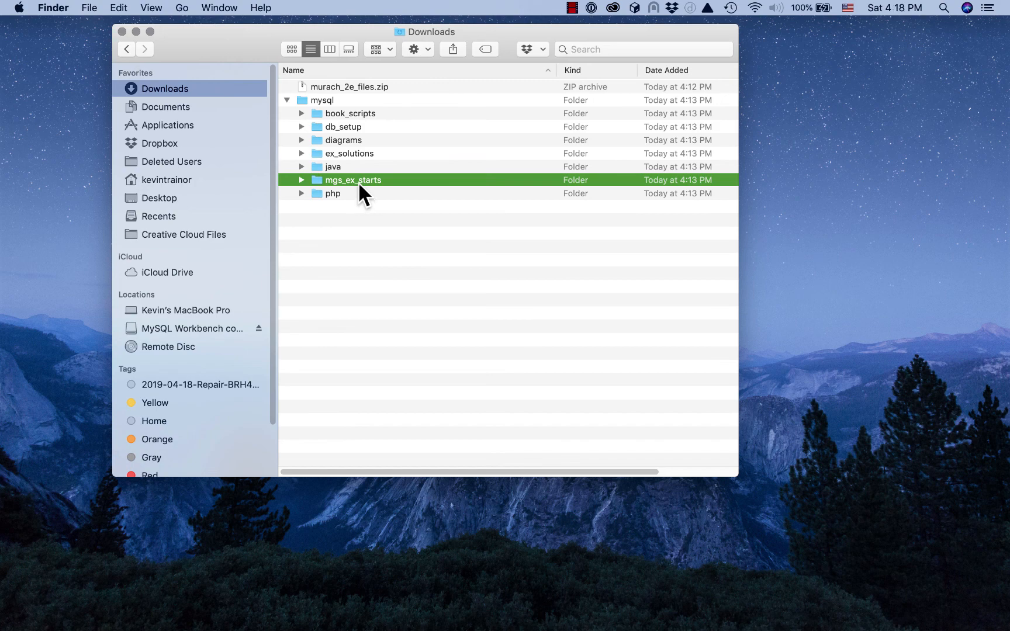
{"action": "left_click", "coordinate": [301, 180]}
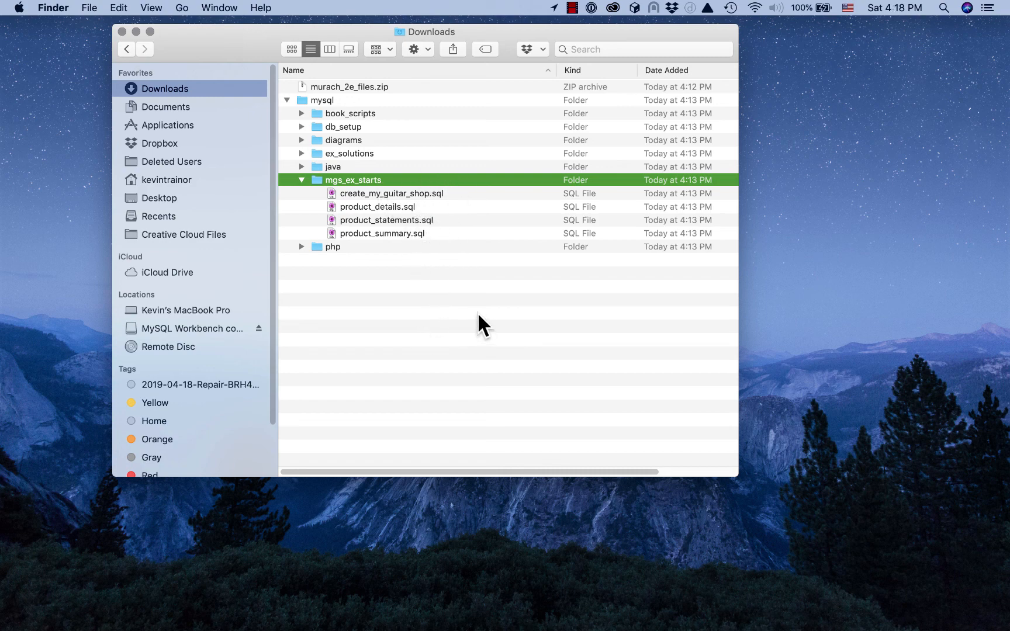
{"action": "left_click", "coordinate": [300, 180]}
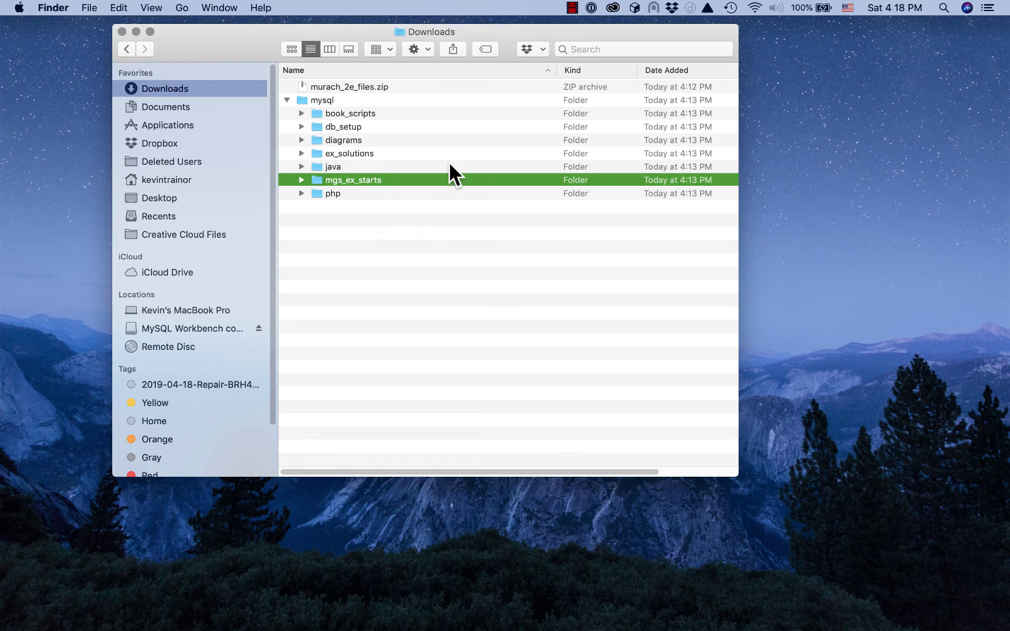
{"action": "left_click", "coordinate": [304, 96]}
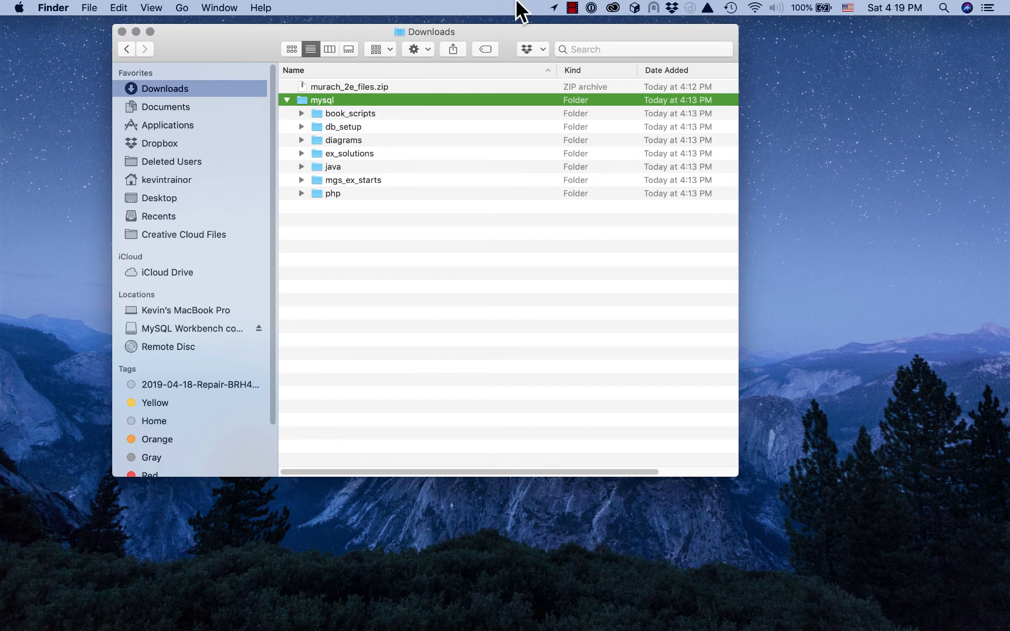
{"action": "left_click", "coordinate": [573, 9]}
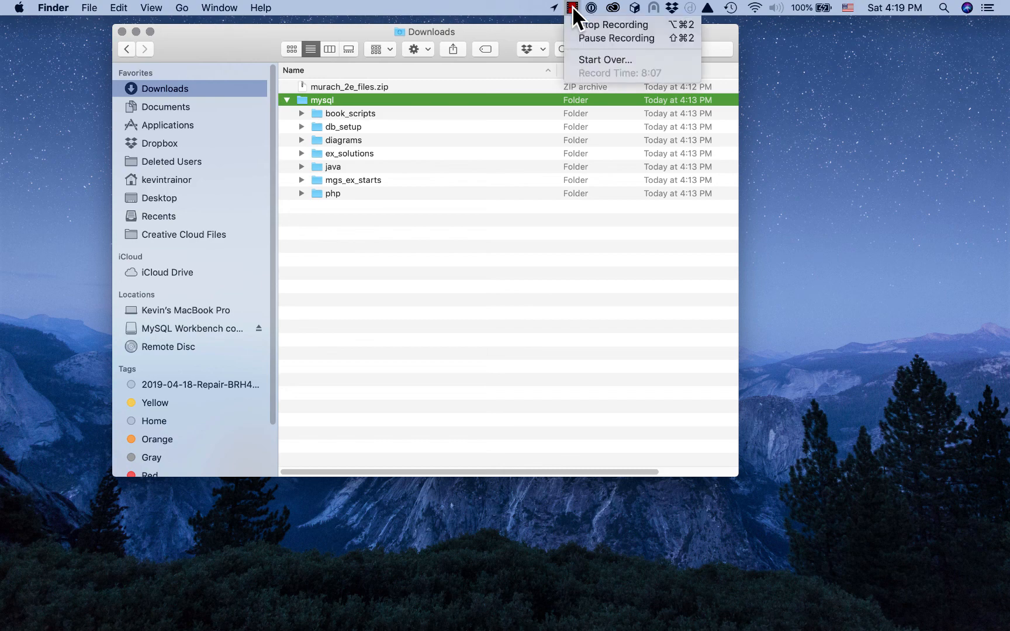
{"action": "left_click", "coordinate": [599, 37]}
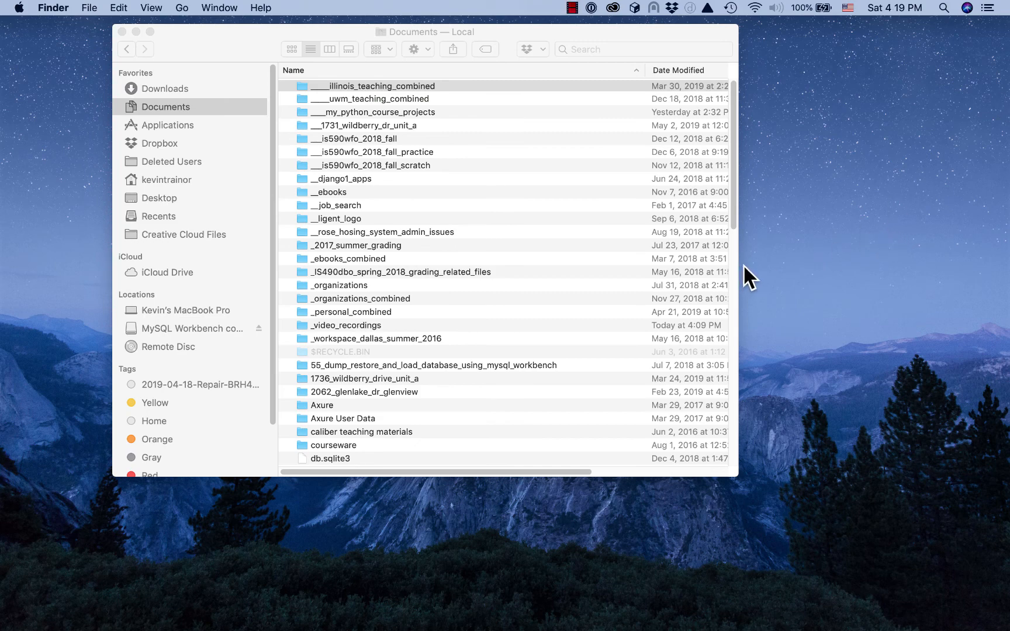
- Check the home folder, return to the Documents folder, and move its window toward the left edge of the desktop
{"action": "left_click", "coordinate": [172, 106]}
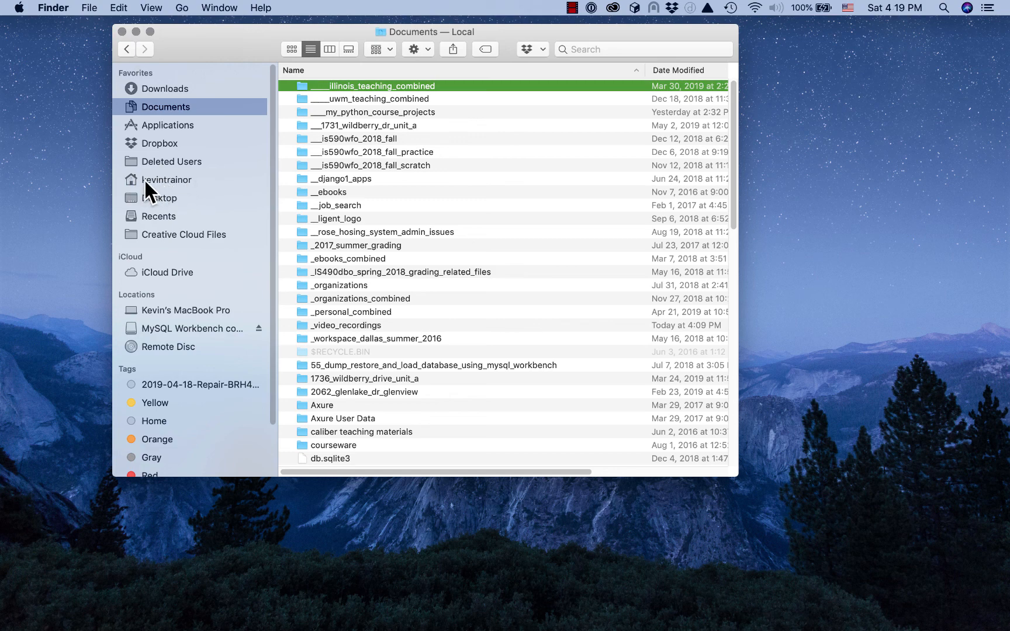
{"action": "left_click", "coordinate": [167, 180]}
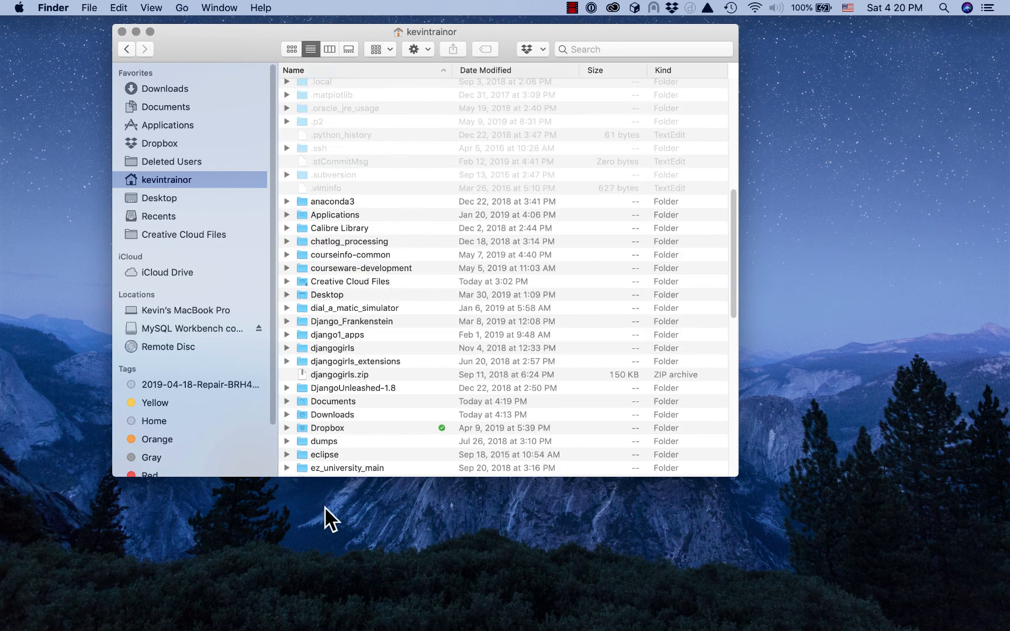
{"action": "left_click", "coordinate": [173, 107]}
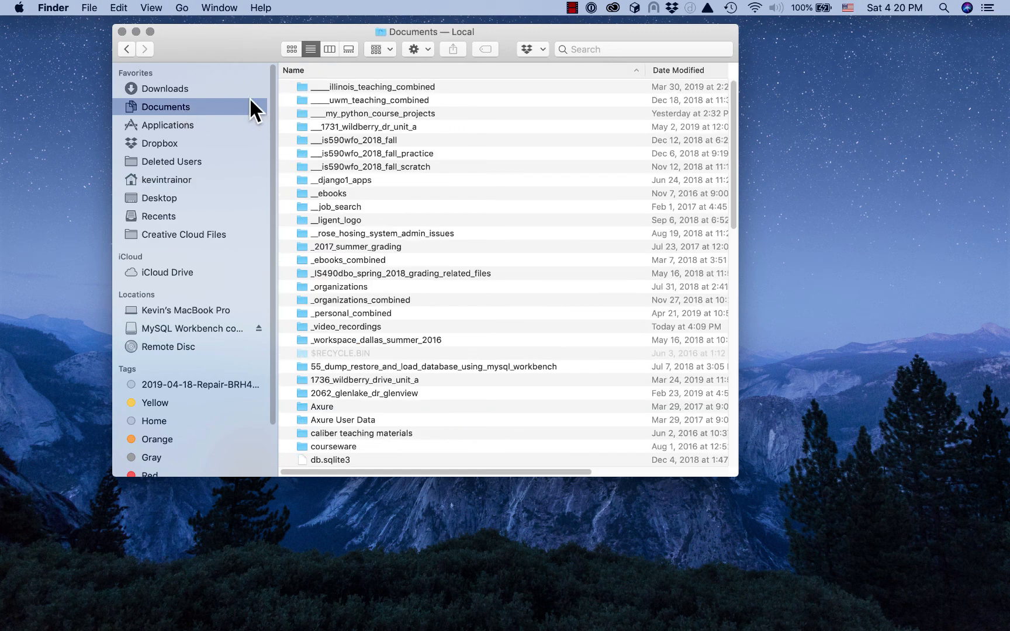
{"action": "left_click_drag", "start_coordinate": [231, 37], "coordinate": [138, 36]}
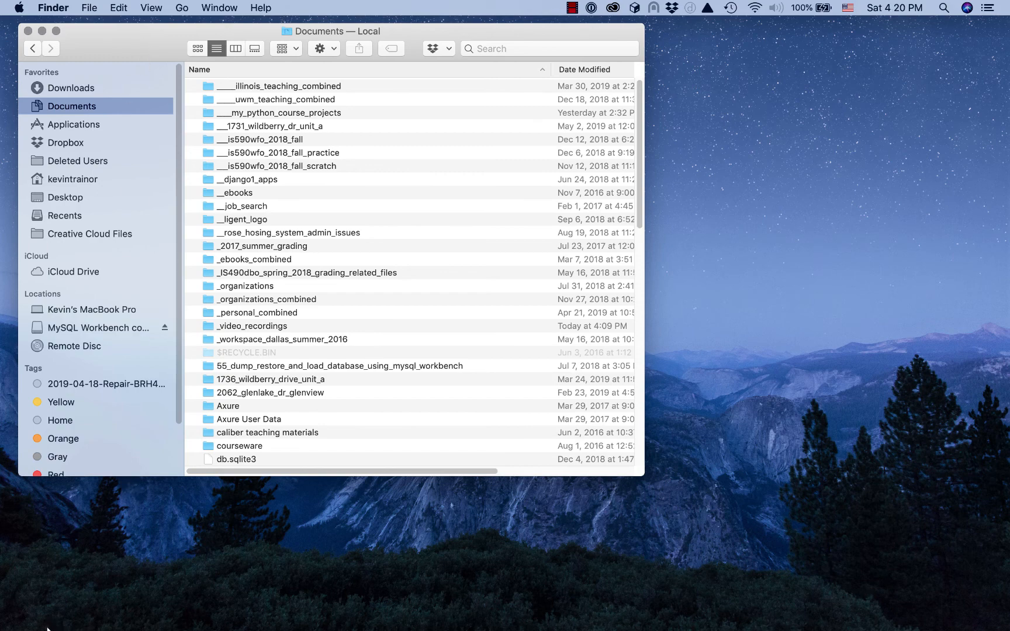
- Open a second Finder window, place it beside the Documents window, and enlarge it to nearly the desktop's full height
{"action": "mouse_move", "coordinate": [44, 627]}
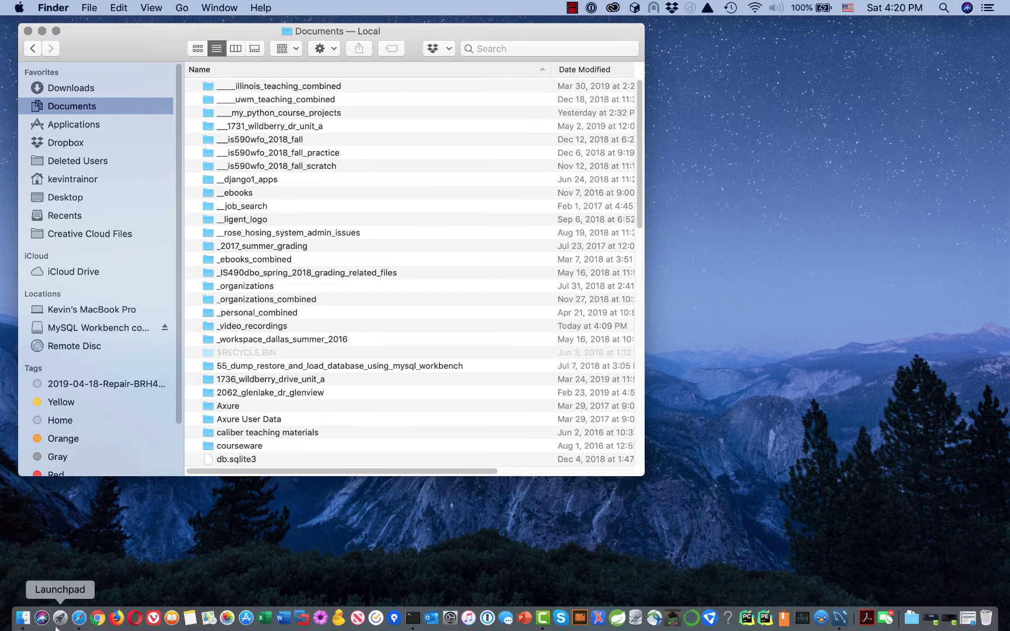
{"action": "right_click", "coordinate": [23, 622]}
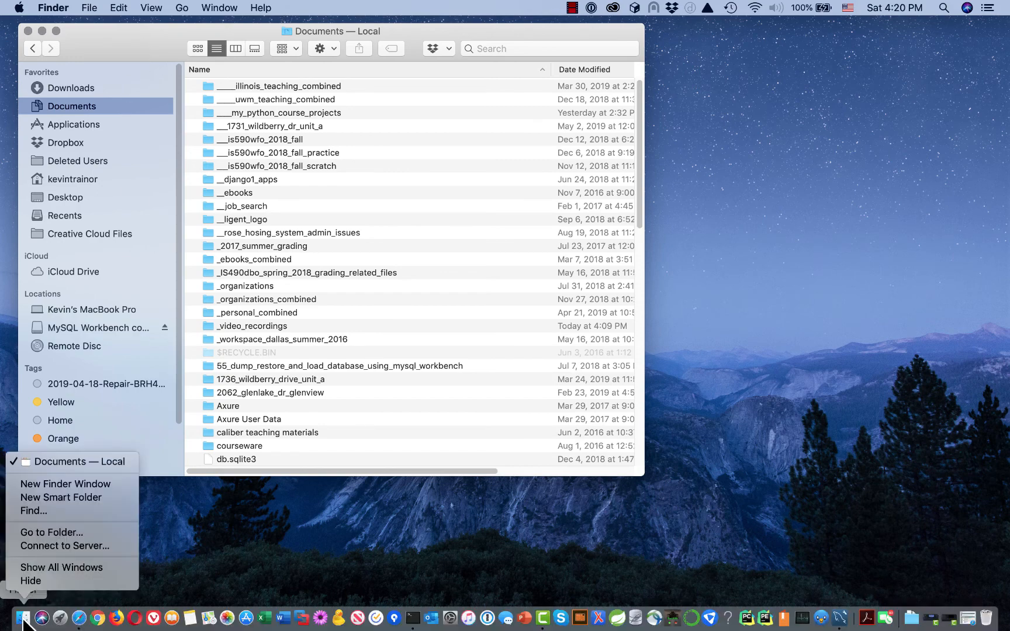
{"action": "left_click", "coordinate": [77, 485]}
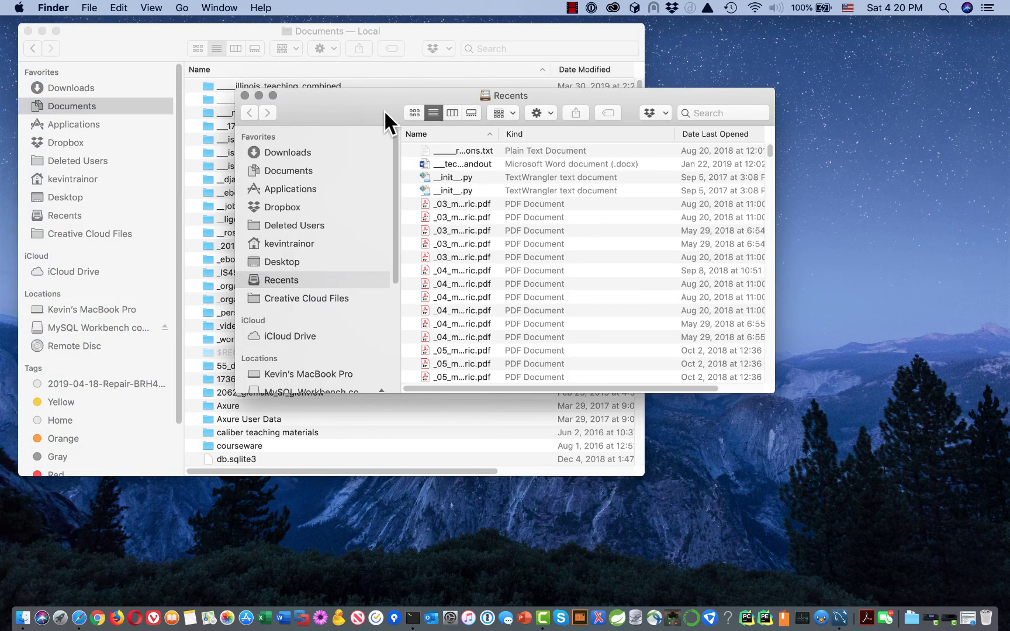
{"action": "left_click_drag", "start_coordinate": [380, 106], "coordinate": [544, 28]}
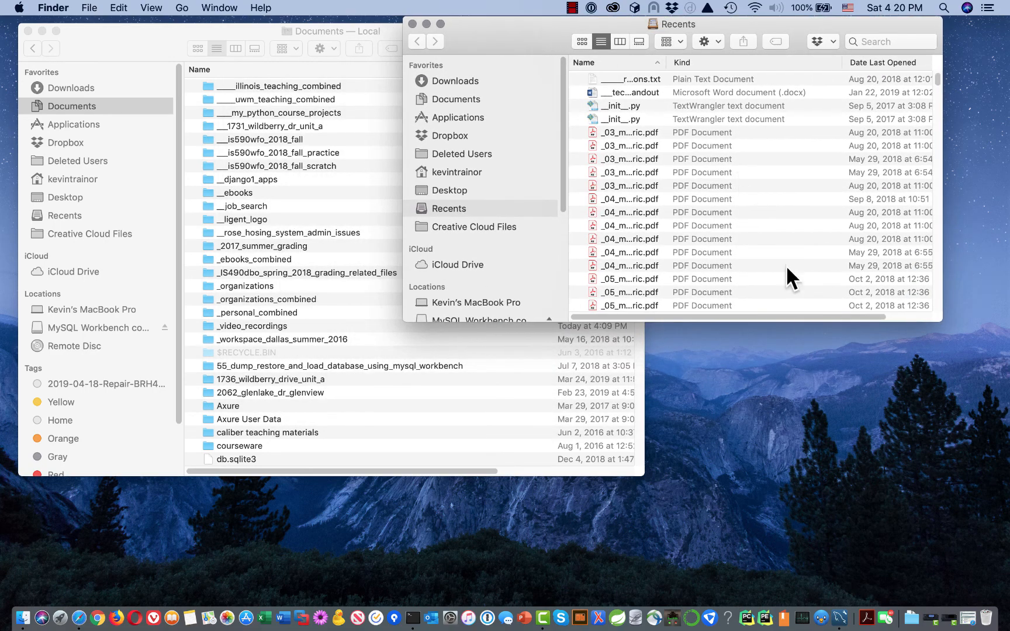
{"action": "left_click_drag", "start_coordinate": [942, 320], "coordinate": [972, 537]}
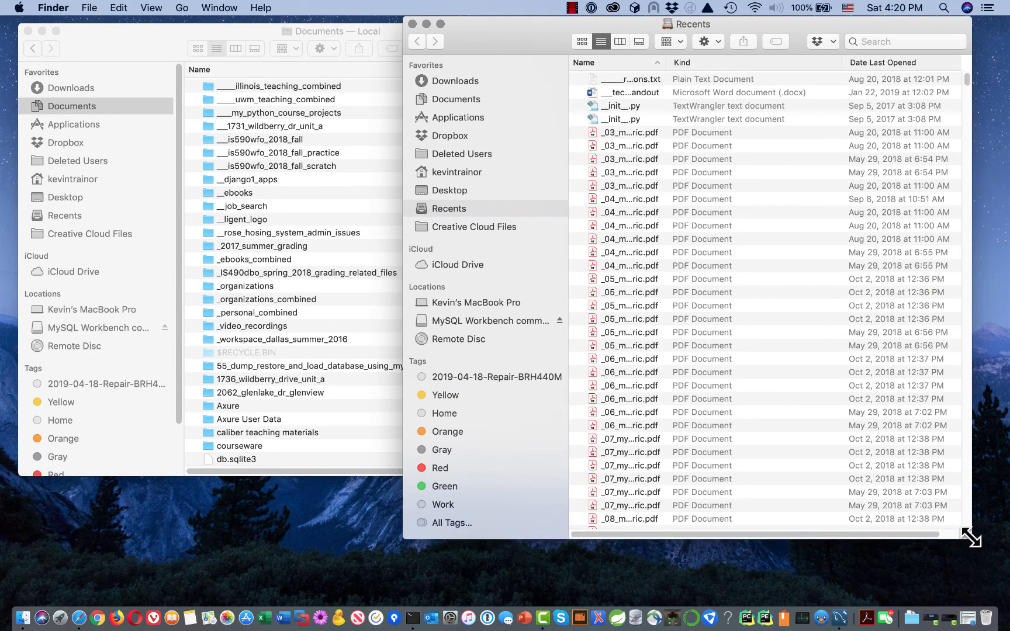
- Show the Downloads folder in the new Finder window and collapse the mysql folder
{"action": "left_click", "coordinate": [460, 77]}
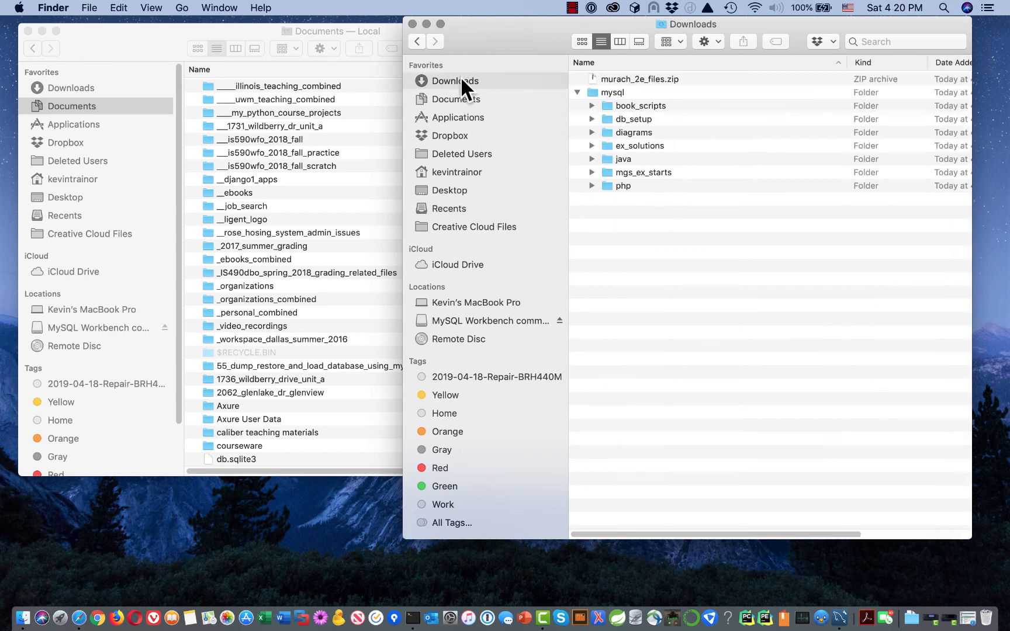
{"action": "left_click", "coordinate": [576, 92]}
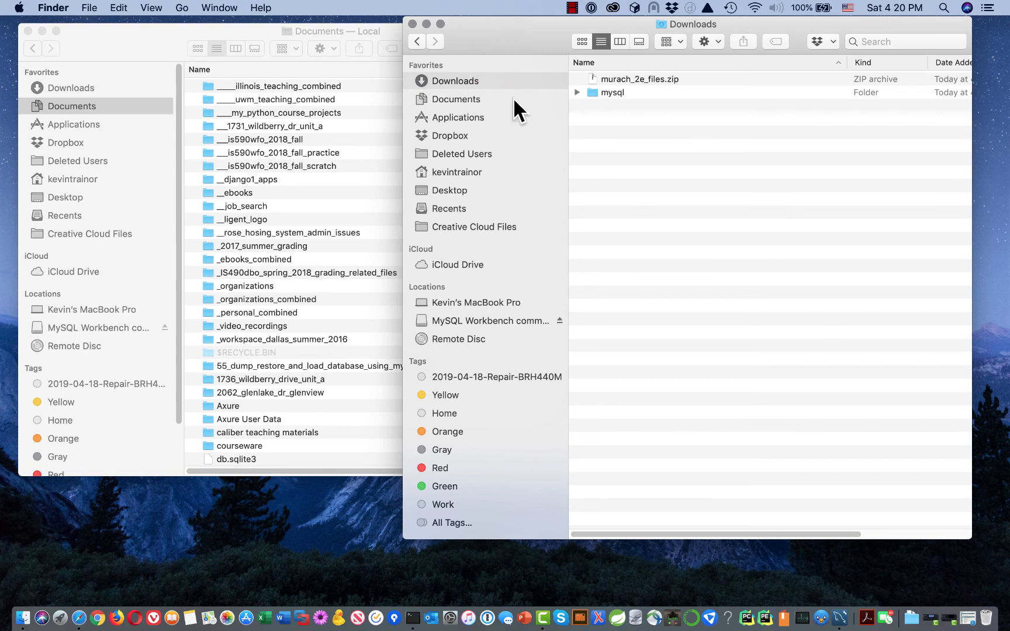
- Move the mysql folder from Downloads into Documents, and locate it in the Documents list
{"action": "left_click", "coordinate": [592, 93]}
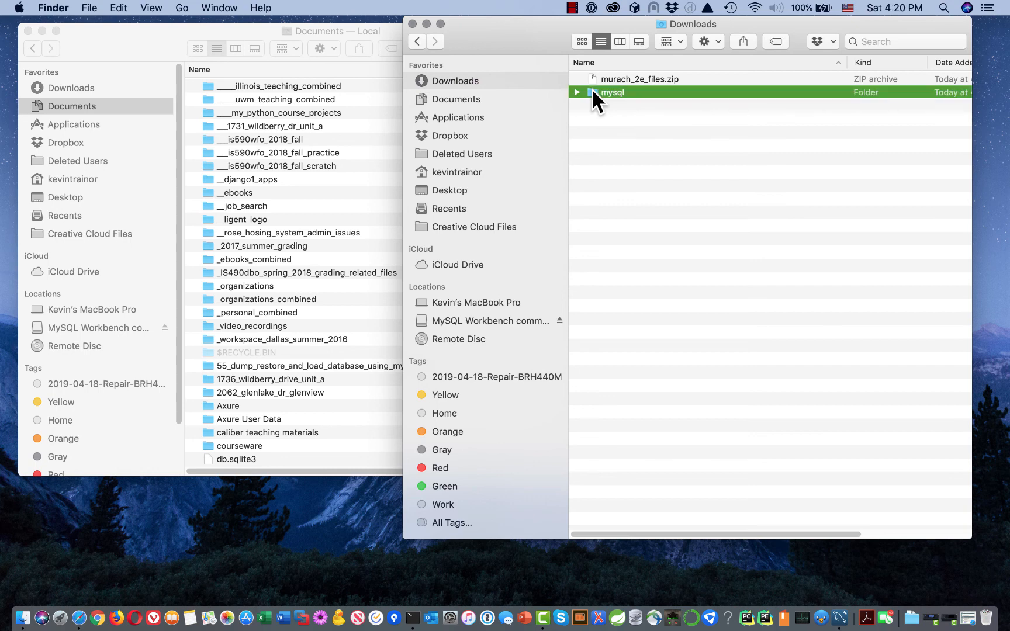
{"action": "left_click_drag", "start_coordinate": [592, 89], "coordinate": [453, 98]}
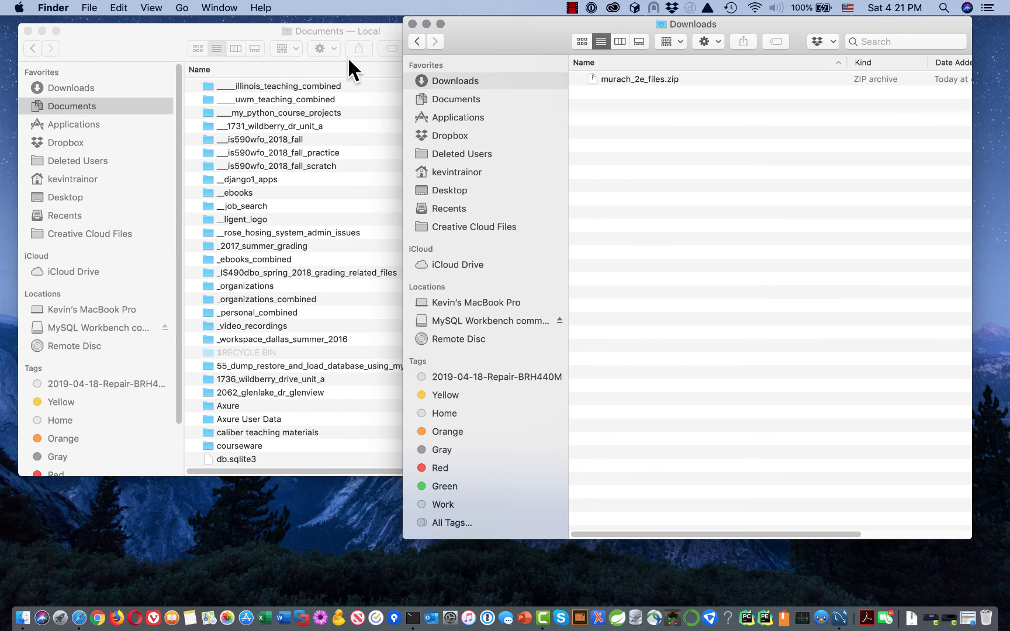
{"action": "left_click", "coordinate": [230, 26]}
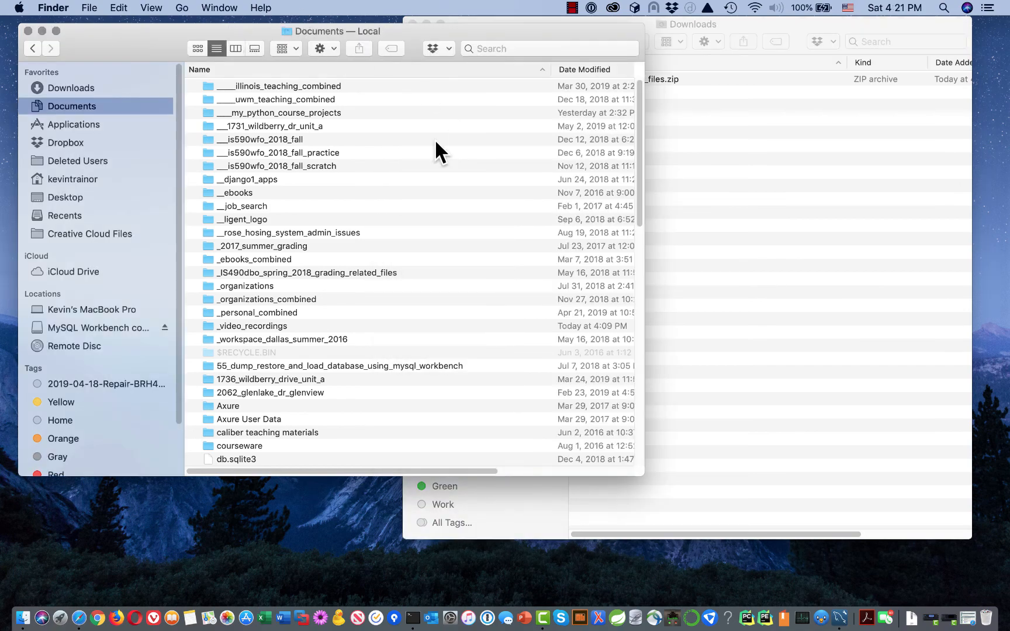
{"action": "scroll", "coordinate": [334, 159], "scroll_direction": "down", "scroll_amount": 10}
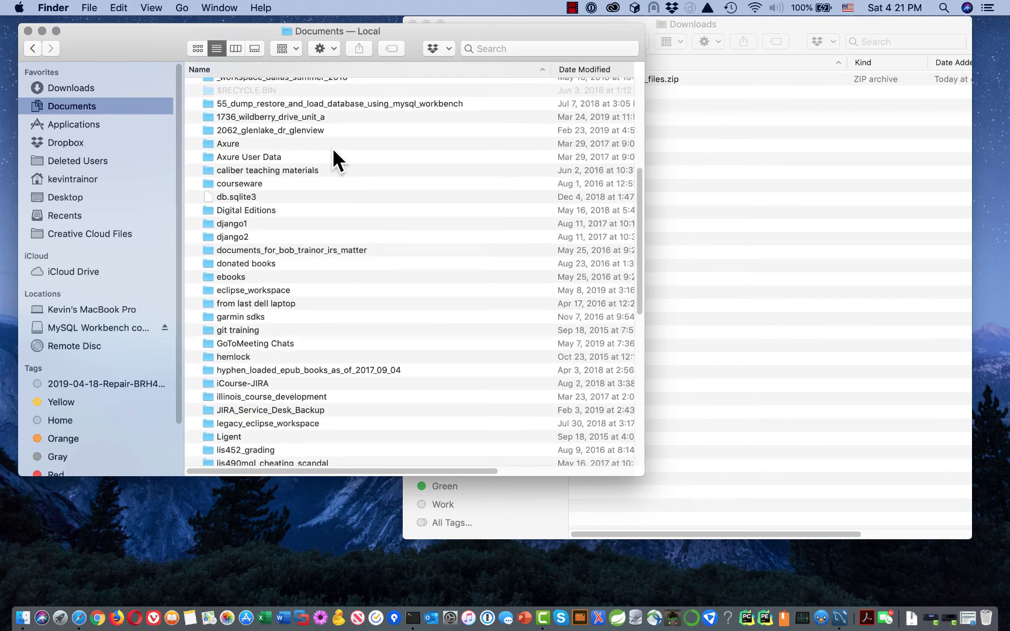
{"action": "scroll", "coordinate": [335, 169], "scroll_direction": "down", "scroll_amount": 5}
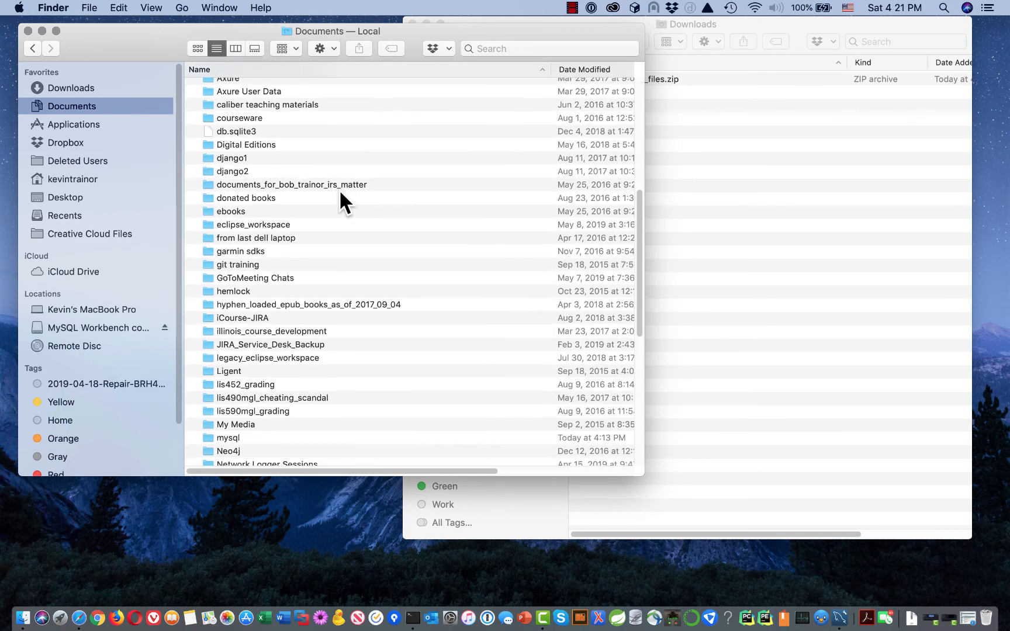
{"action": "scroll", "coordinate": [326, 217], "scroll_direction": "down", "scroll_amount": 2}
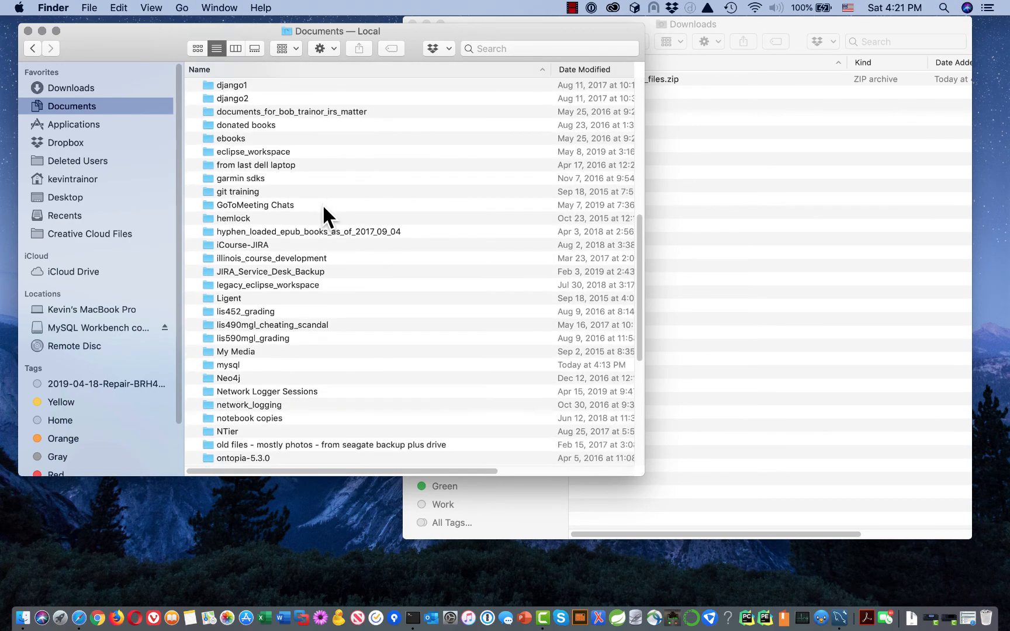
- Rename the mysql folder in Documents as _____mysql and check that it sorts first in the list
{"action": "left_click", "coordinate": [247, 365]}
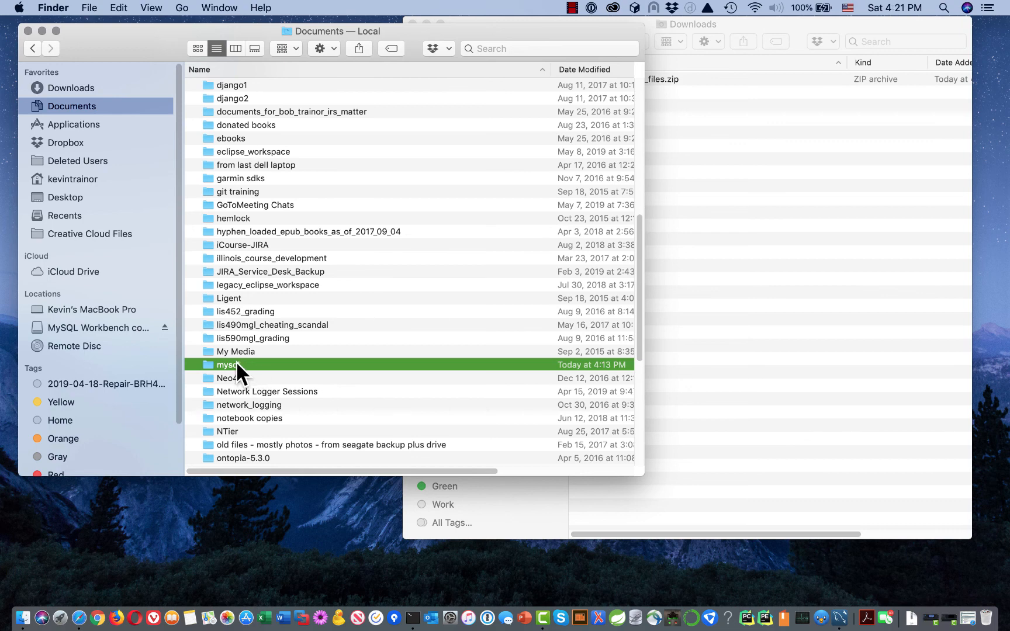
{"action": "left_click", "coordinate": [236, 361]}
{"action": "type", "text": "_____"}
{"action": "key", "text": "Return"}
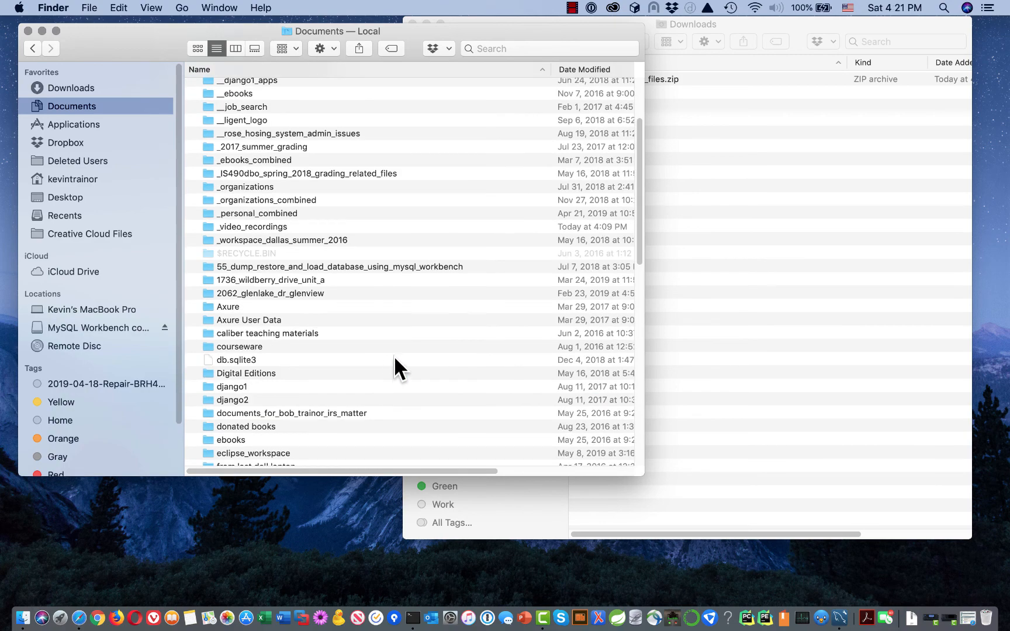
{"action": "scroll", "coordinate": [401, 354], "scroll_direction": "up", "scroll_amount": 5}
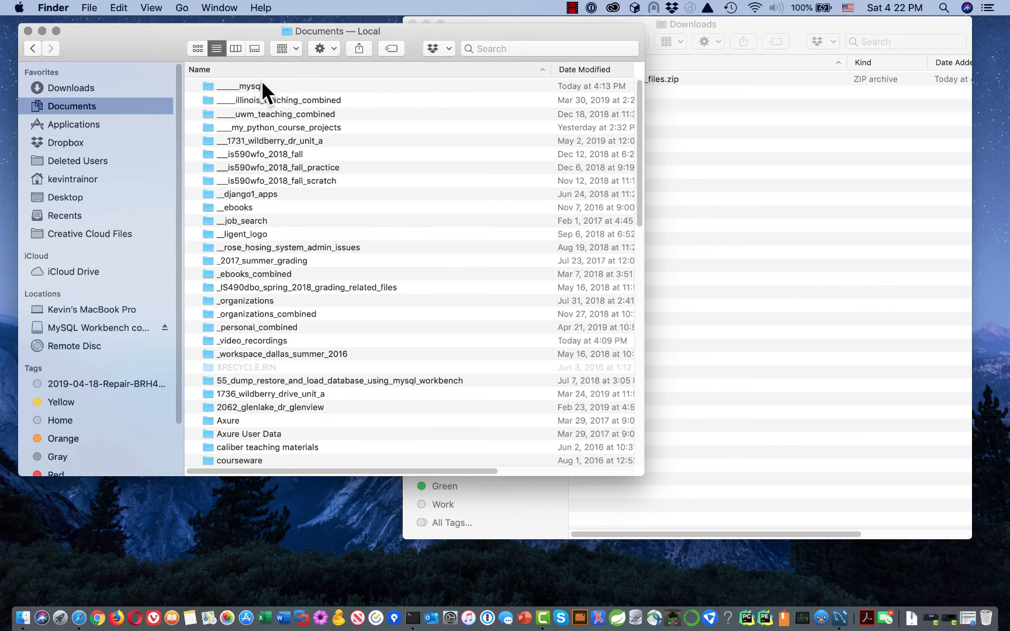
- Close the Documents and Downloads Finder windows
{"action": "left_click", "coordinate": [27, 29]}
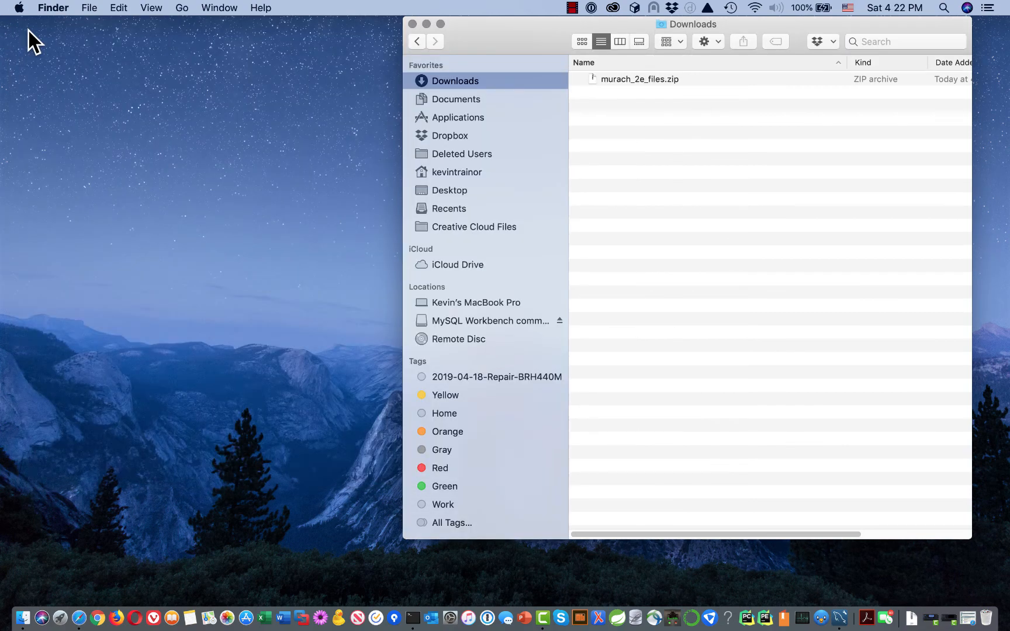
{"action": "left_click", "coordinate": [413, 23]}
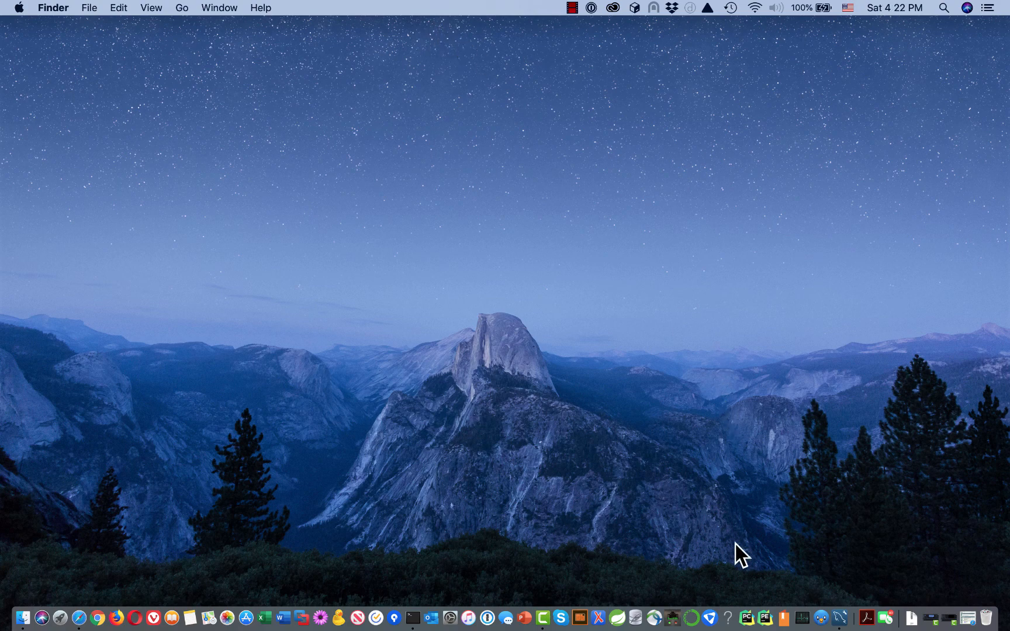
{"action": "left_click", "coordinate": [840, 621]}
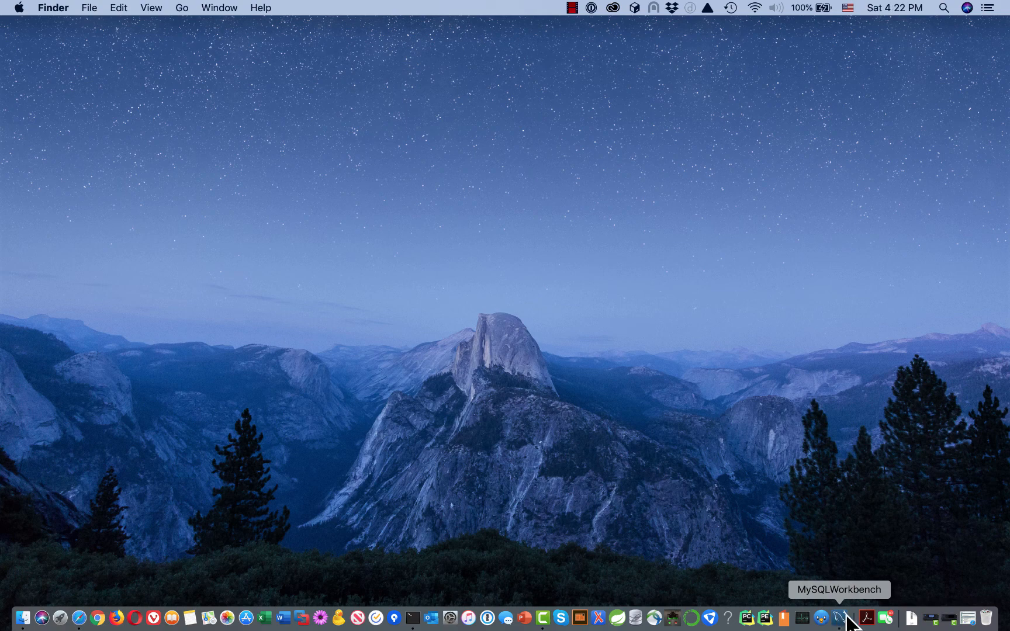
- Open a new Finder window on the Applications folder and widen it to show the full list columns
{"action": "left_click", "coordinate": [21, 618]}
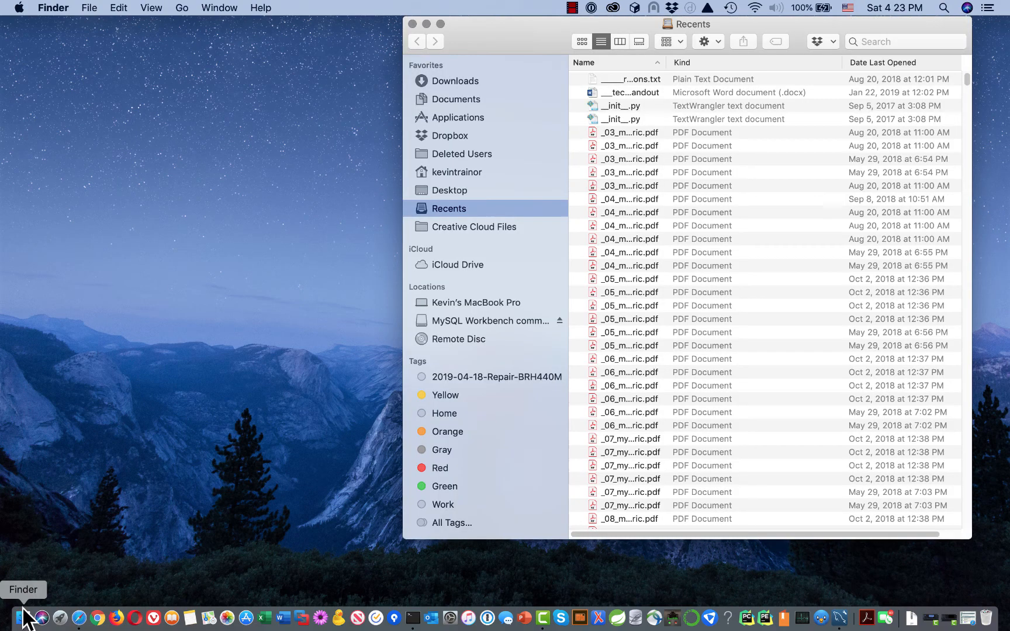
{"action": "right_click", "coordinate": [22, 618]}
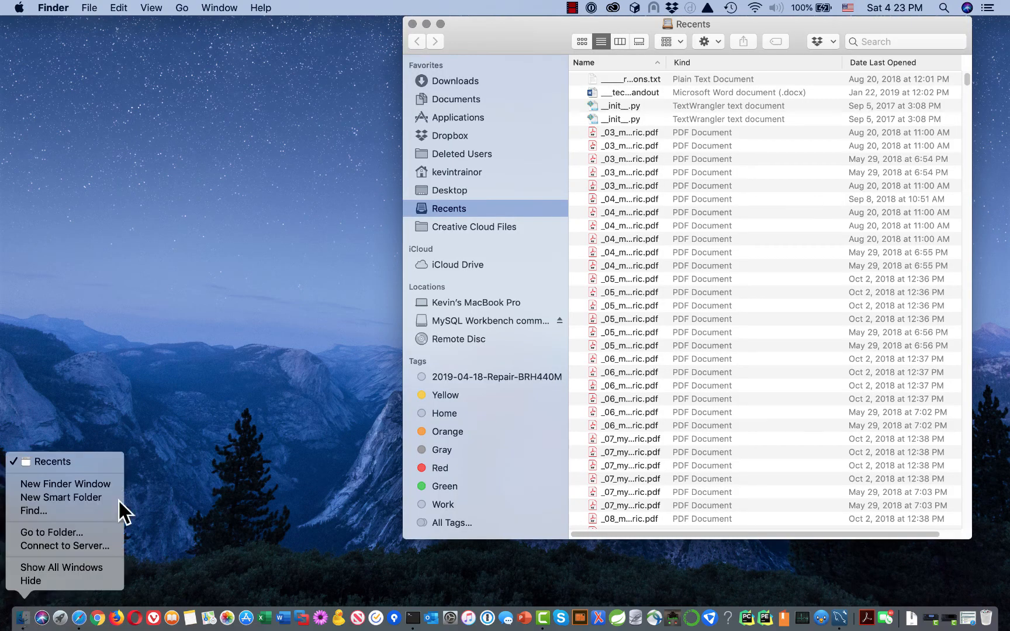
{"action": "left_click", "coordinate": [346, 206]}
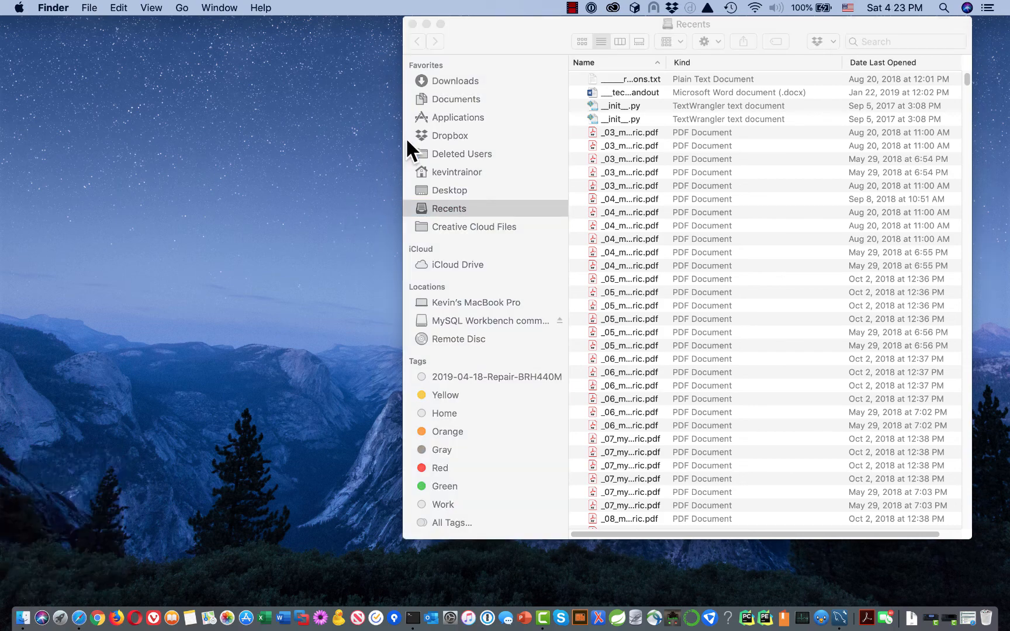
{"action": "left_click", "coordinate": [444, 117]}
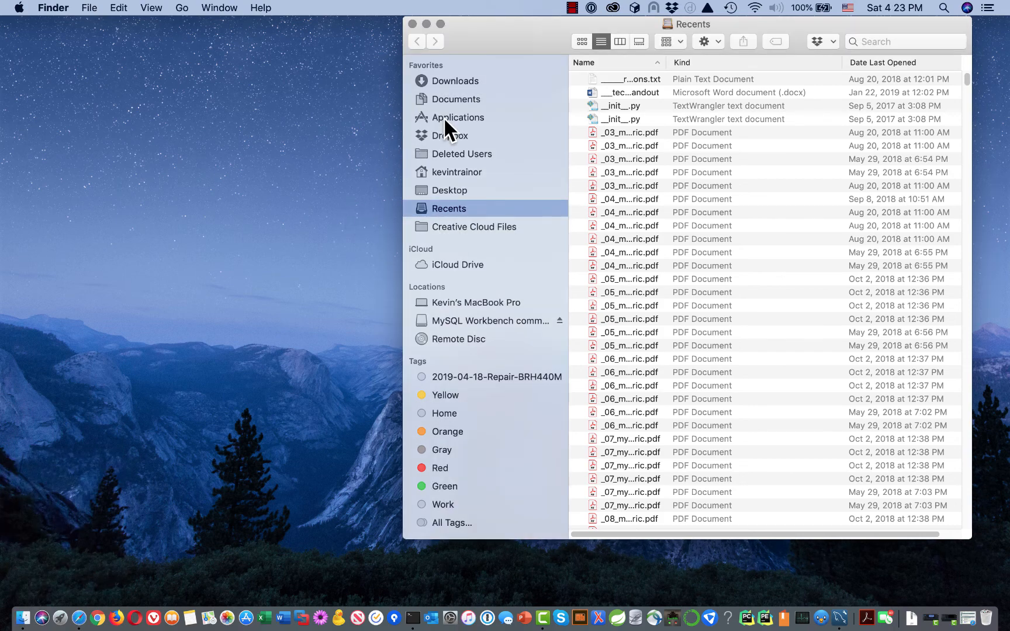
{"action": "left_click", "coordinate": [443, 117]}
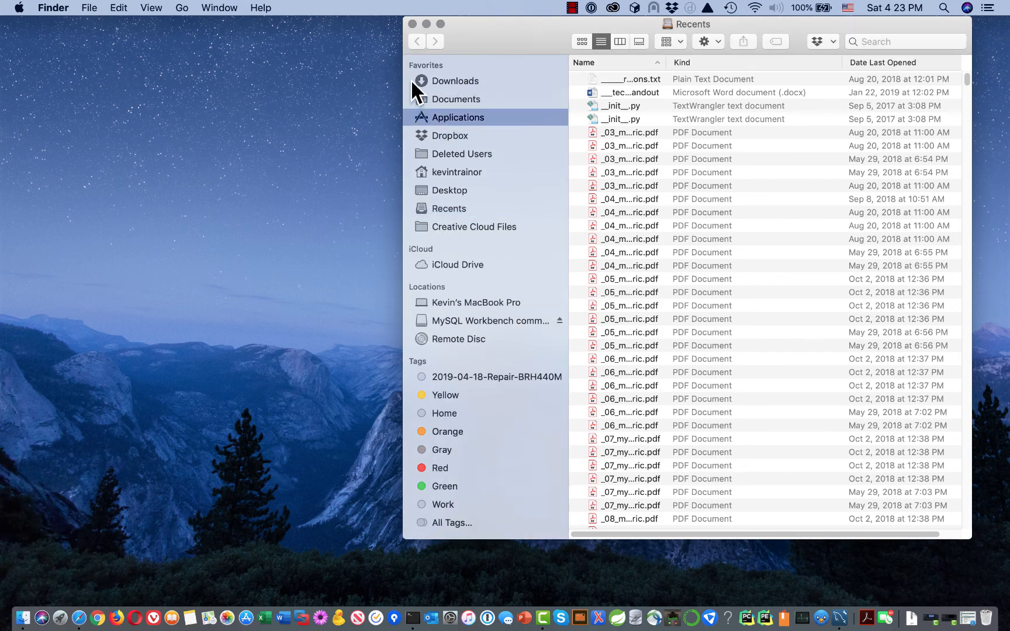
{"action": "left_click_drag", "start_coordinate": [401, 65], "coordinate": [155, 63]}
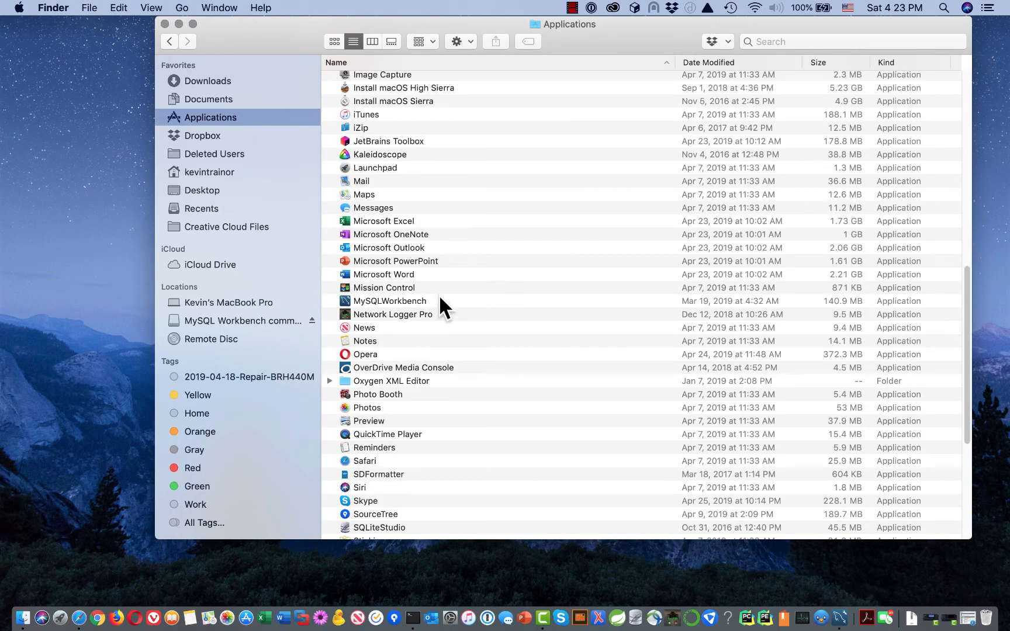
- Find MySQLWorkbench in the Applications folder and launch it
{"action": "scroll", "coordinate": [463, 313], "scroll_direction": "down", "scroll_amount": 5}
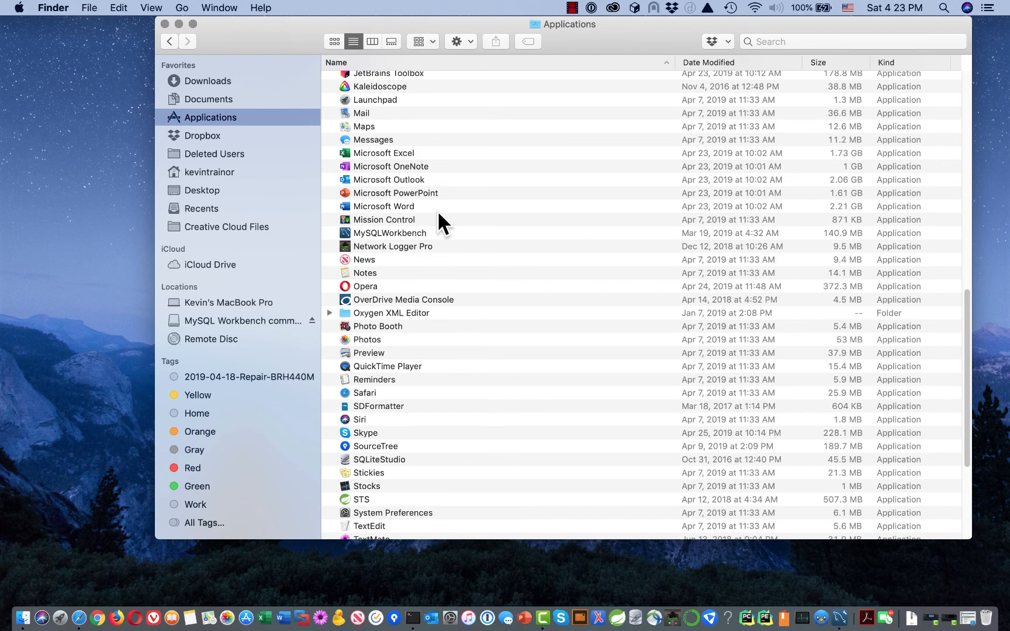
{"action": "left_click", "coordinate": [412, 232]}
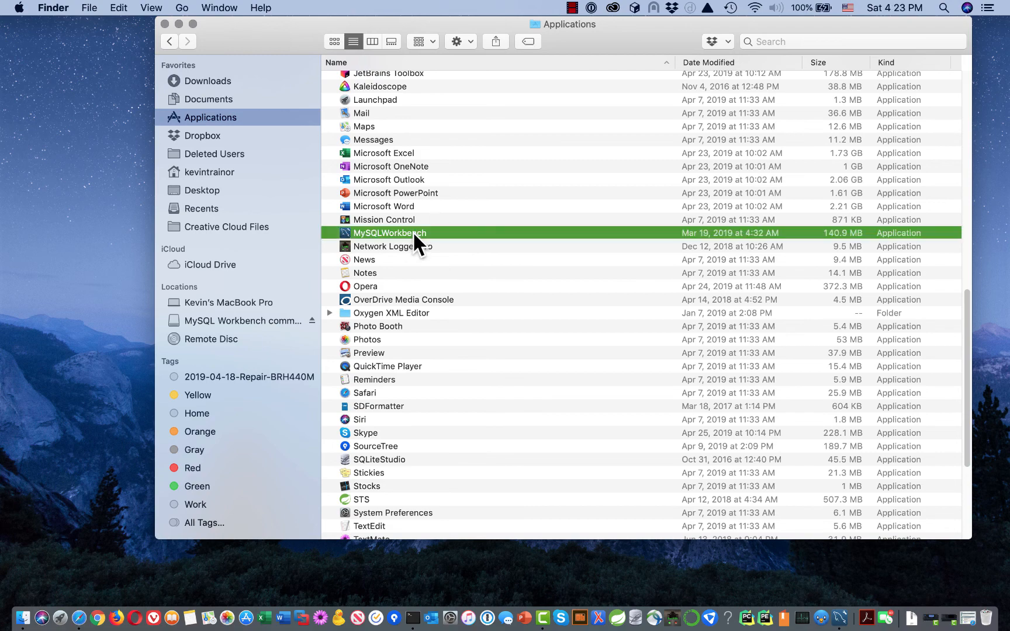
{"action": "double_click", "coordinate": [447, 233]}
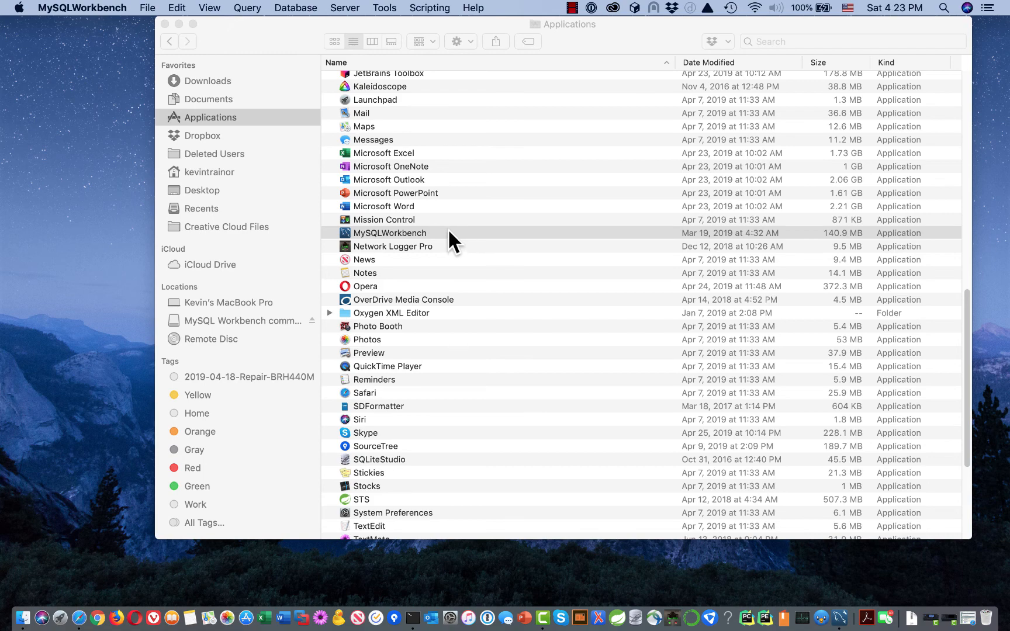
- Quit MySQLWorkbench and remove its shortcut from the Dock
{"action": "right_click", "coordinate": [842, 623]}
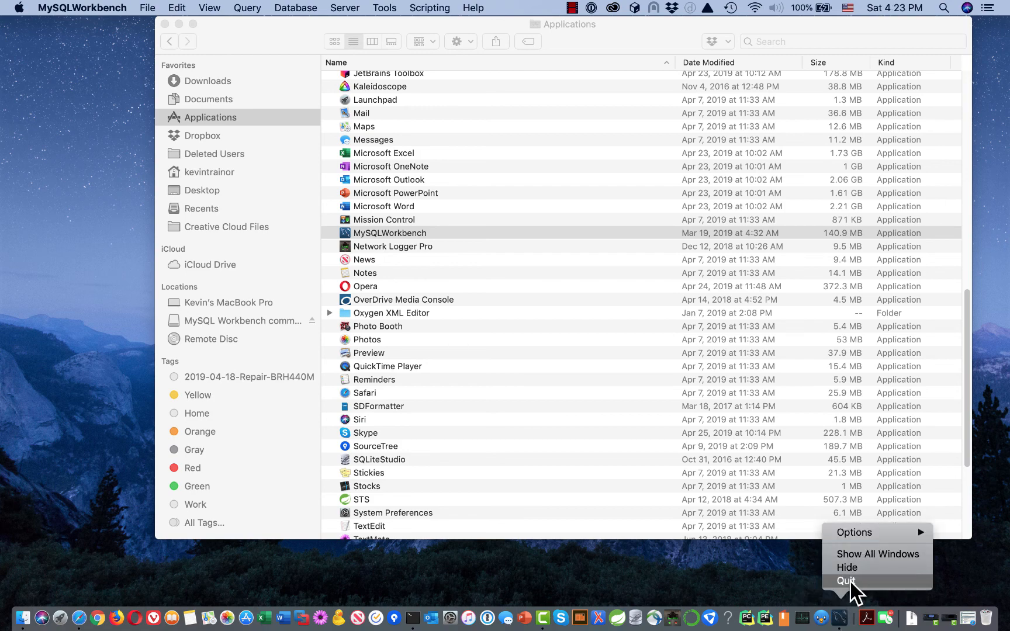
{"action": "mouse_move", "coordinate": [920, 537]}
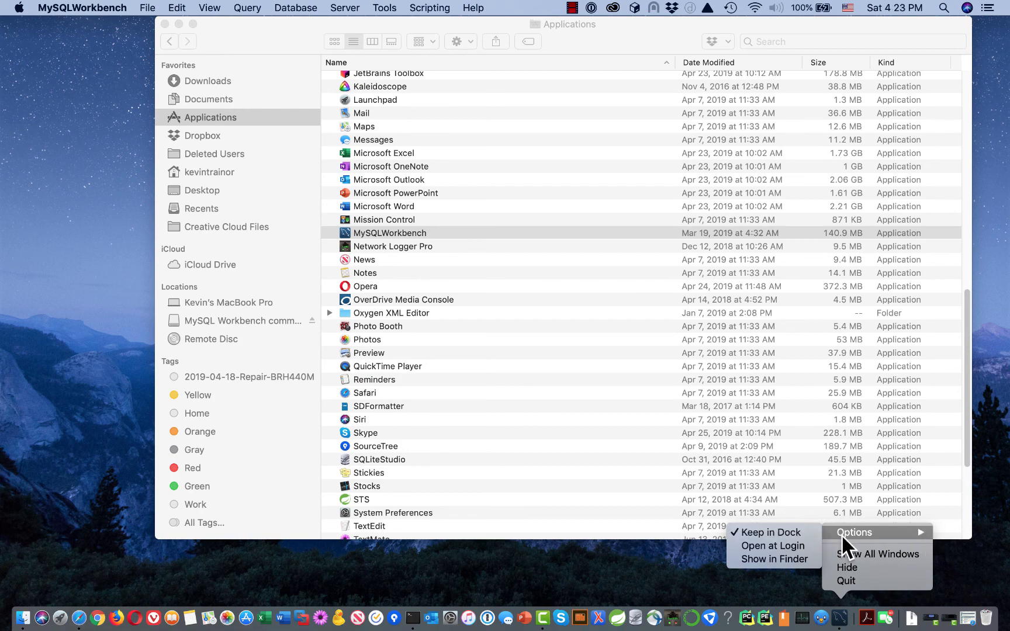
{"action": "left_click", "coordinate": [847, 581]}
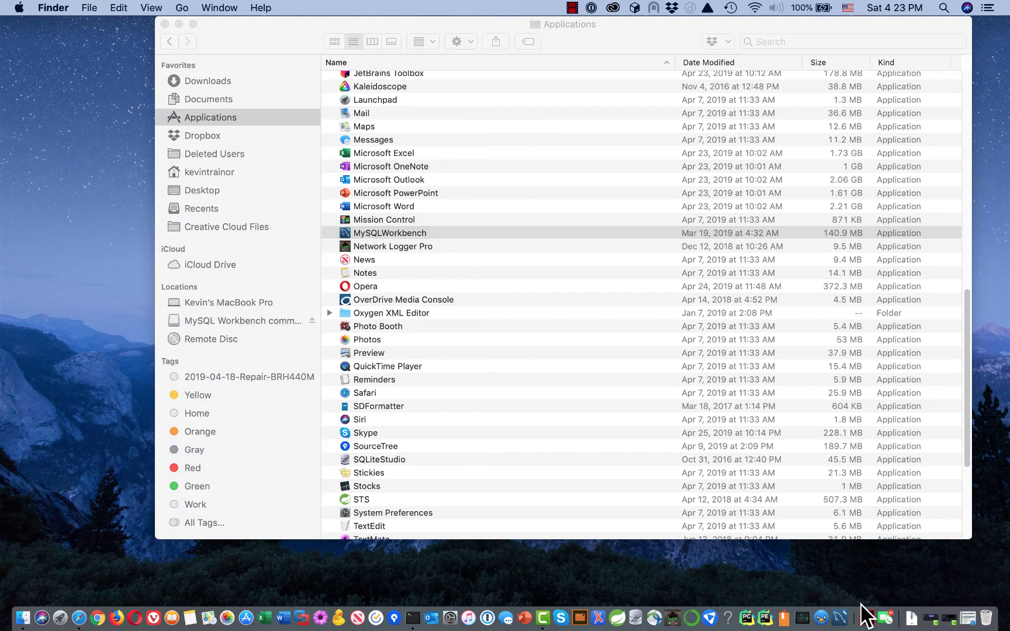
{"action": "right_click", "coordinate": [842, 619]}
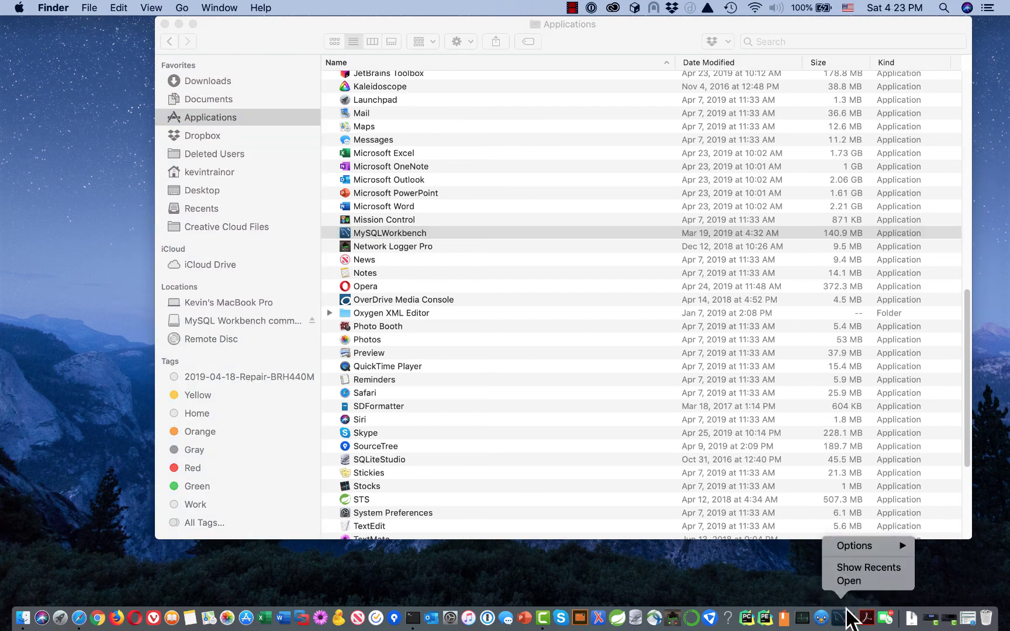
{"action": "mouse_move", "coordinate": [882, 546]}
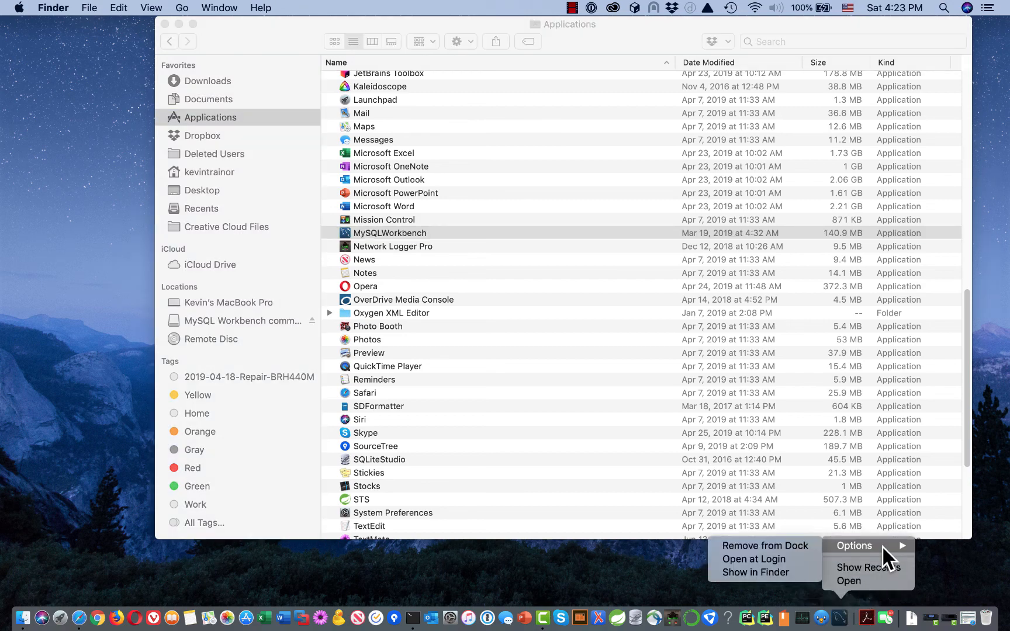
{"action": "left_click", "coordinate": [805, 544]}
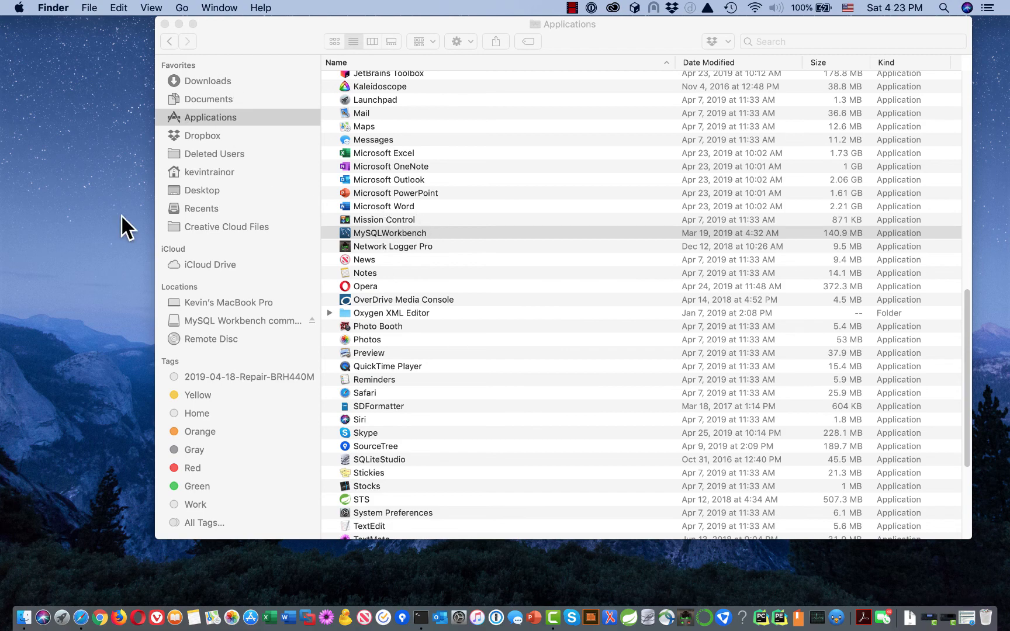
- Launch MySQLWorkbench from the Applications folder and set it to stay in the Dock
{"action": "left_click", "coordinate": [248, 116]}
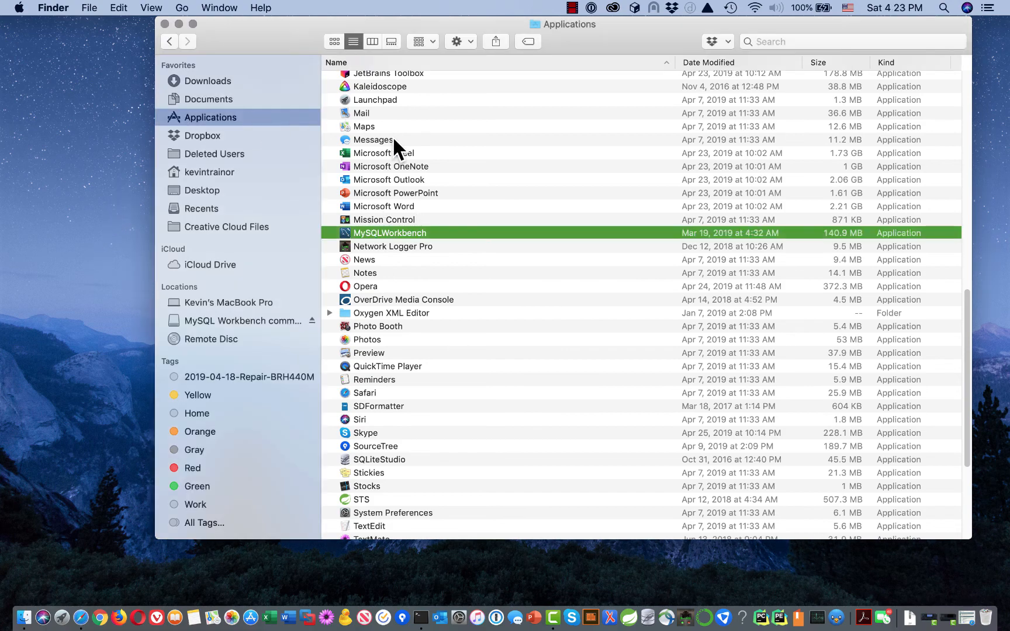
{"action": "double_click", "coordinate": [431, 232]}
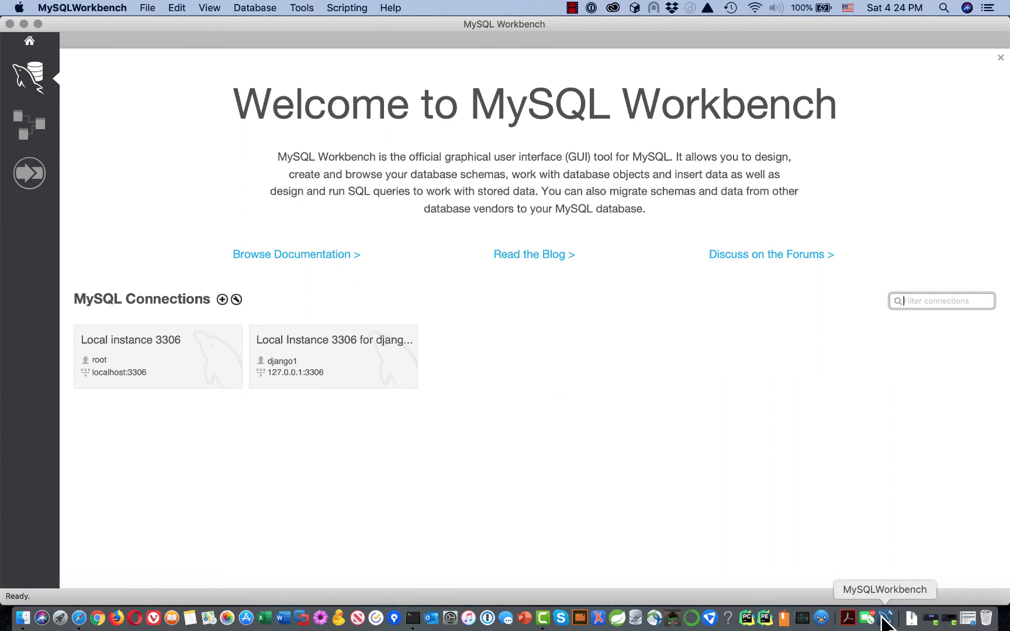
{"action": "right_click", "coordinate": [882, 616]}
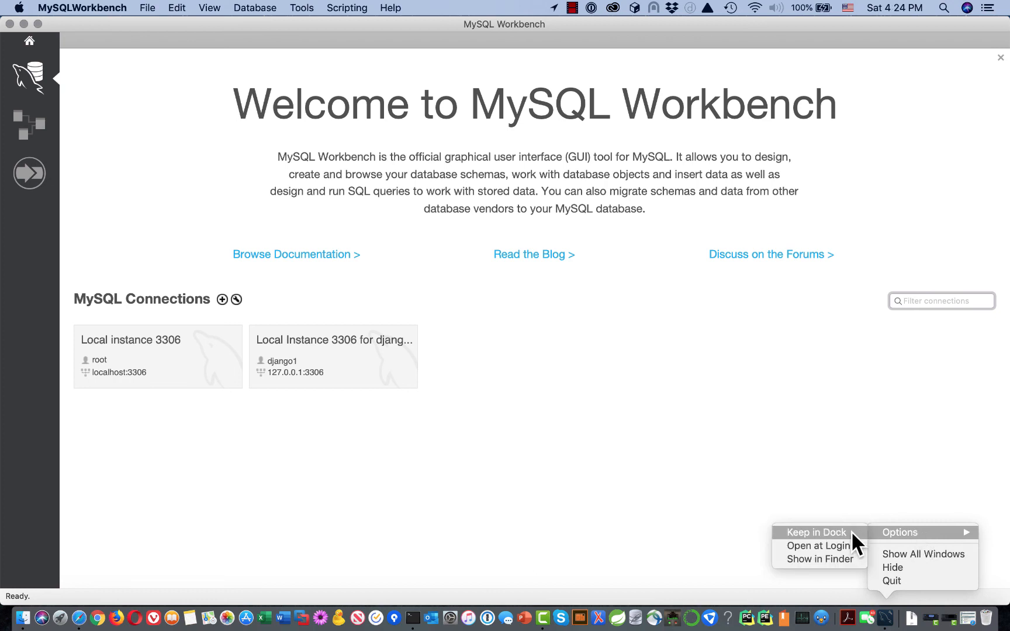
{"action": "left_click", "coordinate": [852, 531]}
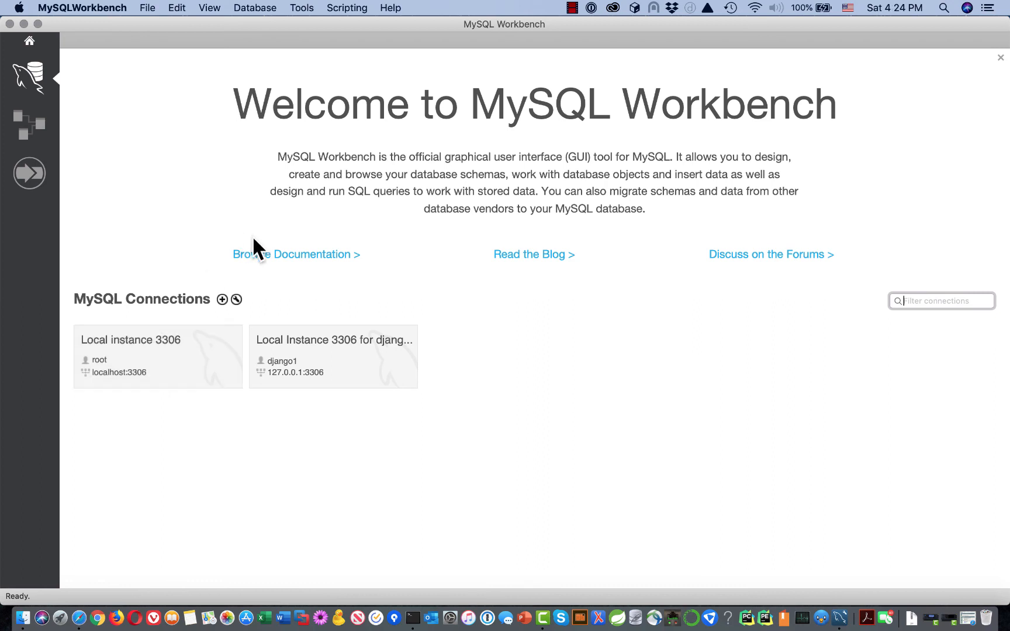
- Open the Local instance 3306 connection and close its old query tabs, leaving a single fresh query editor
{"action": "left_click", "coordinate": [167, 354]}
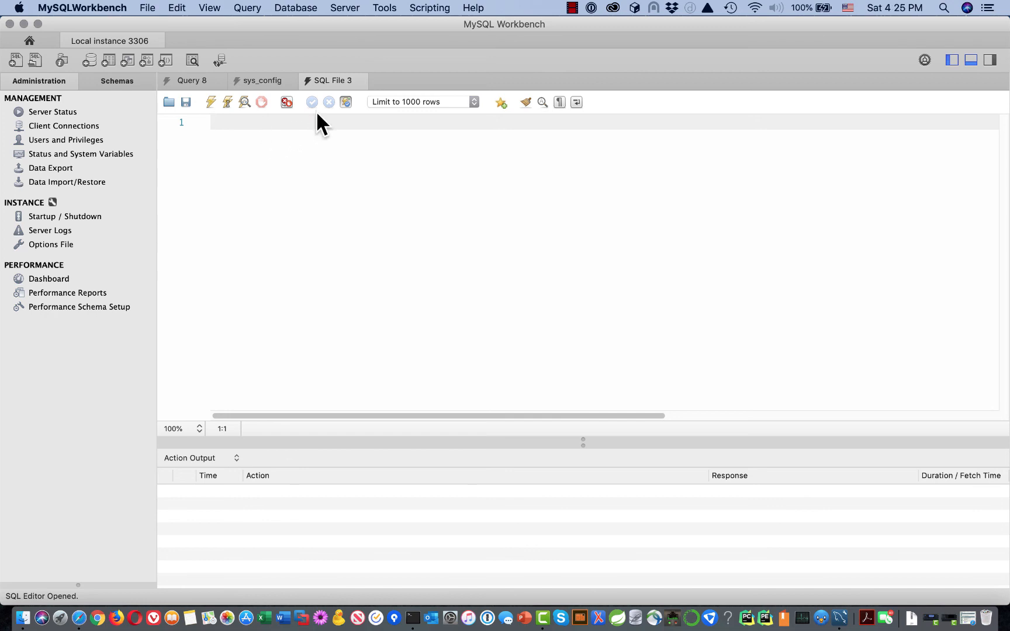
{"action": "right_click", "coordinate": [185, 80]}
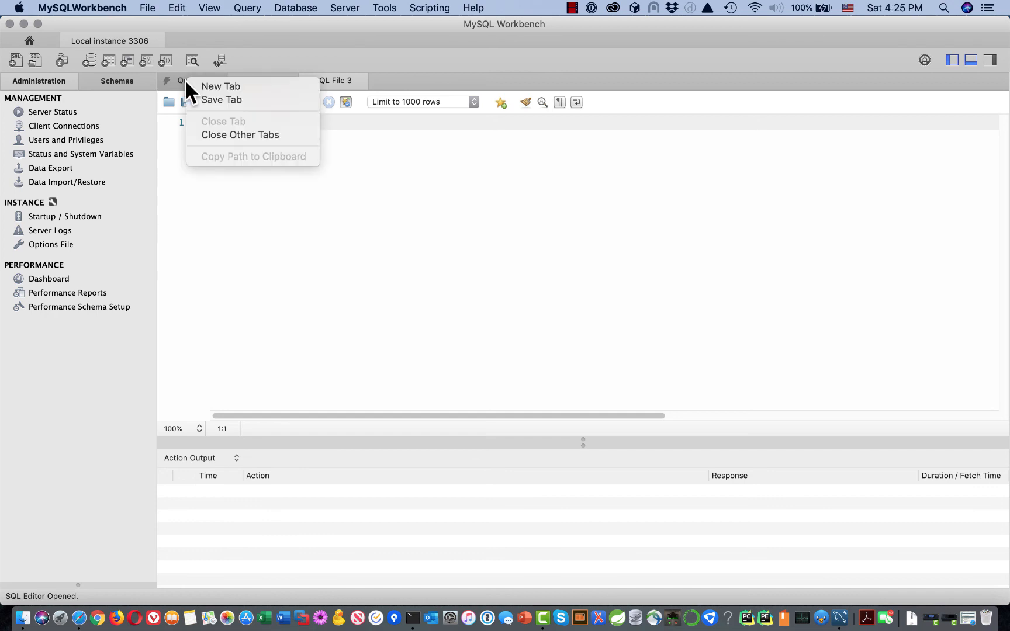
{"action": "left_click", "coordinate": [233, 134]}
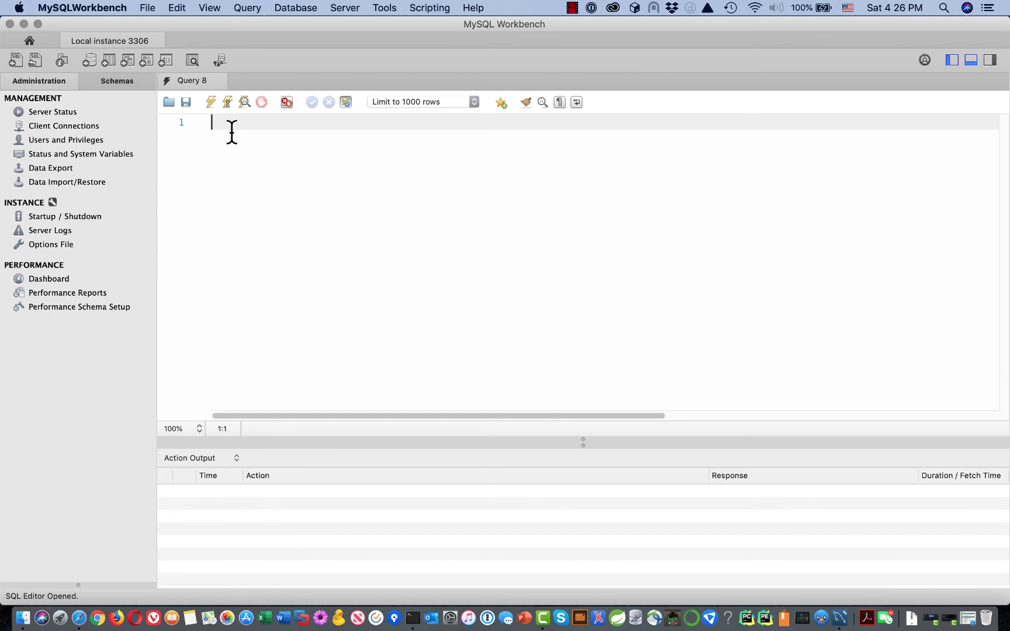
{"action": "left_click", "coordinate": [219, 80]}
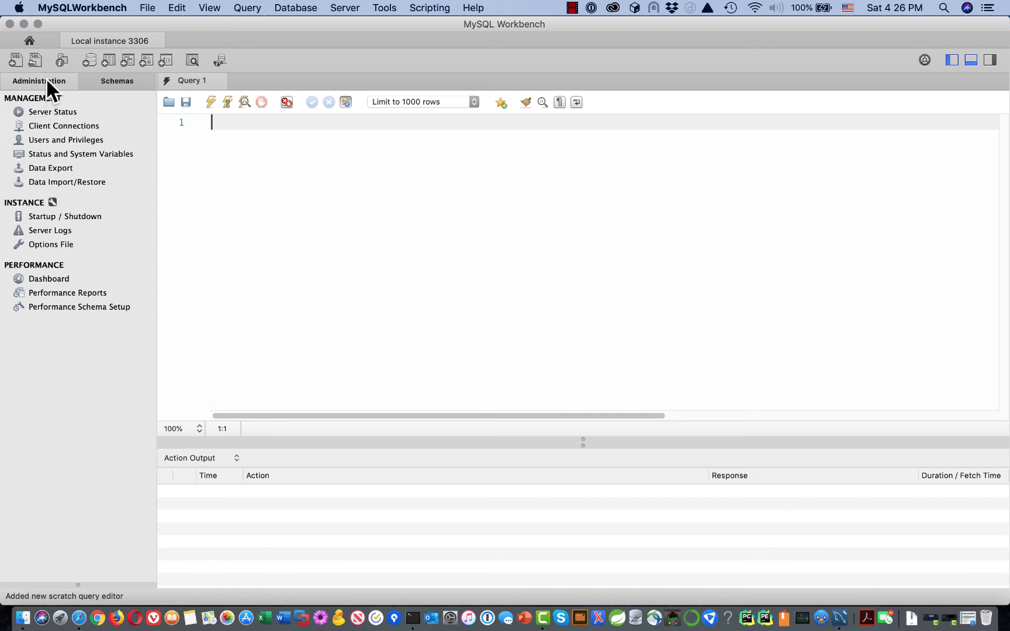
- Show the schema list and open the script "create_databases - MySQL 5.7 and later.sql" from the mysql folder's db_setup subfolder in Documents
{"action": "left_click", "coordinate": [124, 81]}
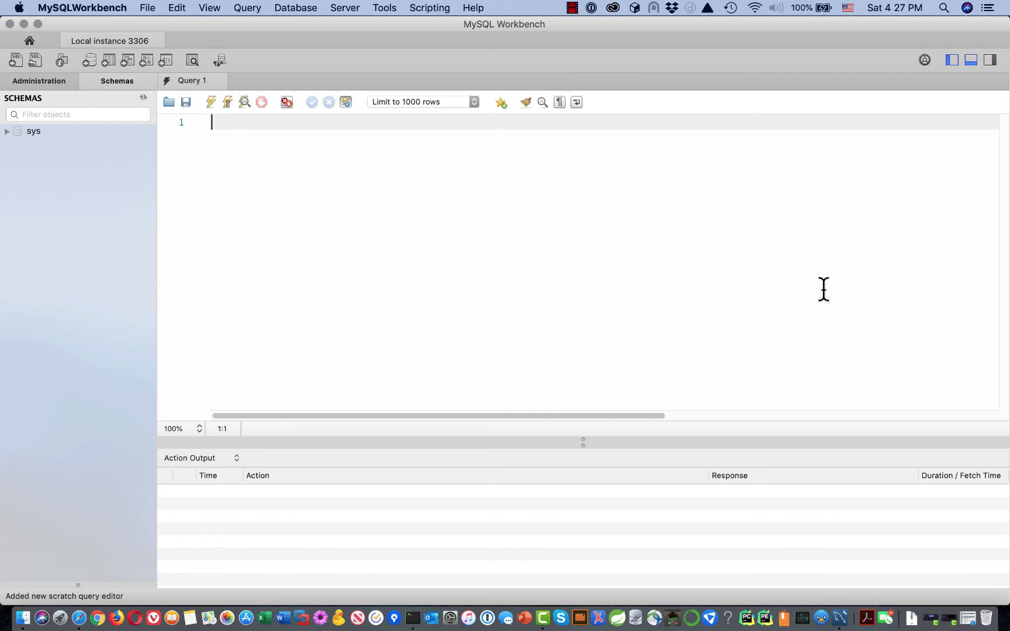
{"action": "left_click", "coordinate": [35, 60]}
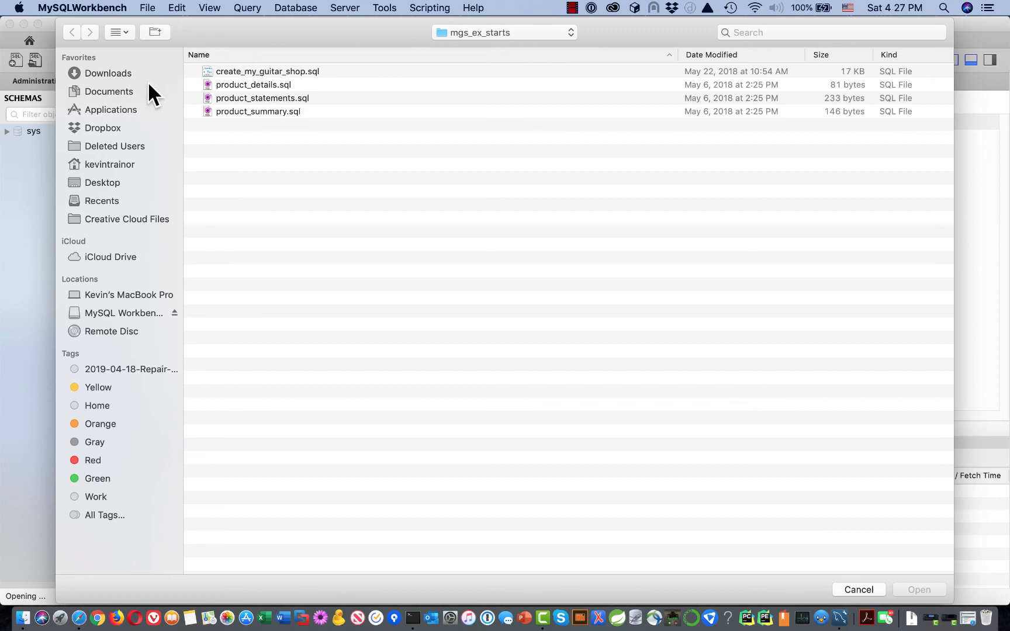
{"action": "left_click", "coordinate": [116, 90]}
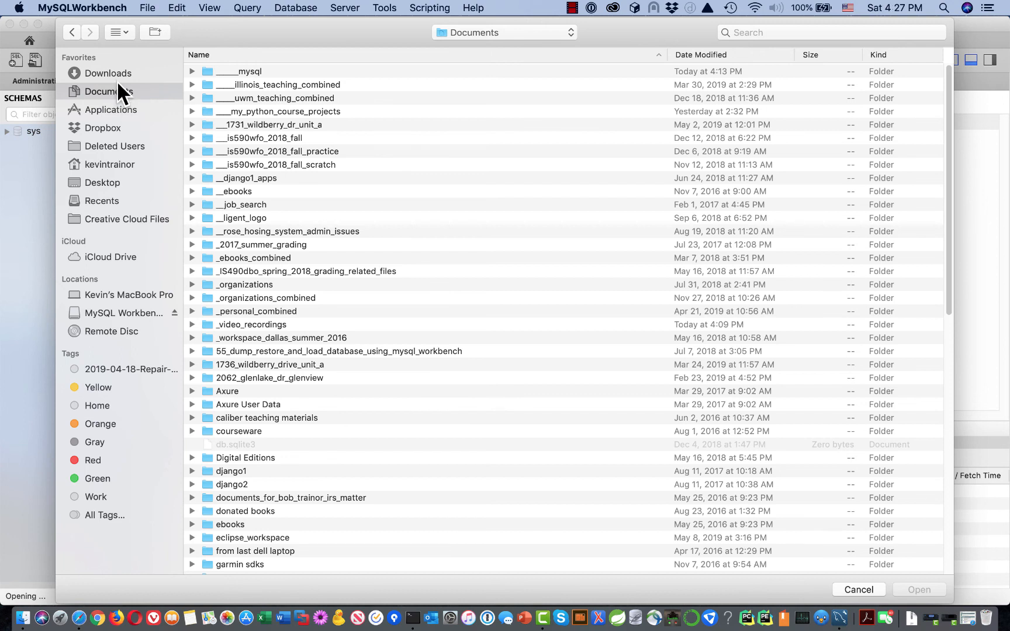
{"action": "double_click", "coordinate": [252, 72]}
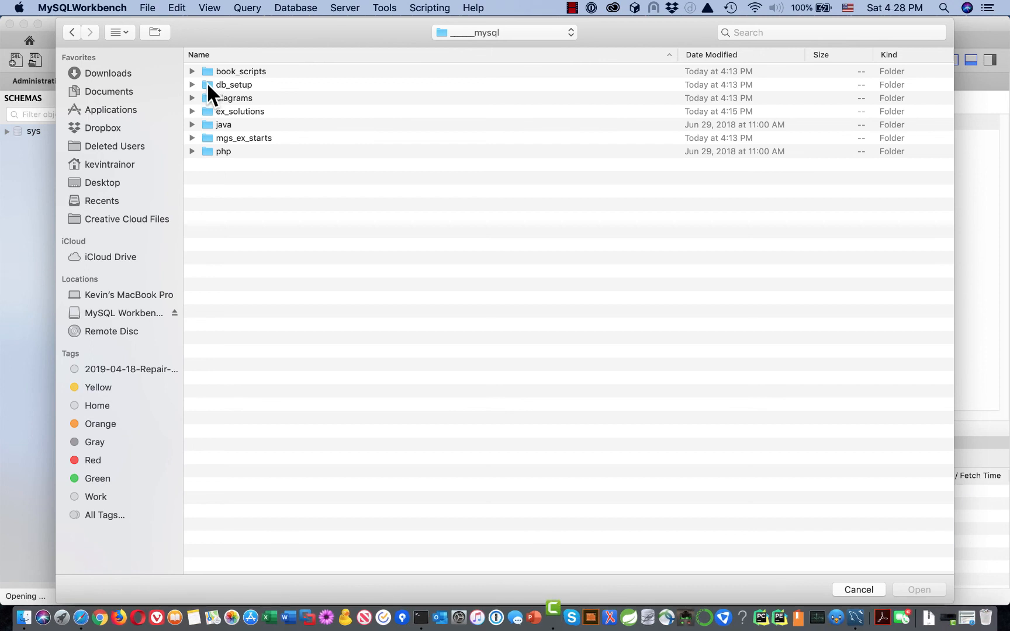
{"action": "left_click", "coordinate": [207, 92]}
{"action": "double_click", "coordinate": [207, 84]}
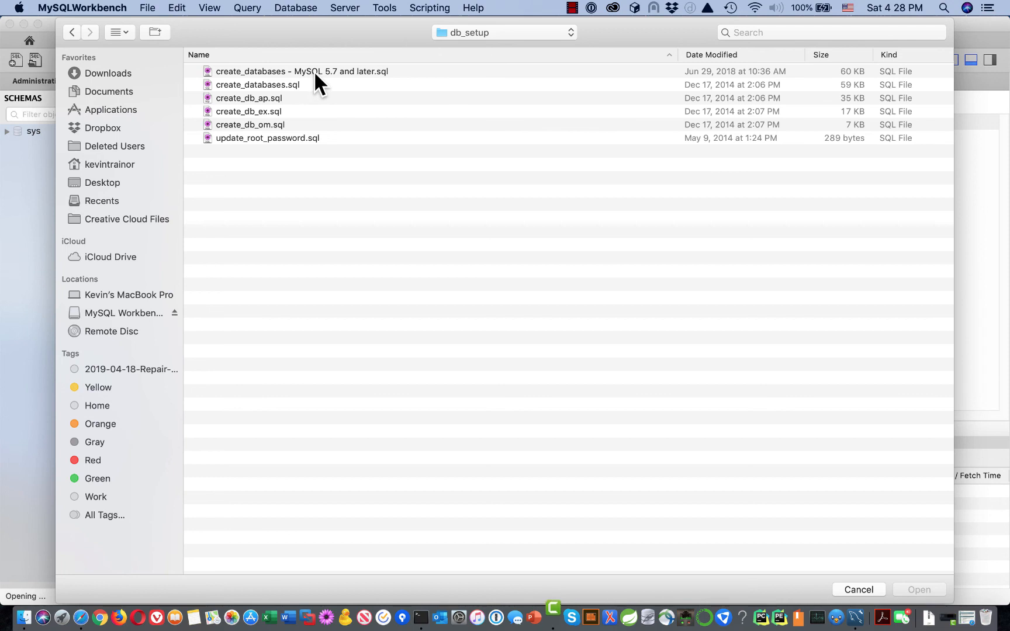
{"action": "left_click", "coordinate": [361, 74]}
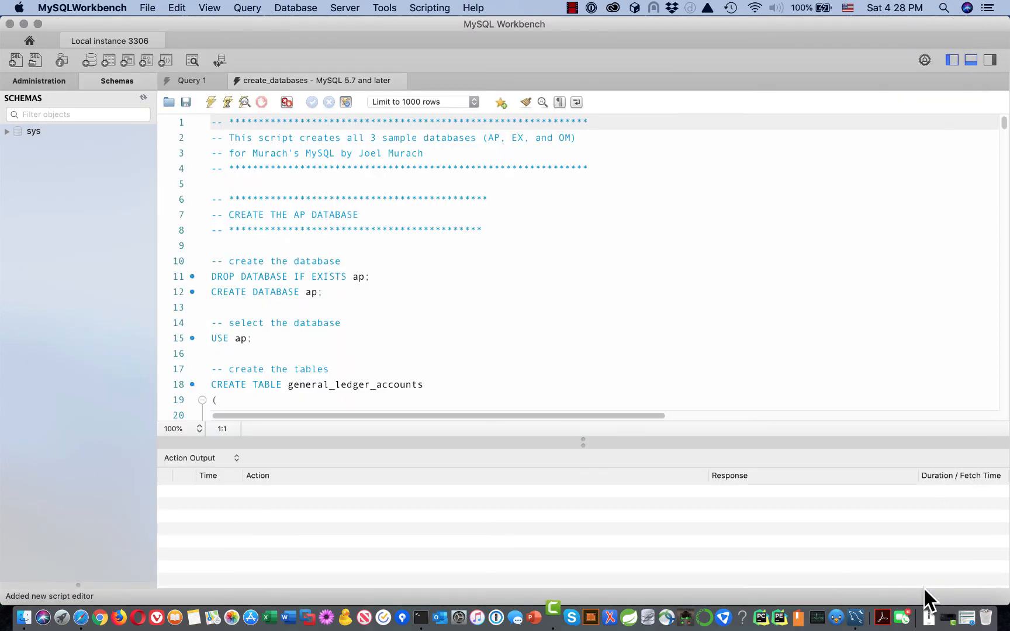
- Examine the create_databases script, including its header comments, the statements that drop, create and select the ap database, and the table definitions
{"action": "scroll", "coordinate": [620, 326], "scroll_direction": "down", "scroll_amount": 10}
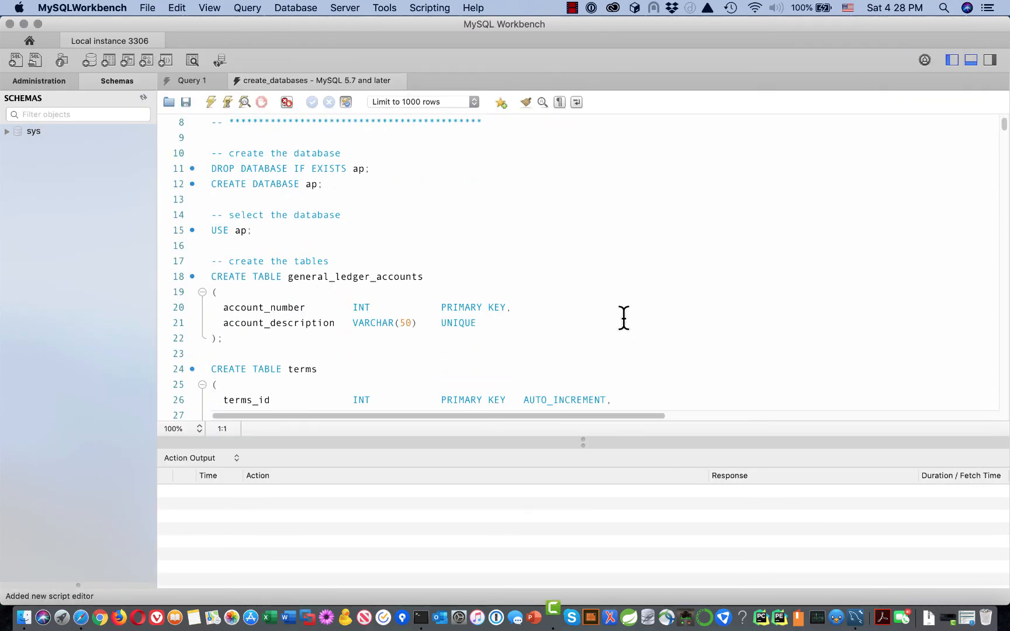
{"action": "scroll", "coordinate": [659, 323], "scroll_direction": "down", "scroll_amount": 9}
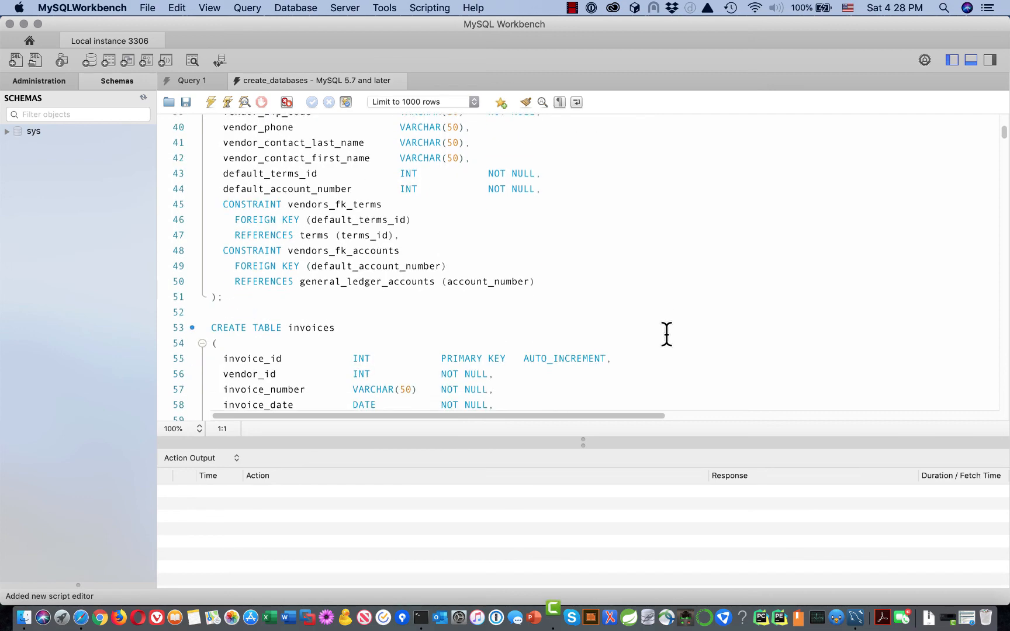
{"action": "scroll", "coordinate": [666, 332], "scroll_direction": "down", "scroll_amount": 9}
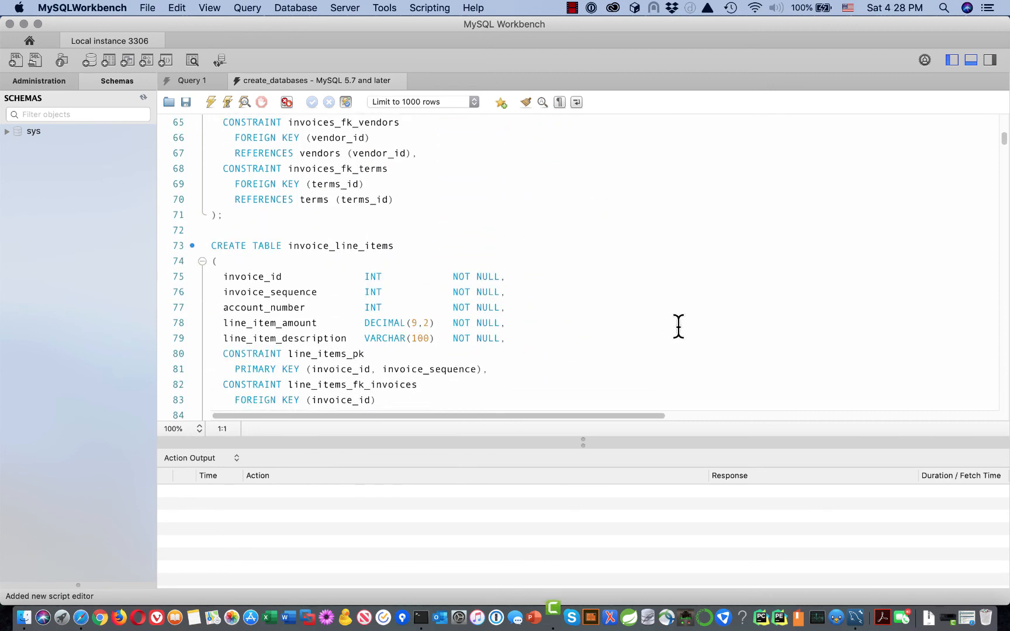
{"action": "scroll", "coordinate": [677, 323], "scroll_direction": "up", "scroll_amount": 6}
{"action": "scroll", "coordinate": [678, 322], "scroll_direction": "up", "scroll_amount": 20}
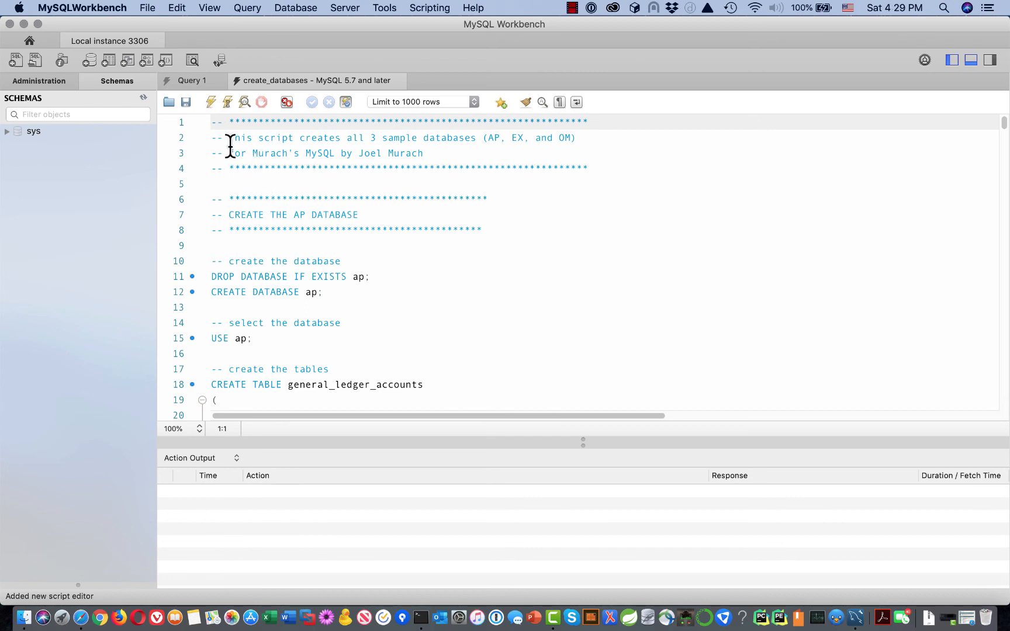
{"action": "left_click", "coordinate": [214, 167]}
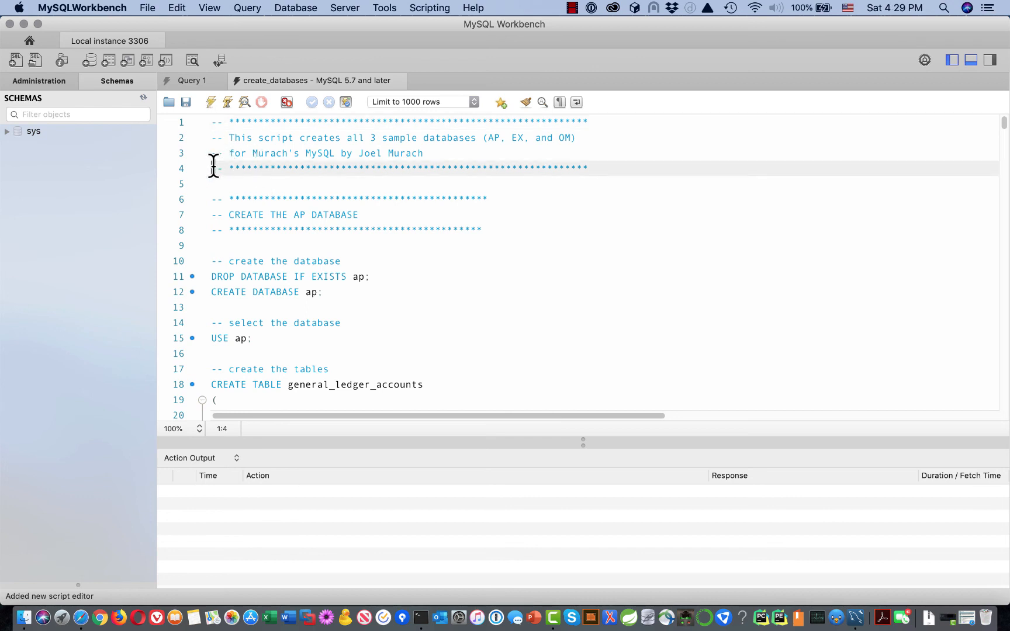
{"action": "left_click", "coordinate": [212, 123]}
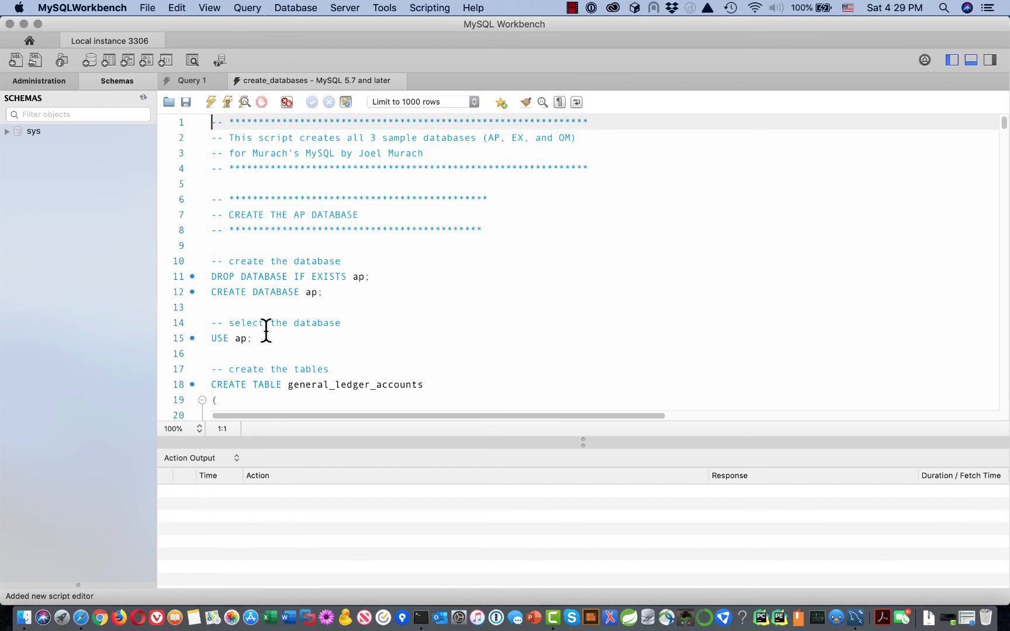
{"action": "left_click_drag", "start_coordinate": [264, 338], "coordinate": [192, 259]}
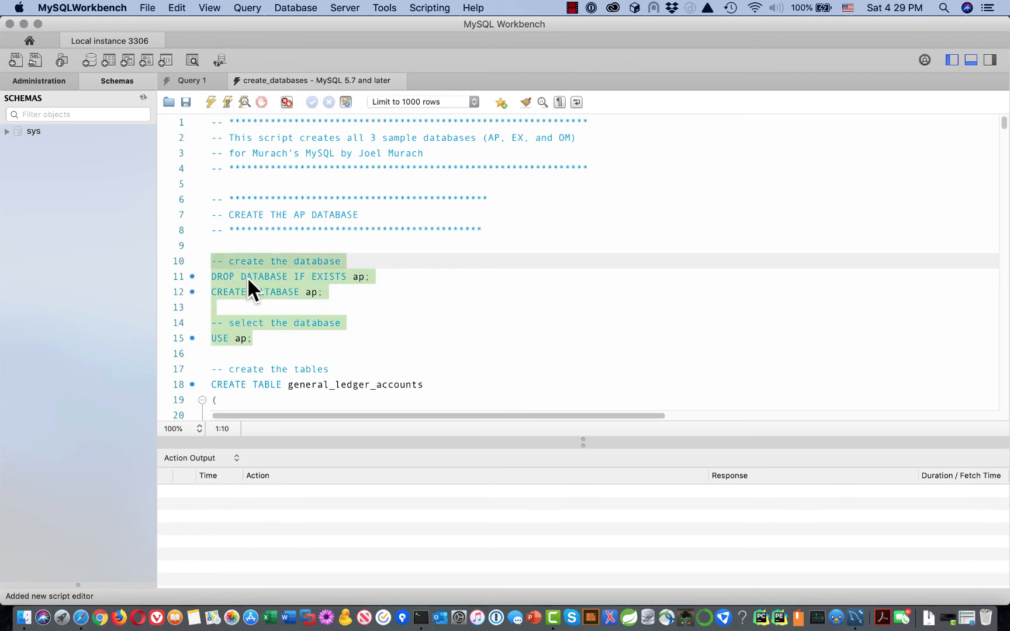
{"action": "left_click", "coordinate": [416, 289]}
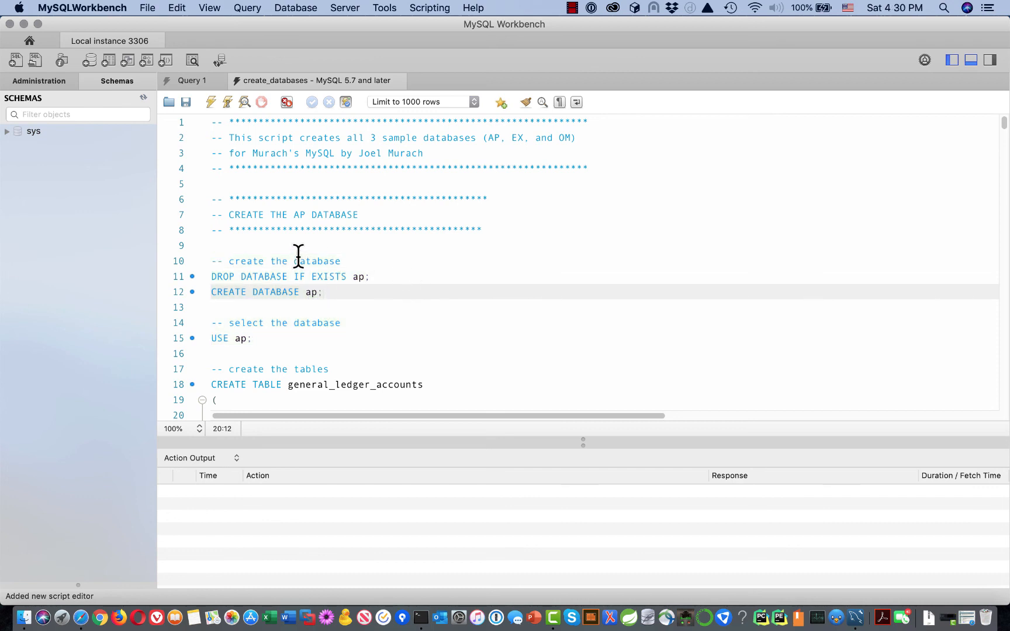
- Execute the entire create_databases script from its first line to build the AP, EX and OM sample databases
{"action": "left_click", "coordinate": [214, 121]}
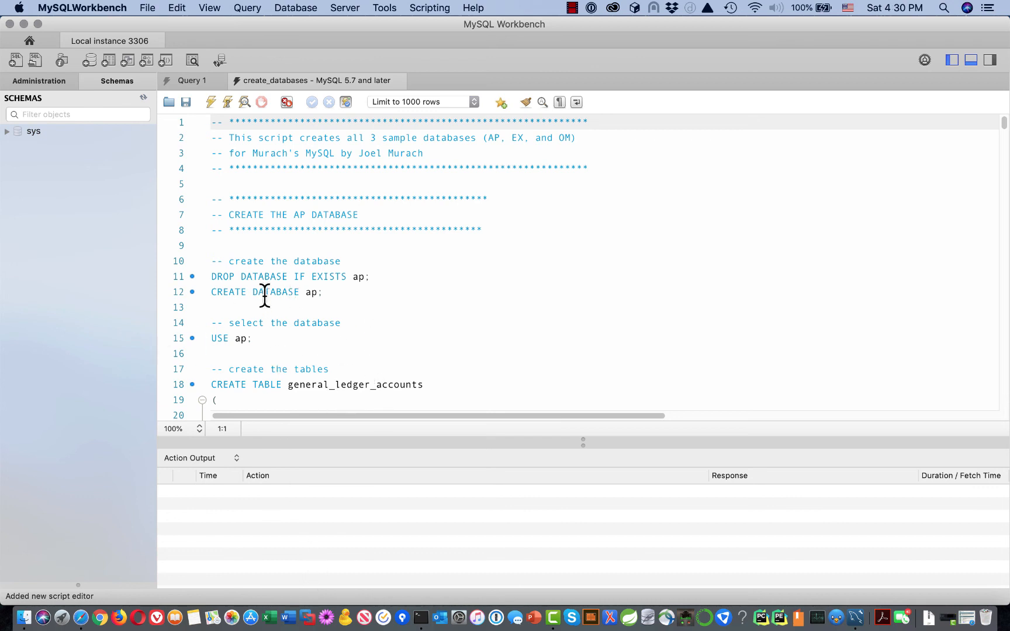
{"action": "left_click", "coordinate": [212, 102]}
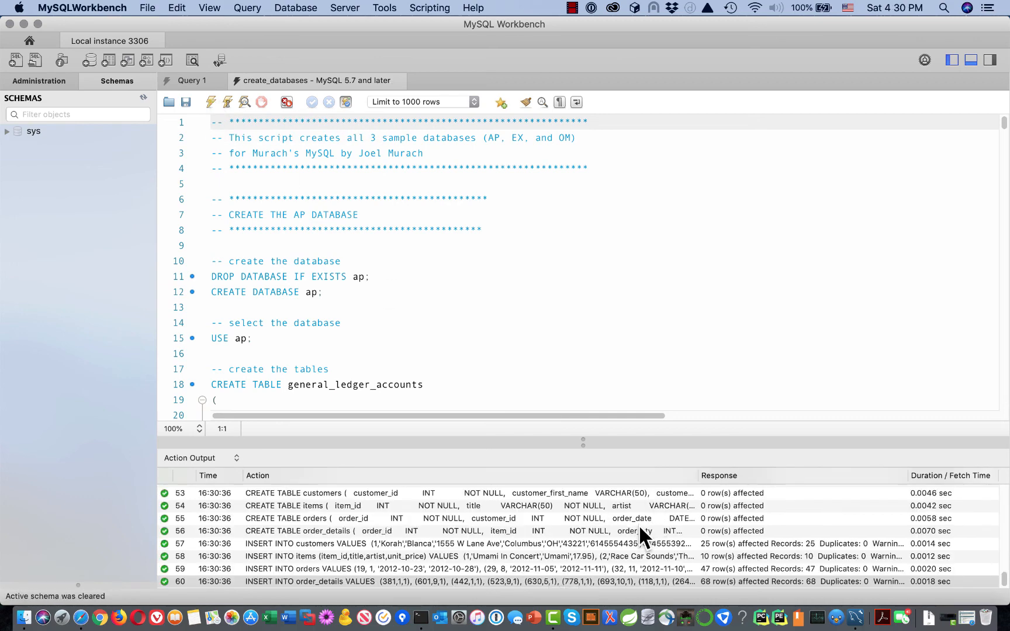
- Review the action output of the executed script from end to start, checking the status and response of each statement
{"action": "scroll", "coordinate": [650, 518], "scroll_direction": "up", "scroll_amount": 5}
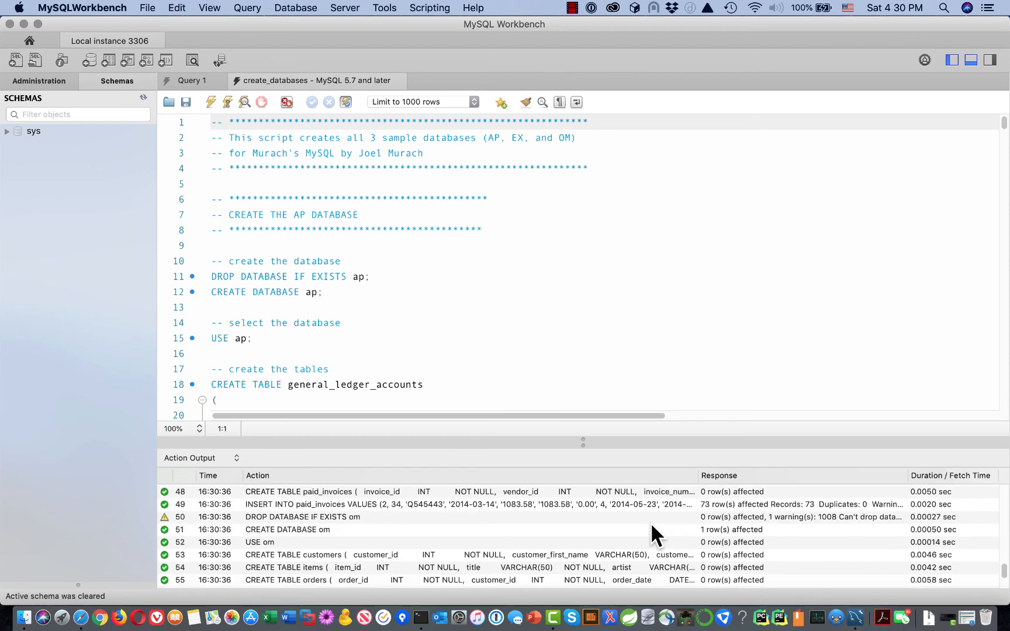
{"action": "scroll", "coordinate": [656, 523], "scroll_direction": "up", "scroll_amount": 10}
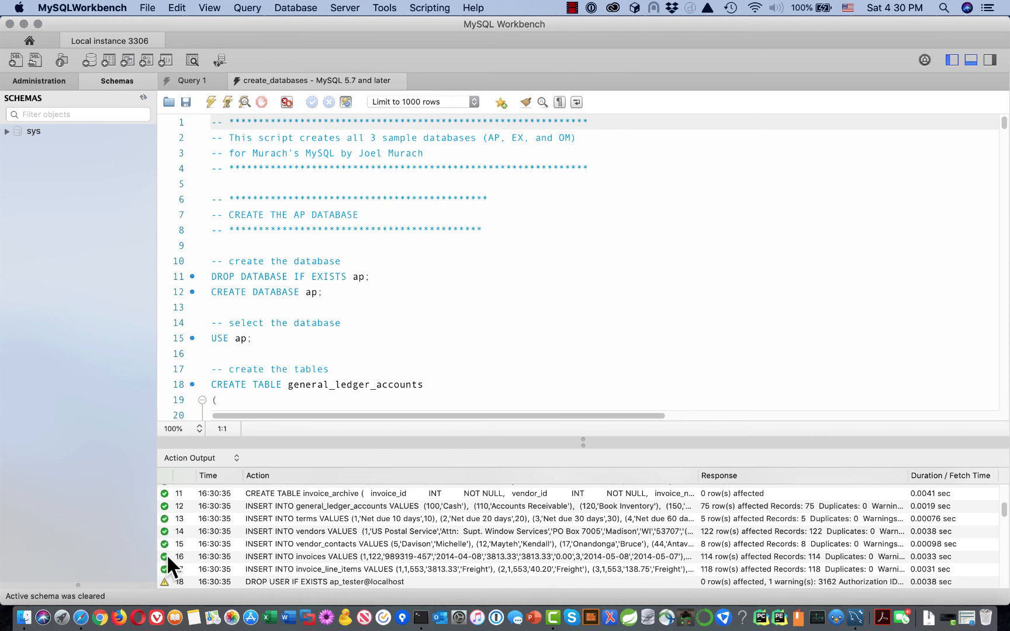
{"action": "scroll", "coordinate": [168, 538], "scroll_direction": "down", "scroll_amount": 1}
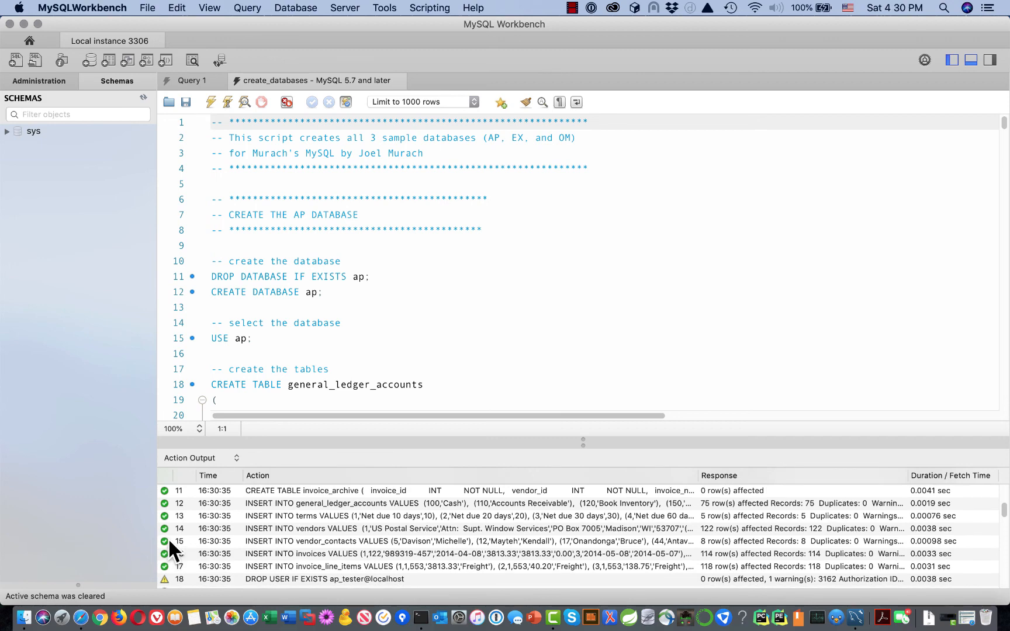
{"action": "scroll", "coordinate": [169, 537], "scroll_direction": "down", "scroll_amount": 1}
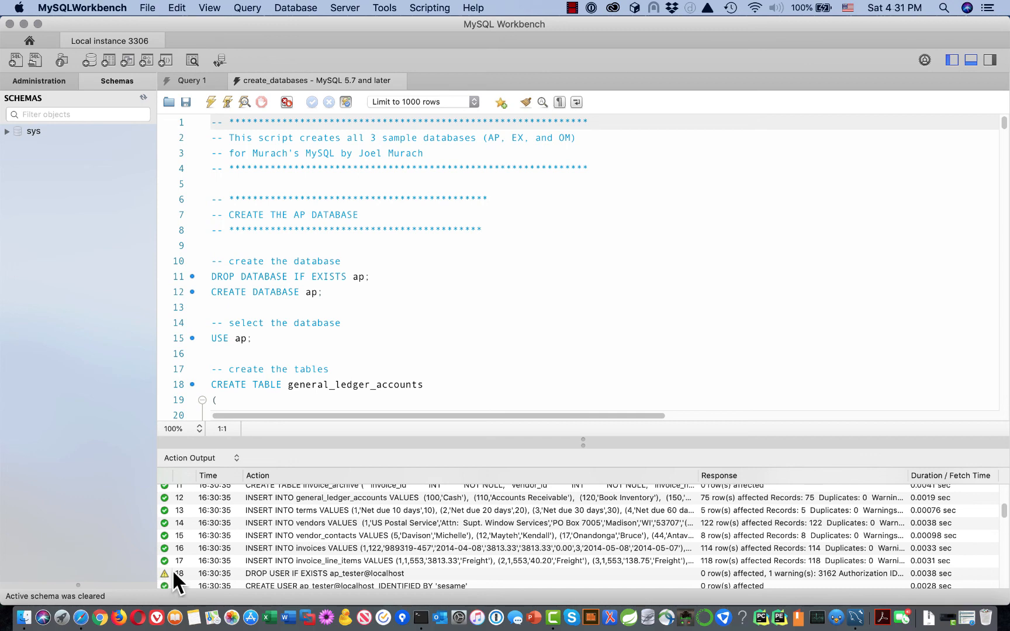
{"action": "scroll", "coordinate": [172, 563], "scroll_direction": "up", "scroll_amount": 5}
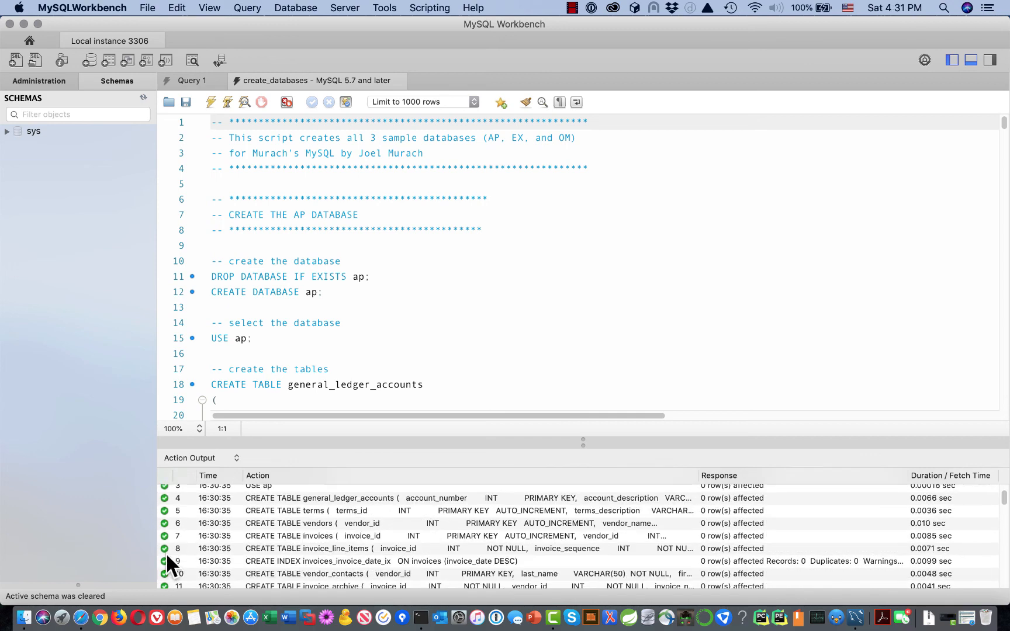
{"action": "scroll", "coordinate": [170, 564], "scroll_direction": "up", "scroll_amount": 2}
{"action": "scroll", "coordinate": [218, 551], "scroll_direction": "down", "scroll_amount": 15}
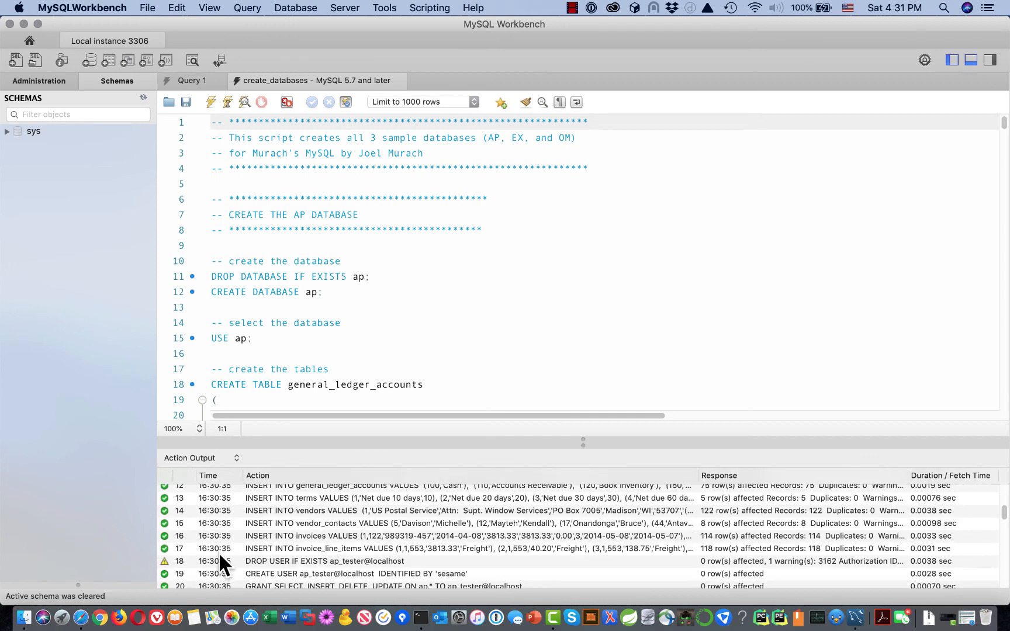
{"action": "scroll", "coordinate": [251, 548], "scroll_direction": "down", "scroll_amount": 4}
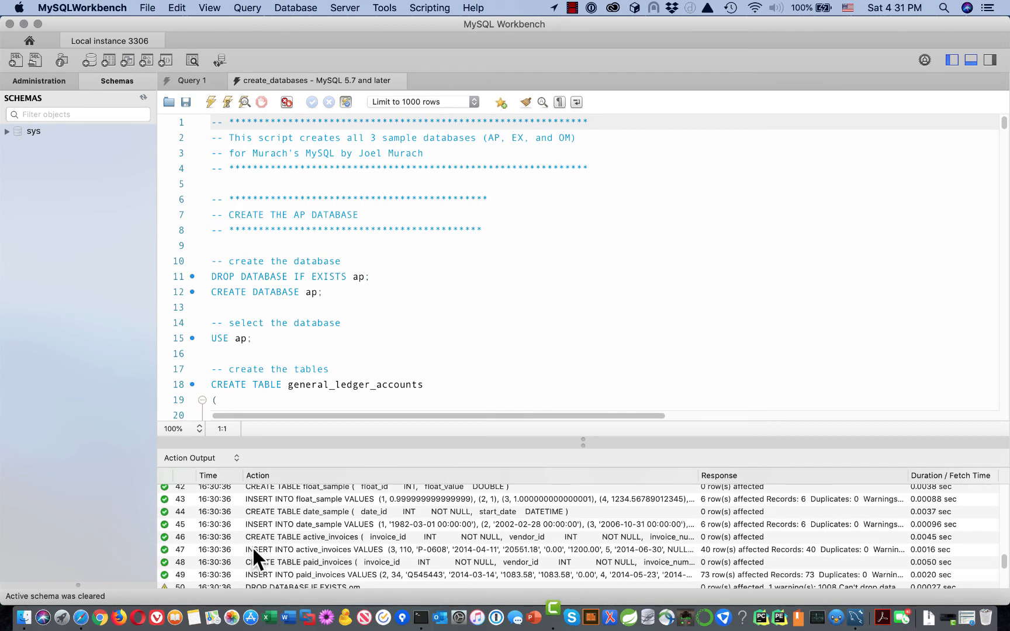
{"action": "scroll", "coordinate": [251, 546], "scroll_direction": "down", "scroll_amount": 3}
{"action": "scroll", "coordinate": [297, 544], "scroll_direction": "down", "scroll_amount": 3}
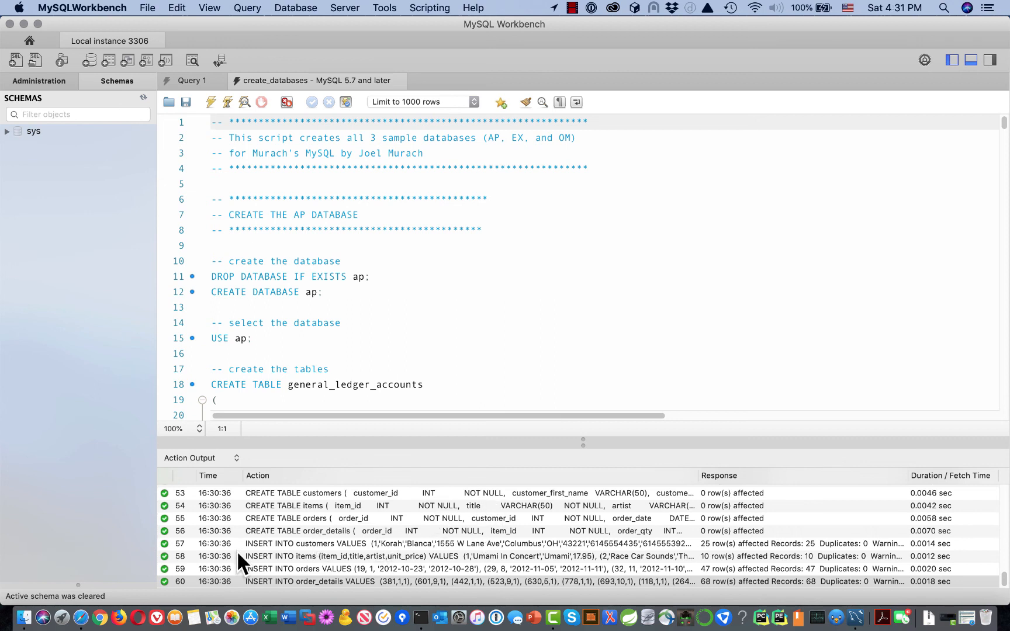
{"action": "scroll", "coordinate": [166, 497], "scroll_direction": "up", "scroll_amount": 6}
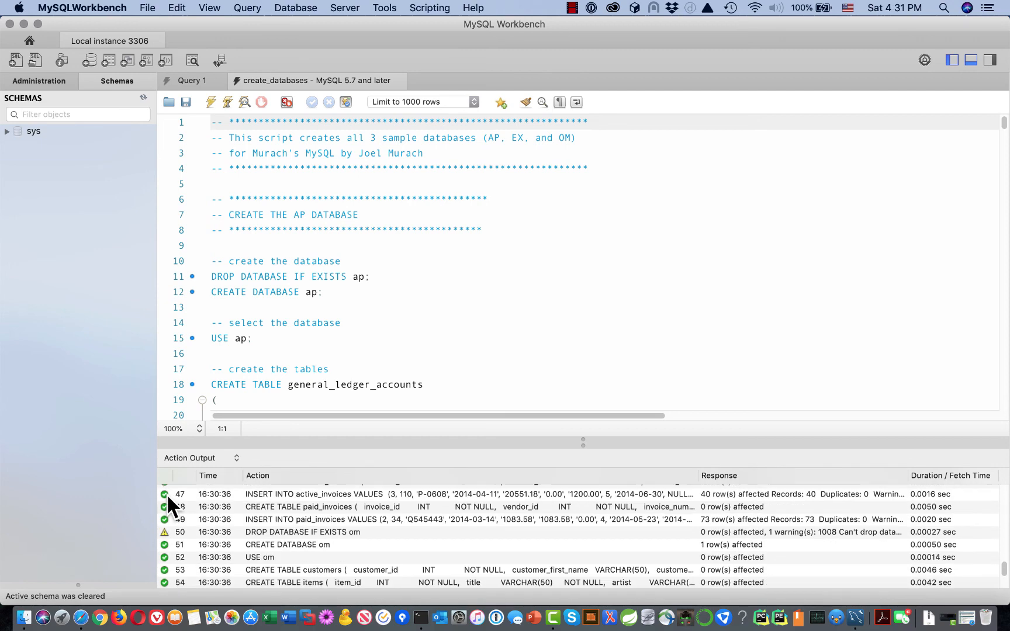
{"action": "scroll", "coordinate": [181, 502], "scroll_direction": "up", "scroll_amount": 10}
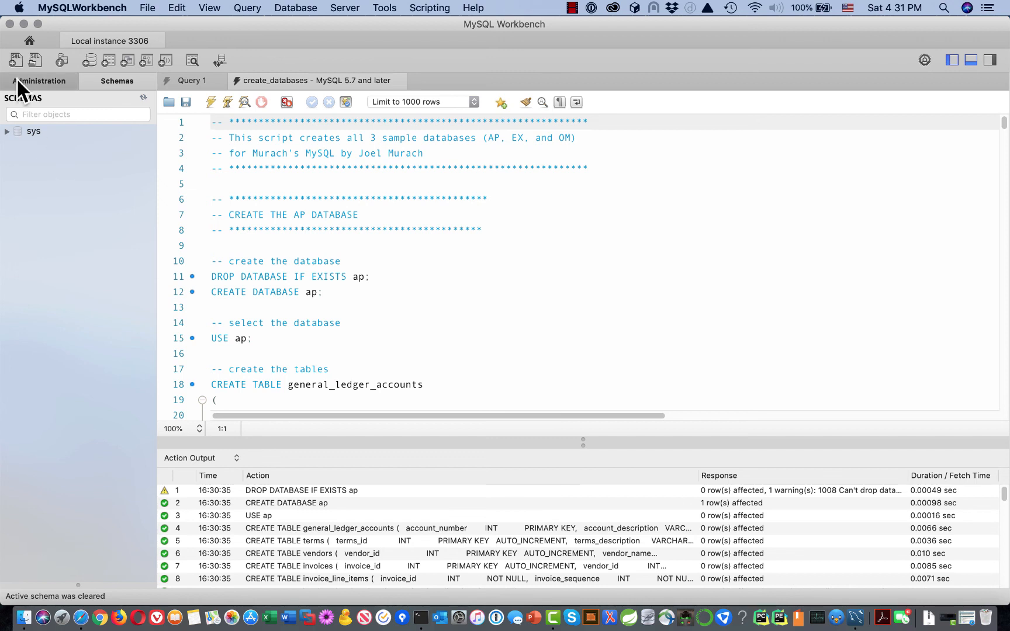
- Refresh the schema list and inspect the tables of the ap database, collapsing its table list again
{"action": "left_click", "coordinate": [142, 97]}
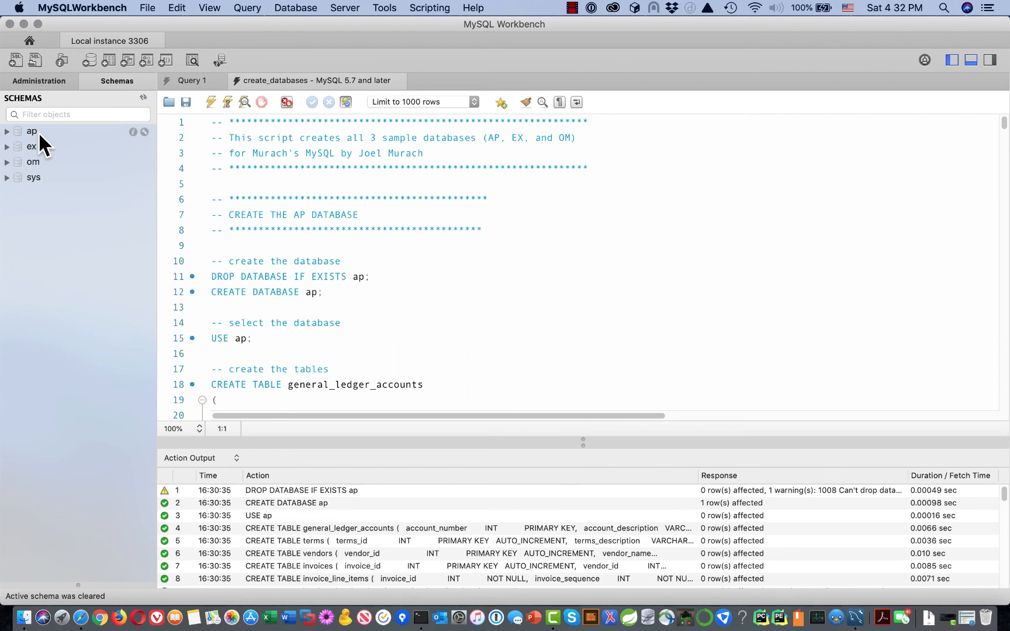
{"action": "left_click", "coordinate": [7, 132]}
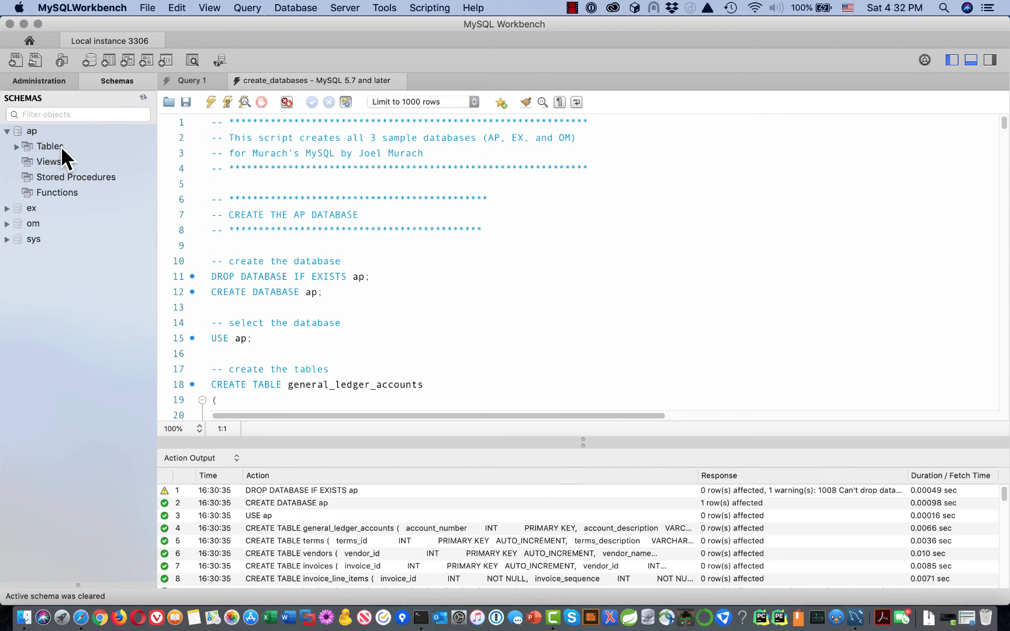
{"action": "left_click", "coordinate": [16, 147]}
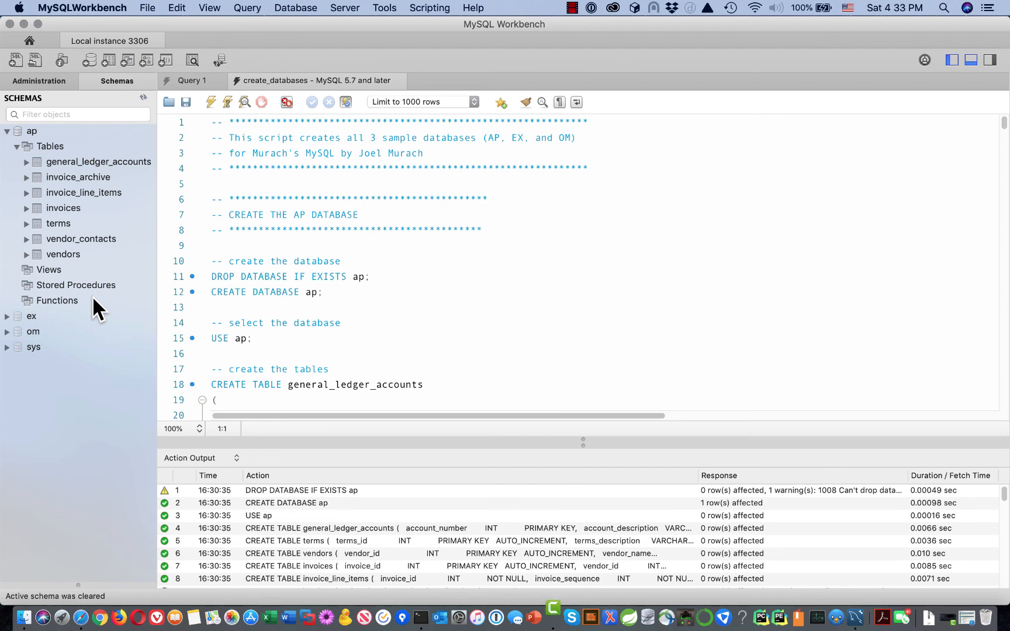
{"action": "left_click", "coordinate": [15, 146]}
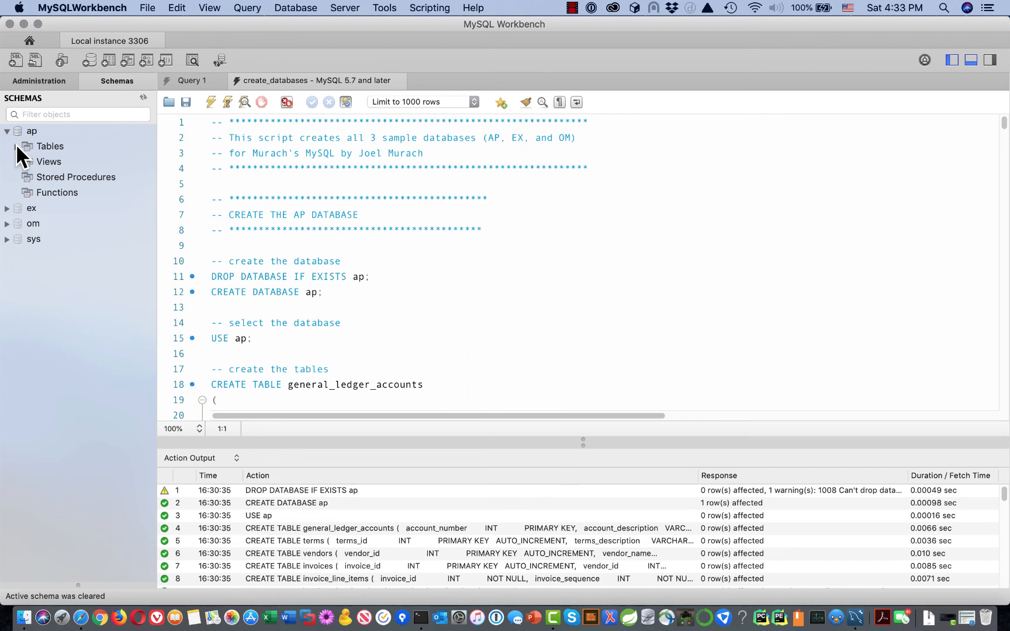
- Inspect the tables of the ex and om databases, leaving only the ap database's table list expanded
{"action": "left_click", "coordinate": [6, 207]}
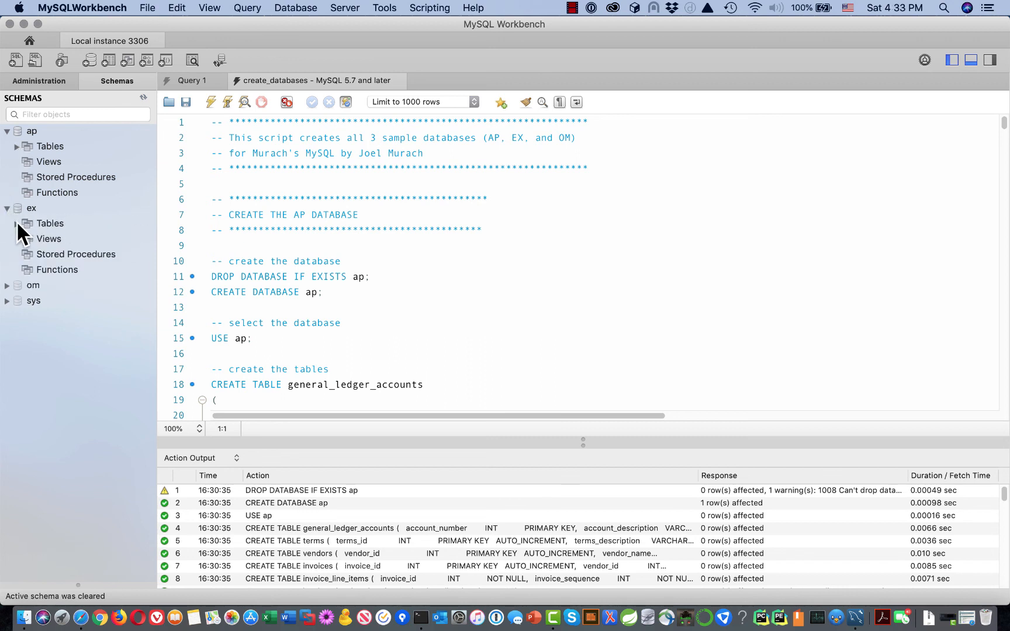
{"action": "left_click", "coordinate": [16, 223]}
{"action": "left_click", "coordinate": [17, 222]}
{"action": "left_click", "coordinate": [6, 208]}
{"action": "left_click", "coordinate": [7, 223]}
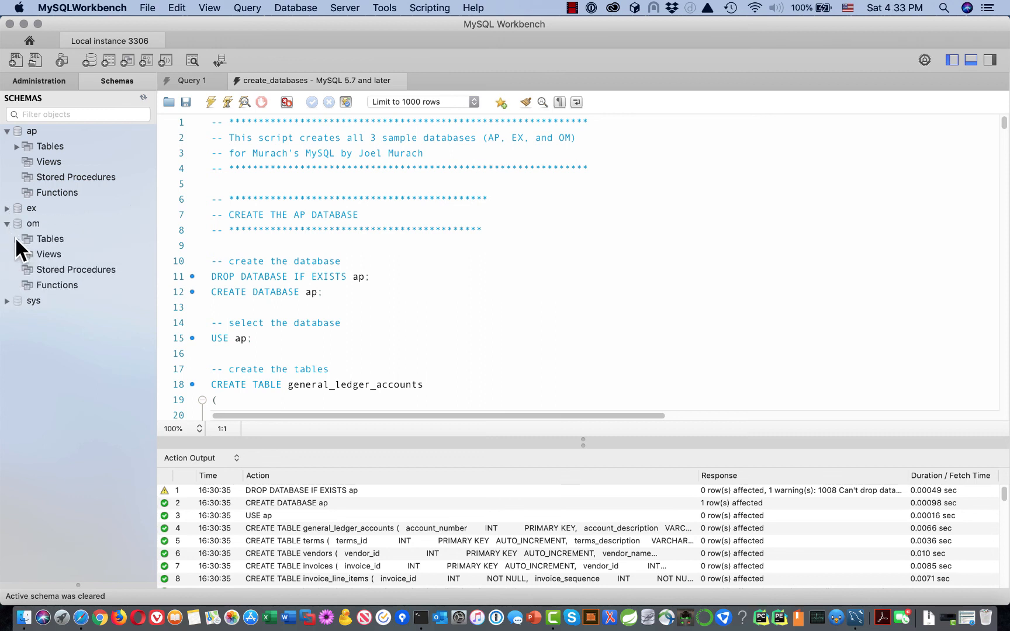
{"action": "left_click", "coordinate": [17, 239]}
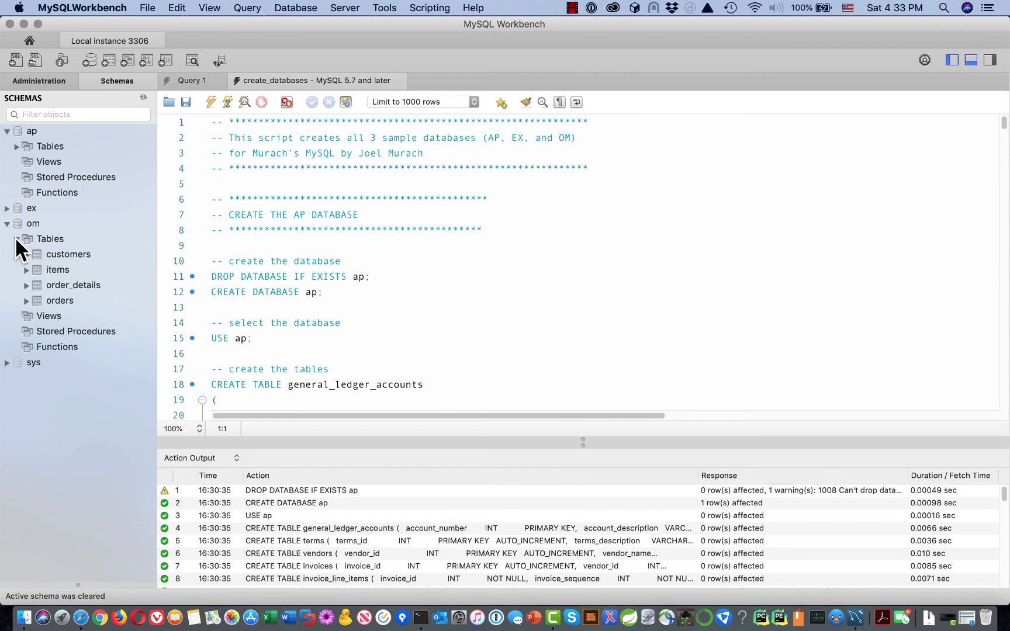
{"action": "left_click", "coordinate": [7, 224]}
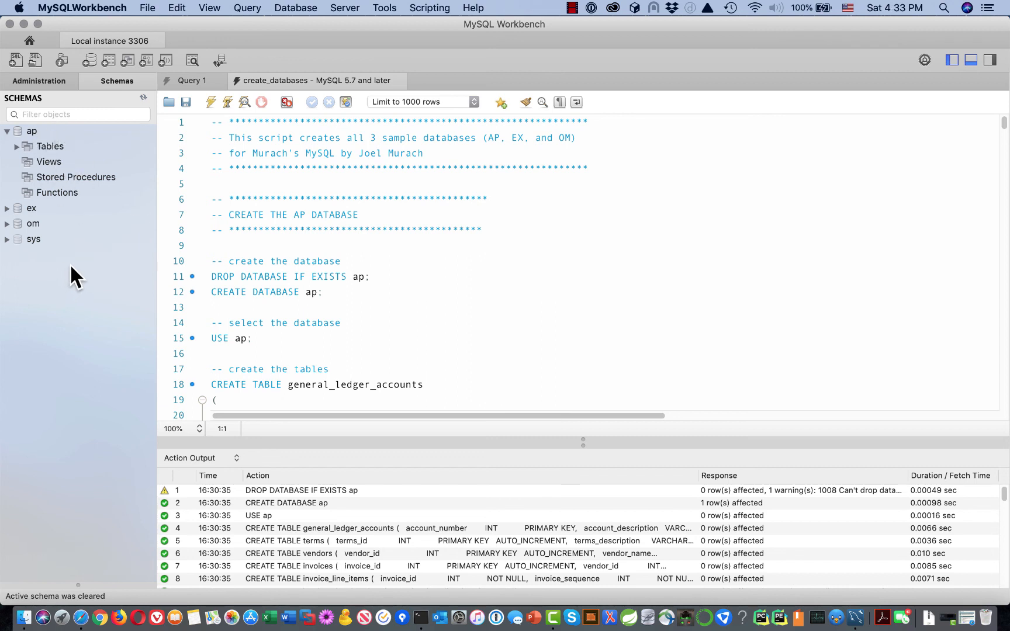
{"action": "left_click", "coordinate": [17, 147]}
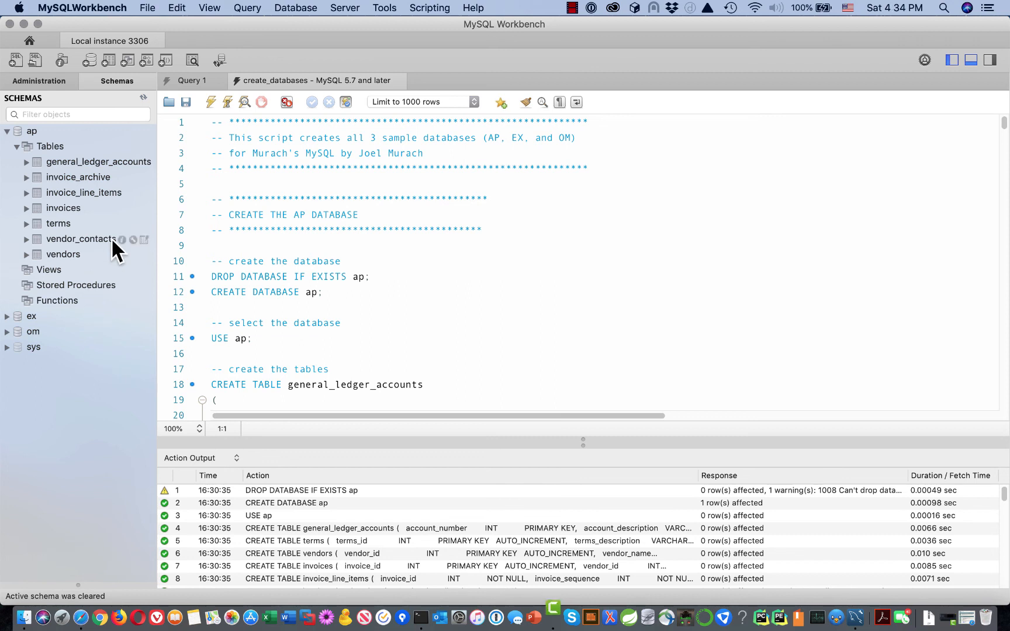
- Try ap and ex in turn as the active schema, collapsing each database's tree again
{"action": "left_click", "coordinate": [7, 132]}
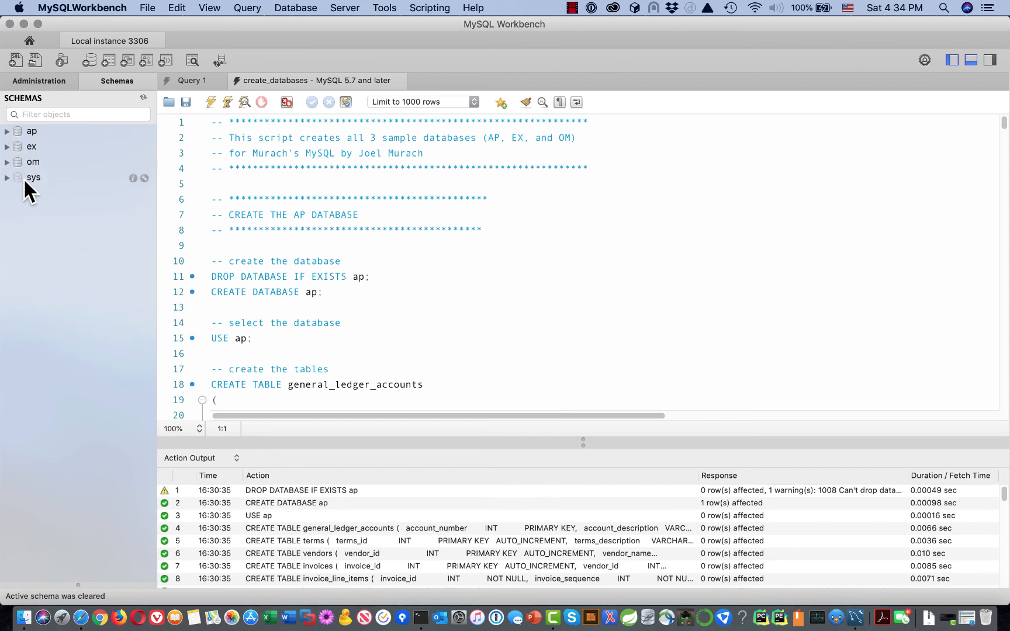
{"action": "double_click", "coordinate": [30, 130]}
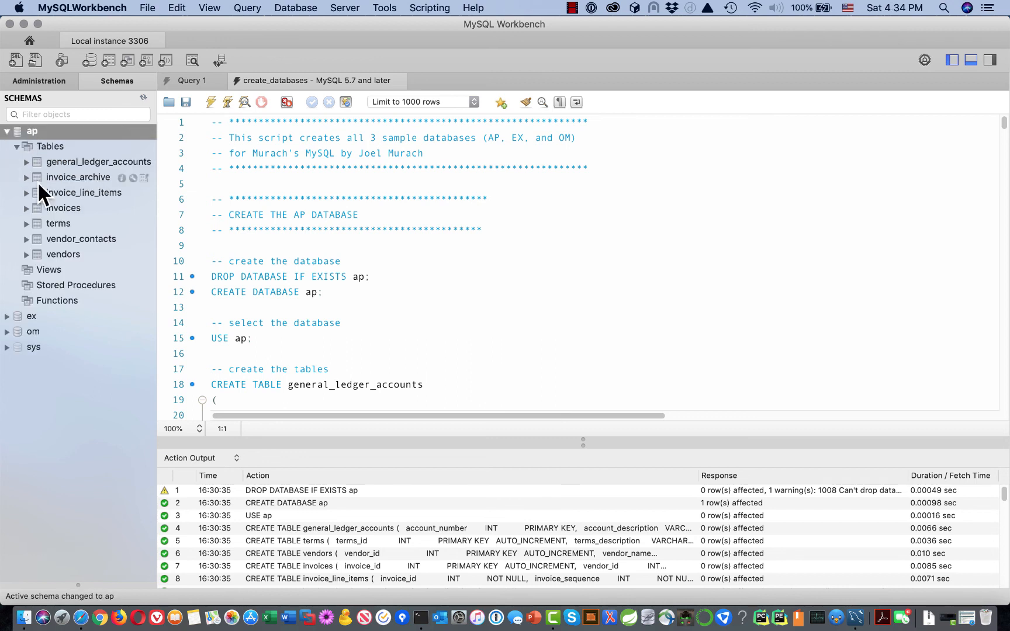
{"action": "left_click", "coordinate": [7, 132]}
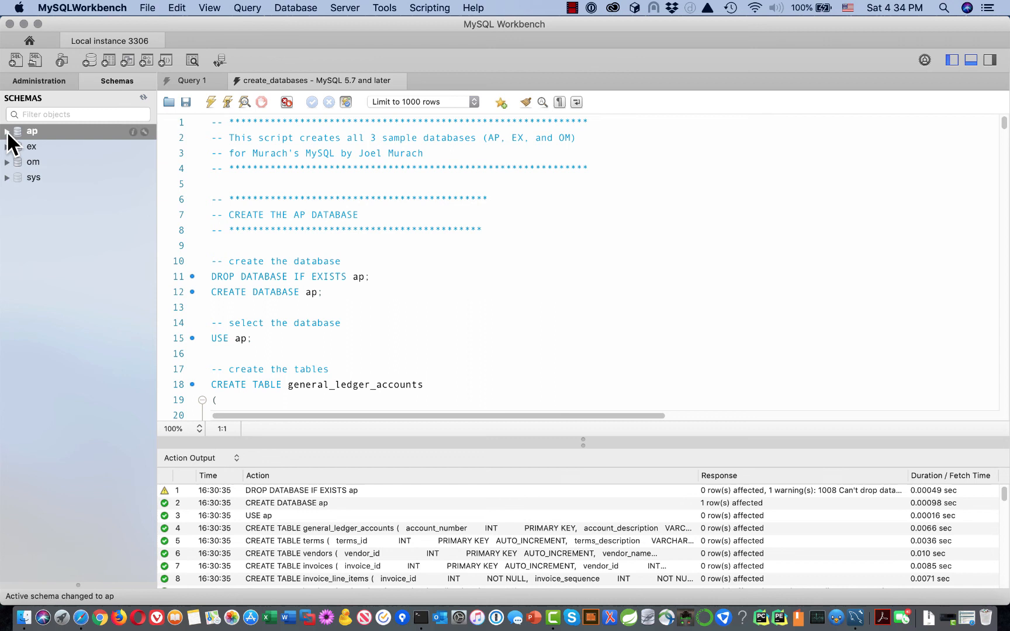
{"action": "left_click", "coordinate": [33, 176]}
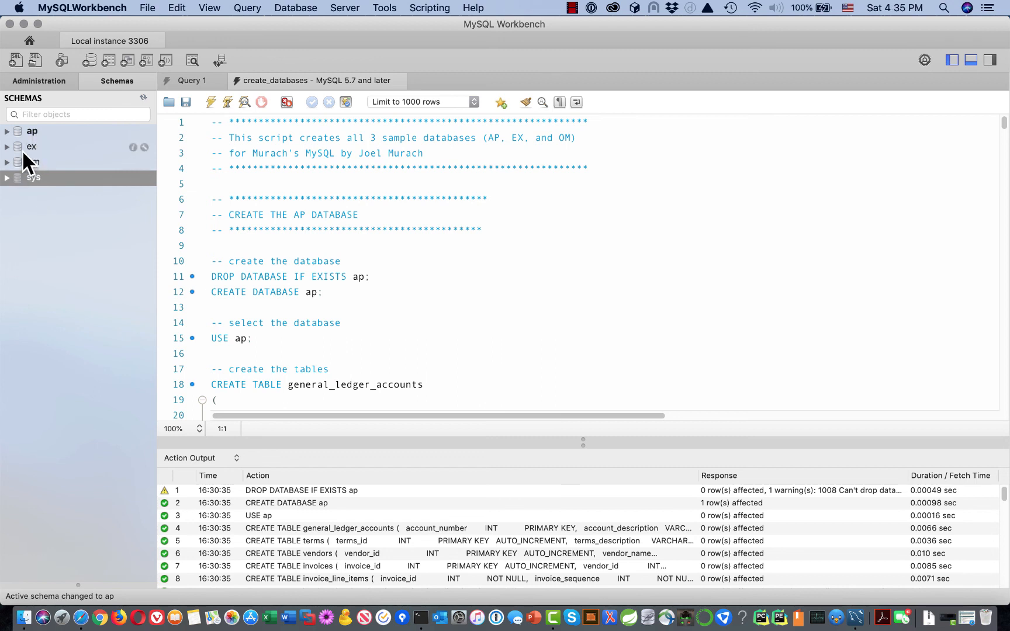
{"action": "double_click", "coordinate": [33, 146]}
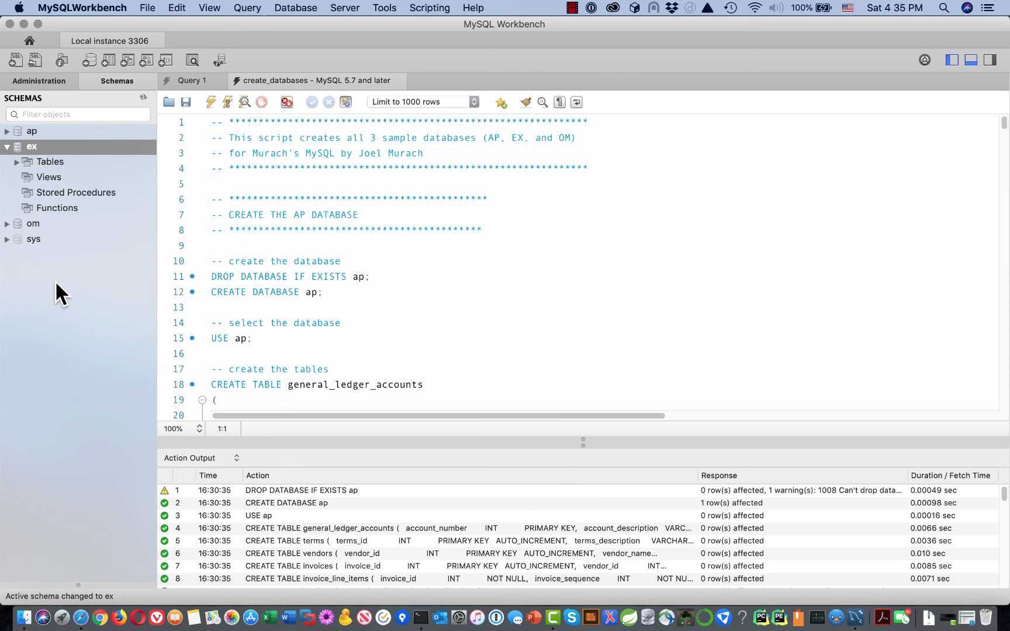
{"action": "left_click", "coordinate": [6, 147]}
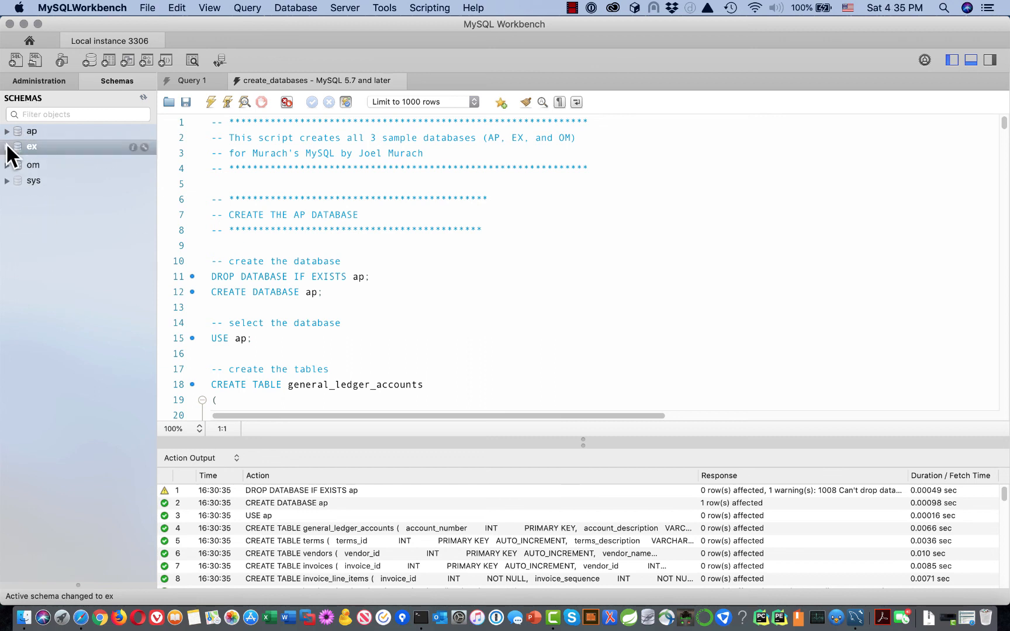
- Make ap the active schema and close every script editor except Query 1
{"action": "double_click", "coordinate": [28, 131]}
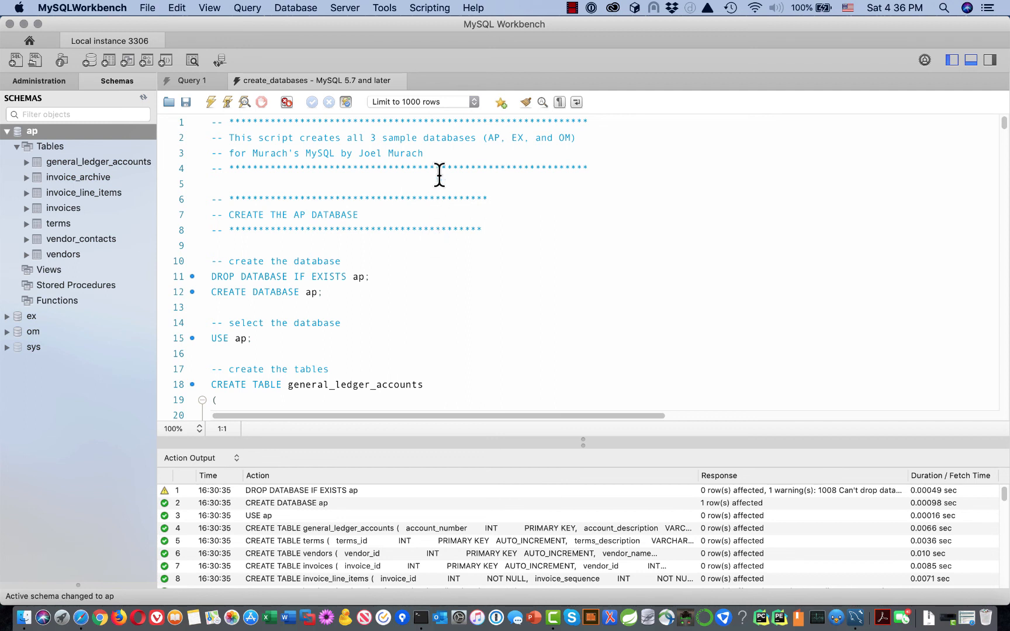
{"action": "right_click", "coordinate": [192, 78]}
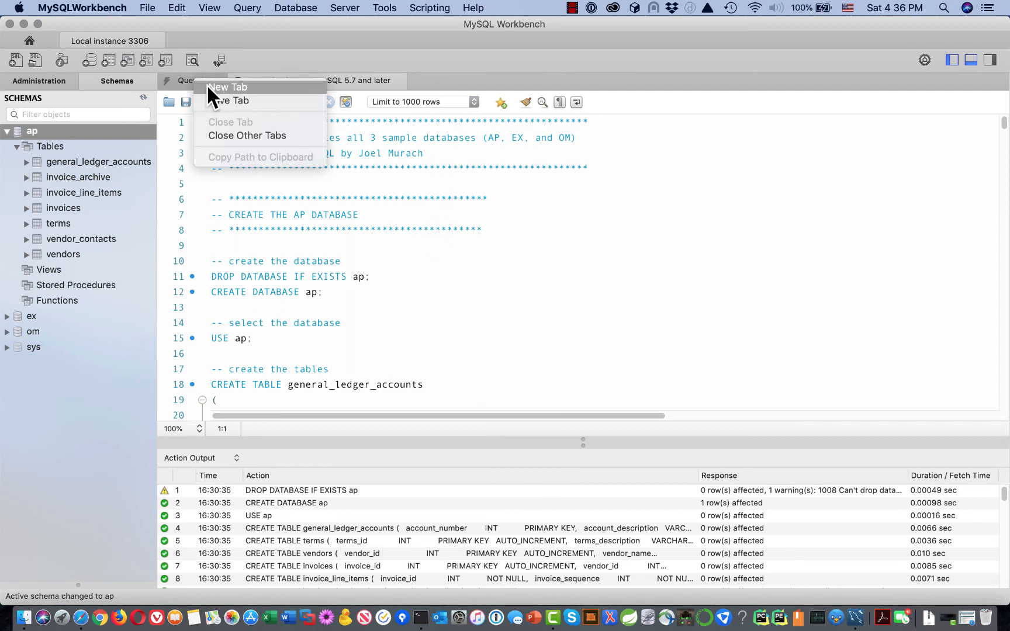
{"action": "left_click", "coordinate": [234, 135]}
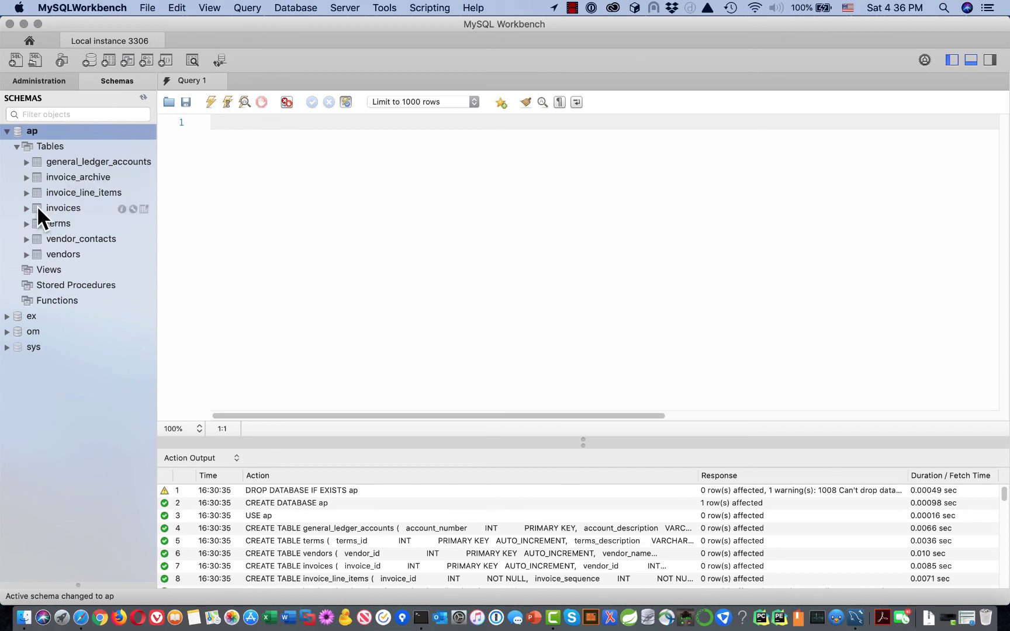
- View all rows of the invoices table in the ap database and close its result
{"action": "left_click", "coordinate": [143, 209]}
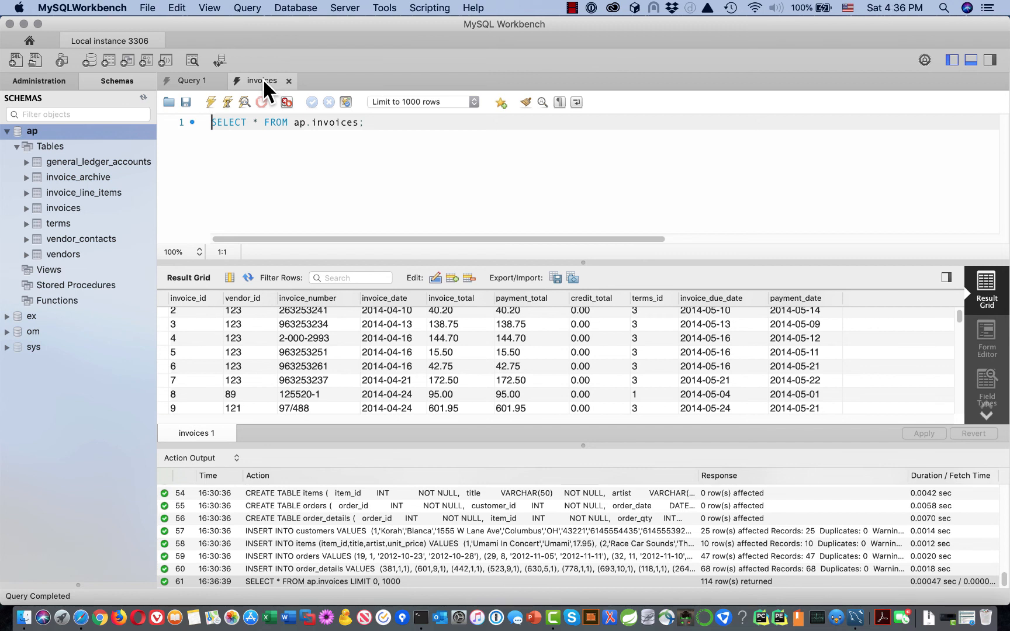
{"action": "left_click", "coordinate": [289, 81]}
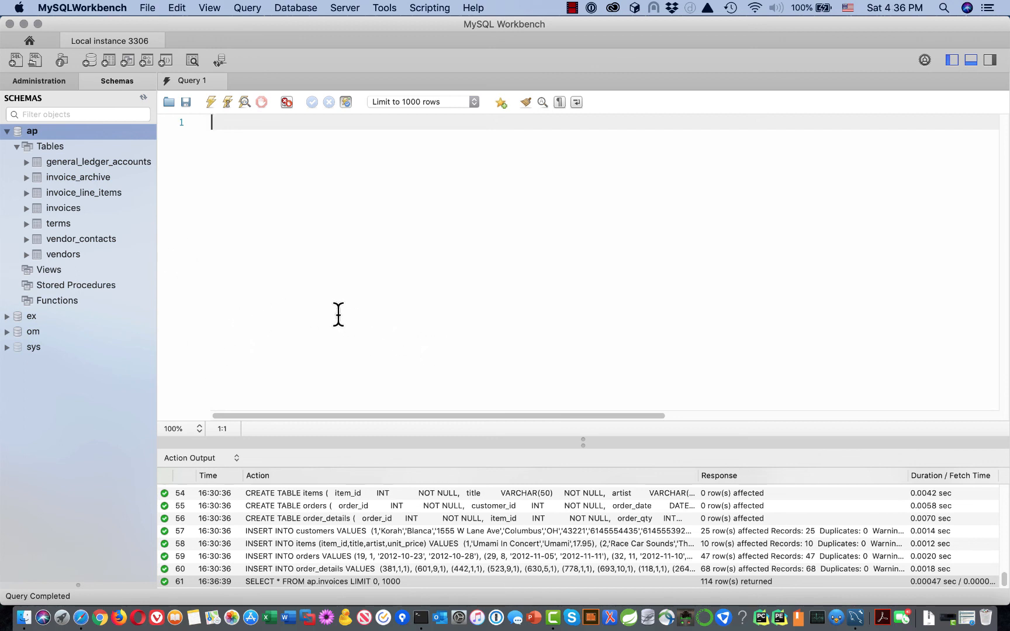
- Clear all entries from the action output log
{"action": "left_click", "coordinate": [484, 530]}
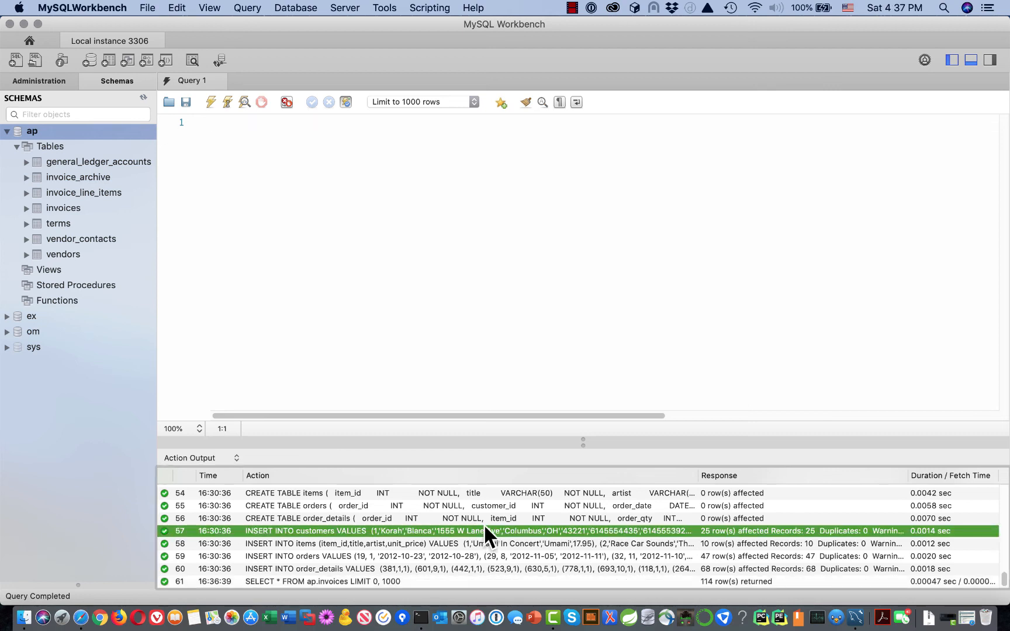
{"action": "left_click_drag", "start_coordinate": [520, 543], "coordinate": [539, 583]}
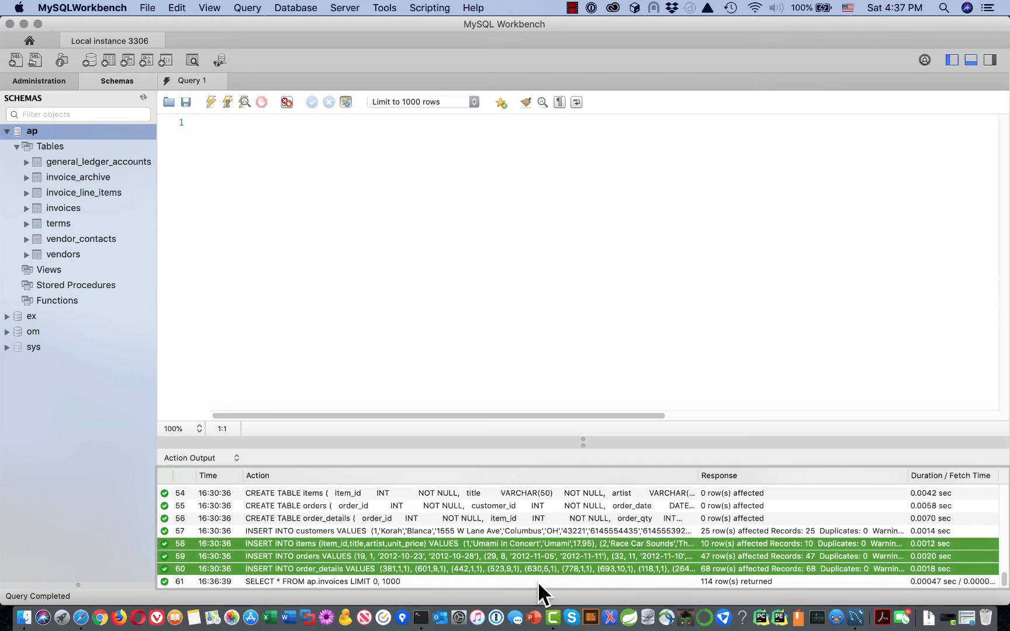
{"action": "right_click", "coordinate": [518, 507]}
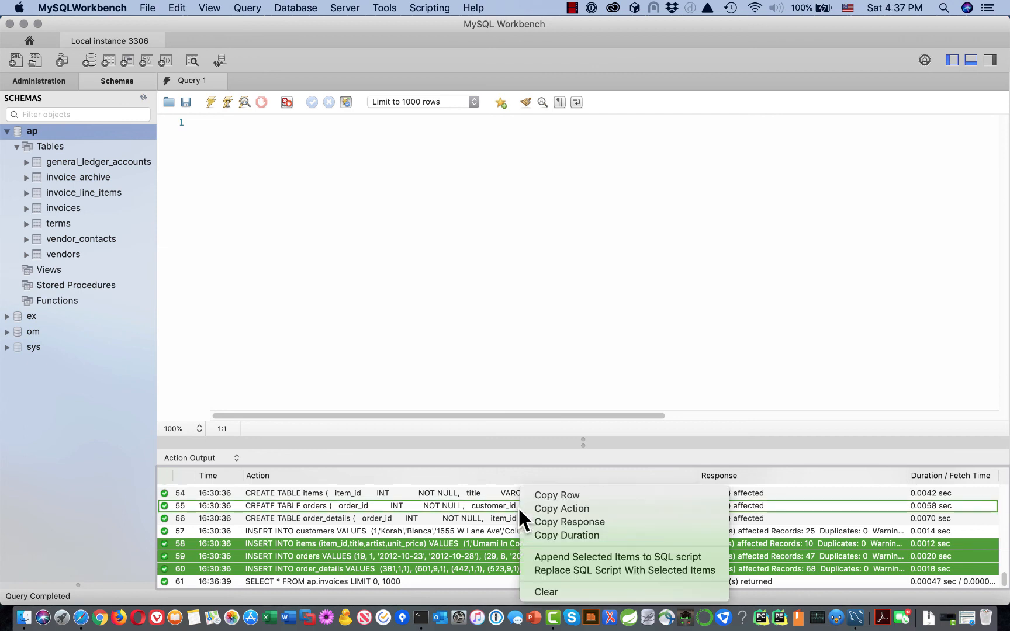
{"action": "left_click", "coordinate": [550, 590]}
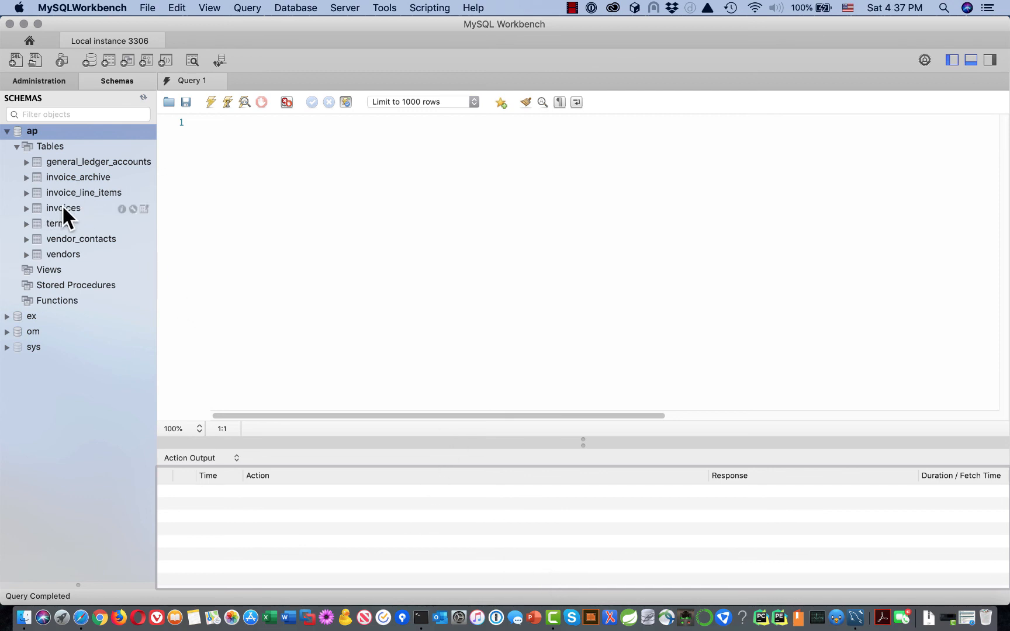
- Retrieve all rows of the ap database's invoices table and examine the generated SELECT statement and its response
{"action": "left_click", "coordinate": [142, 208]}
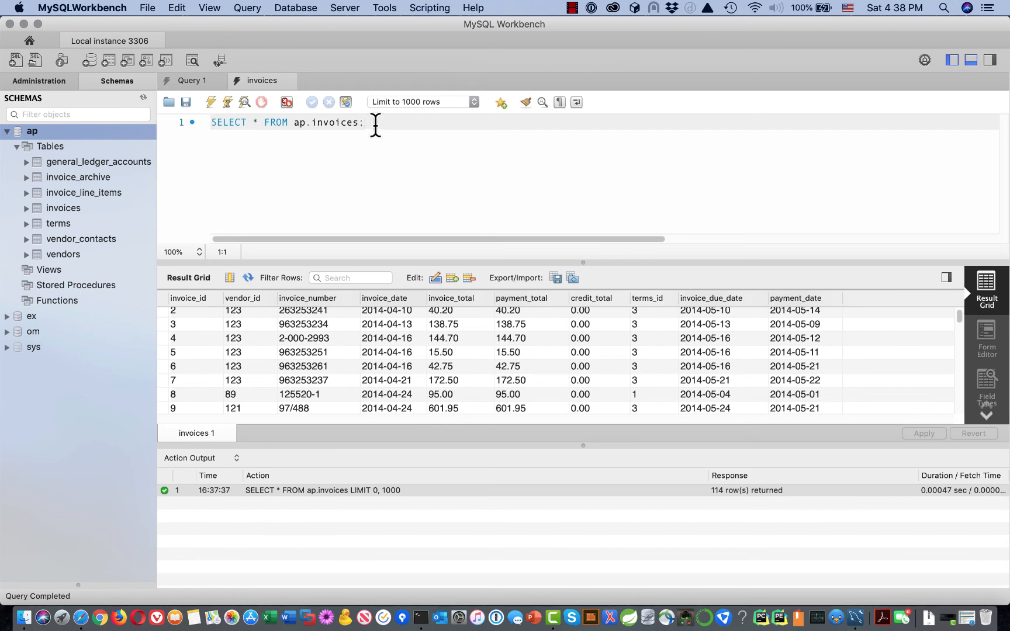
{"action": "left_click_drag", "start_coordinate": [365, 124], "coordinate": [200, 122]}
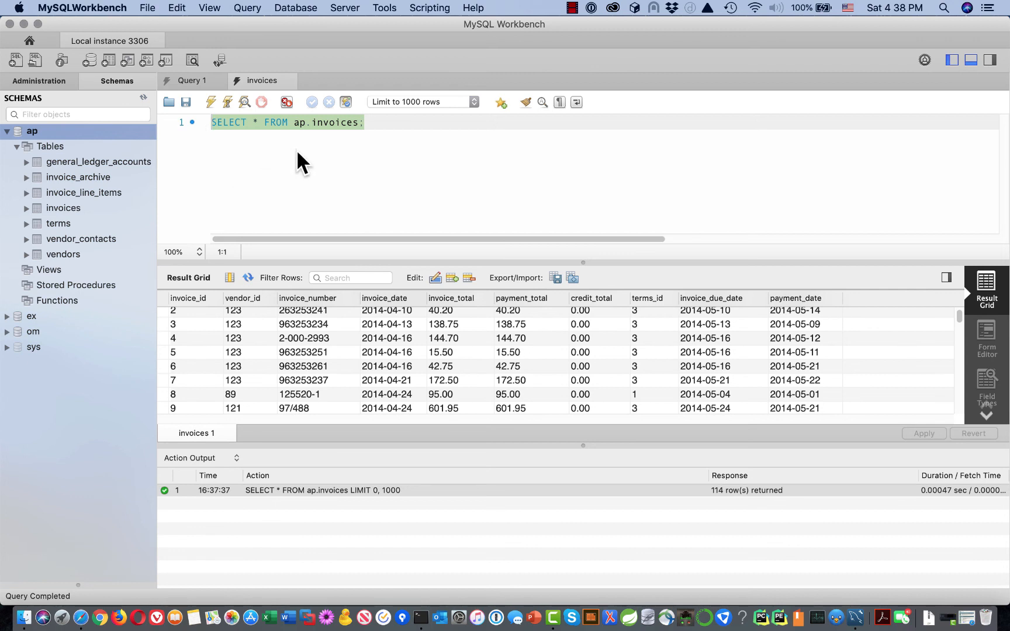
{"action": "left_click", "coordinate": [319, 150]}
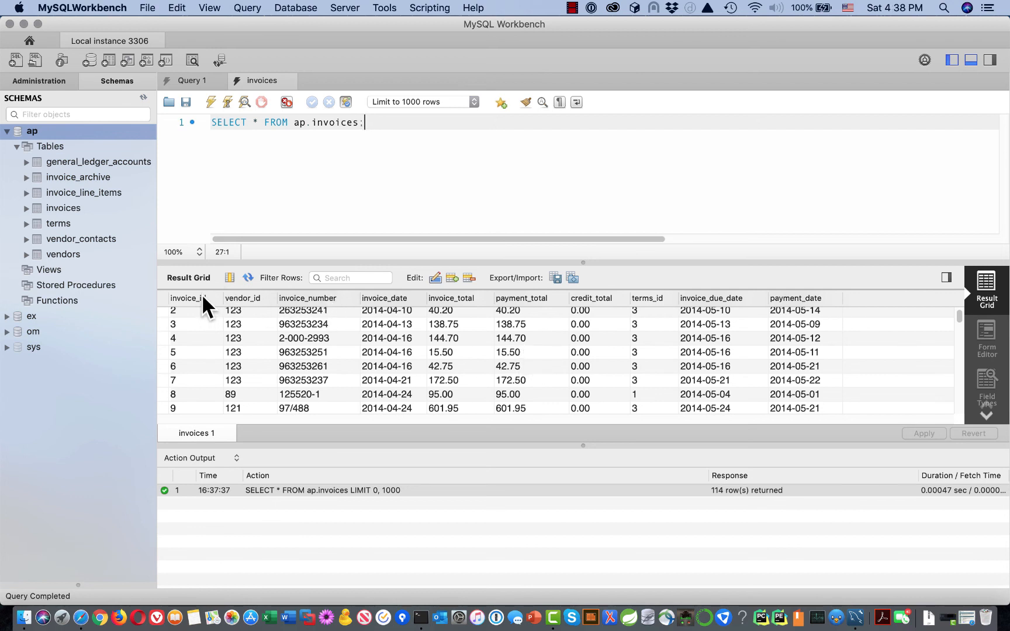
{"action": "left_click", "coordinate": [252, 122]}
{"action": "left_click", "coordinate": [748, 490]}
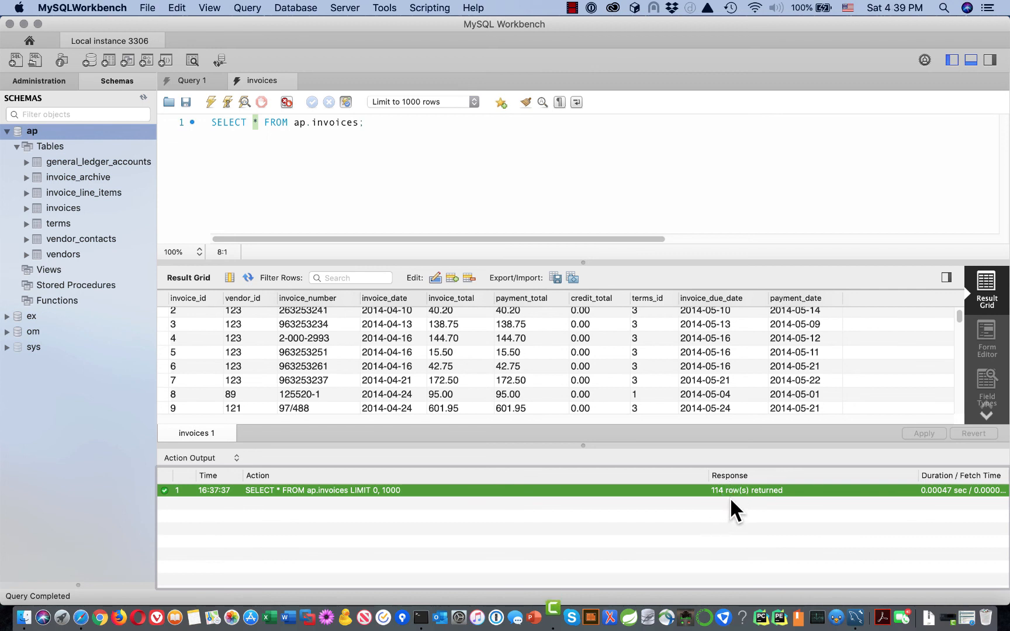
{"action": "left_click", "coordinate": [727, 505]}
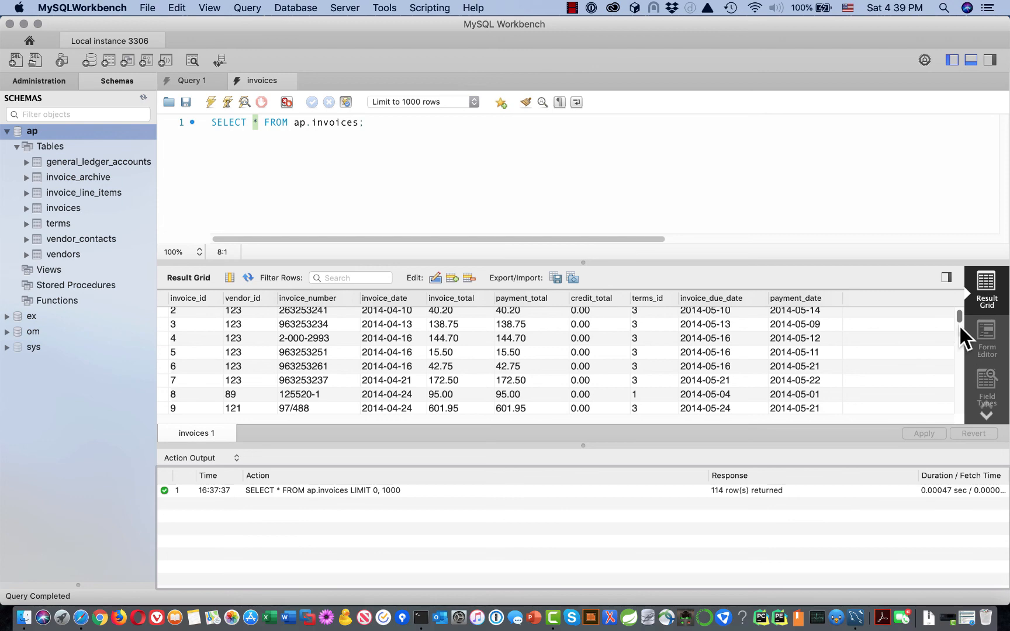
- Review the invoices result grid down to its last record, trying out the blank new row's invoice_id cell without entering a value
{"action": "left_click_drag", "start_coordinate": [958, 314], "coordinate": [960, 409]}
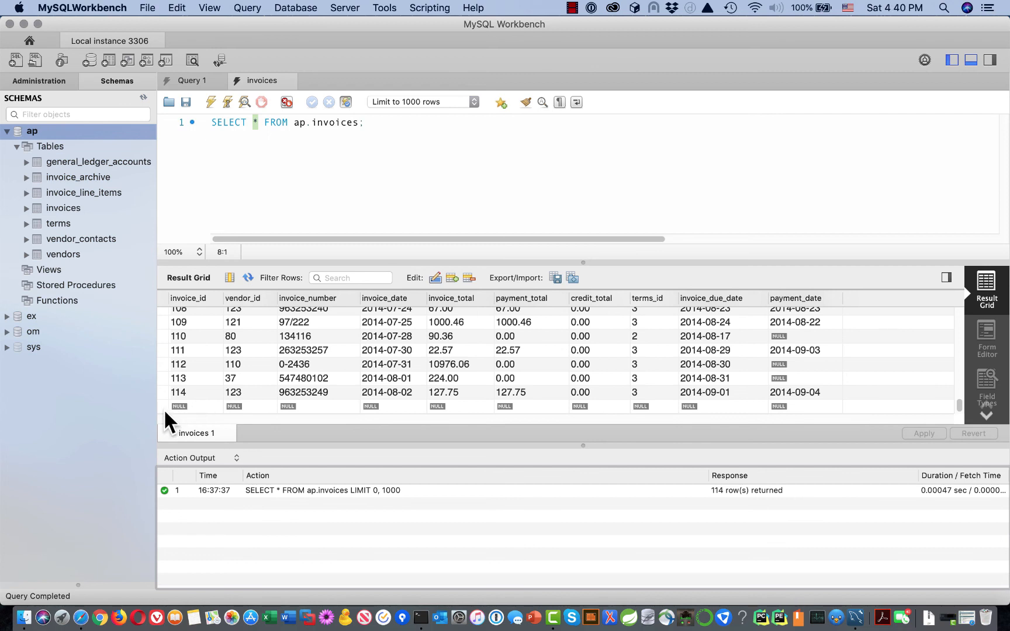
{"action": "left_click", "coordinate": [181, 406]}
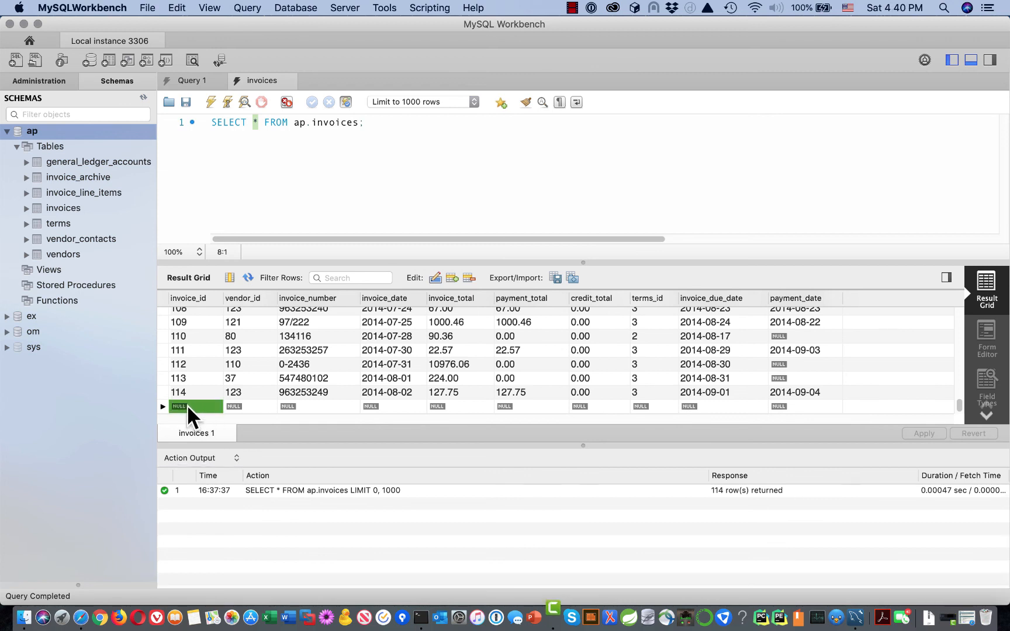
{"action": "double_click", "coordinate": [187, 406]}
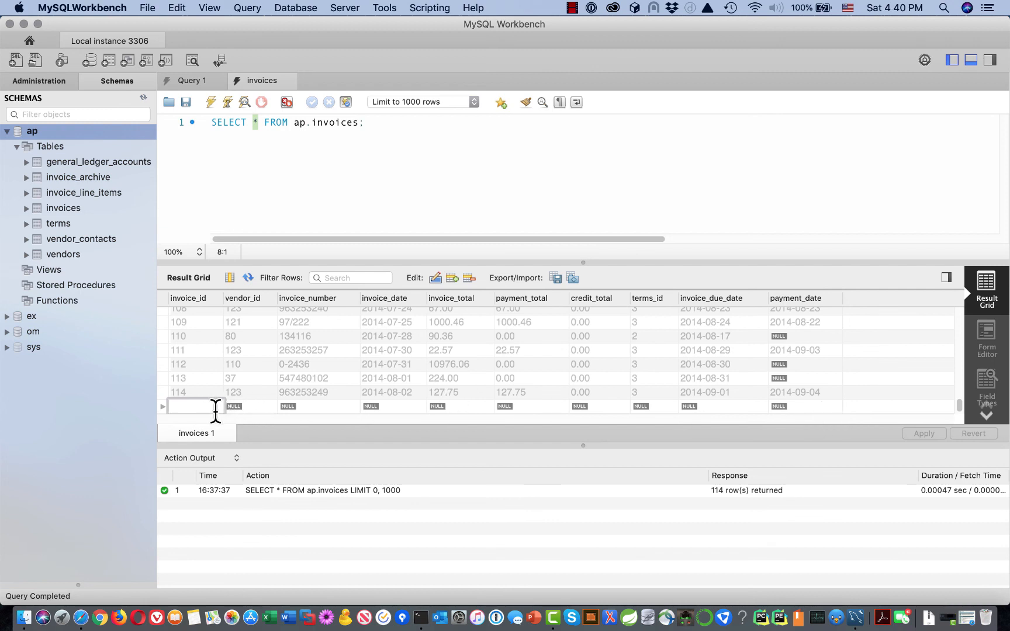
{"action": "left_click", "coordinate": [885, 401]}
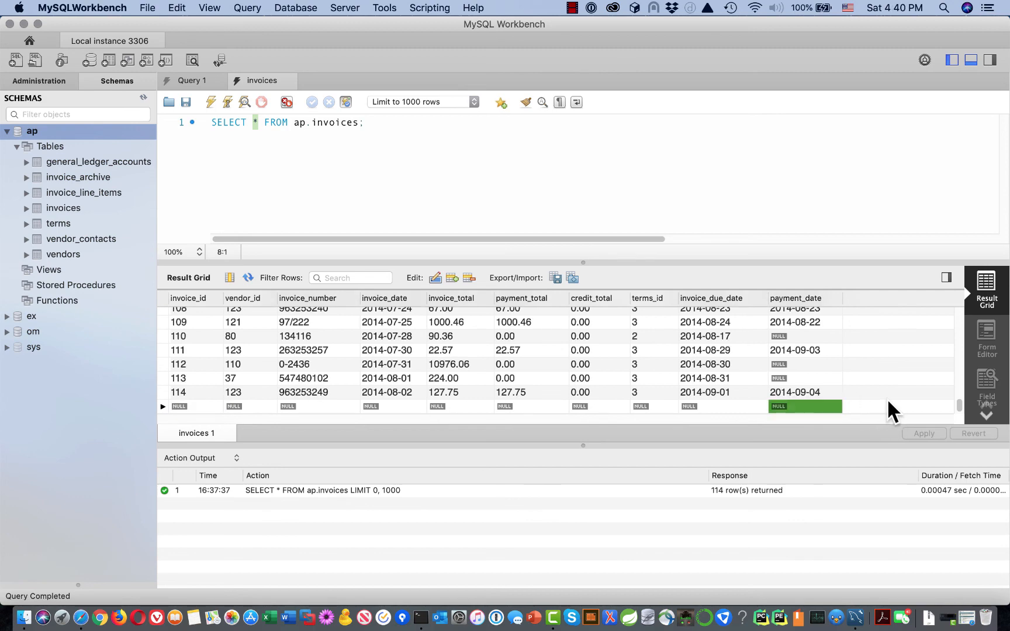
{"action": "scroll", "coordinate": [668, 365], "scroll_direction": "up", "scroll_amount": 20}
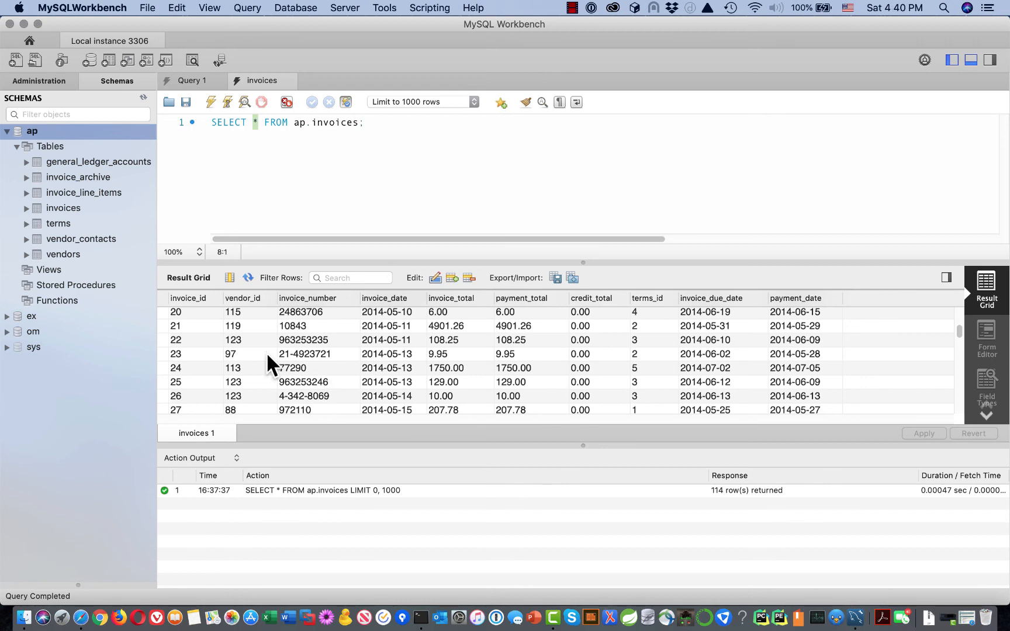
- Collapse the ap database's tree and close the invoices query
{"action": "left_click", "coordinate": [7, 131]}
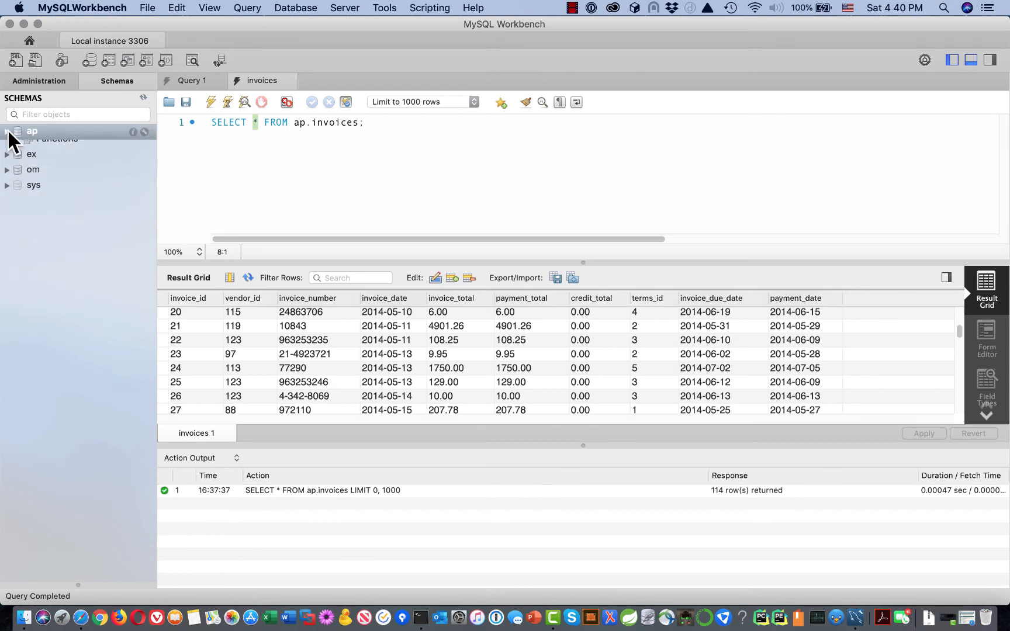
{"action": "left_click", "coordinate": [288, 80]}
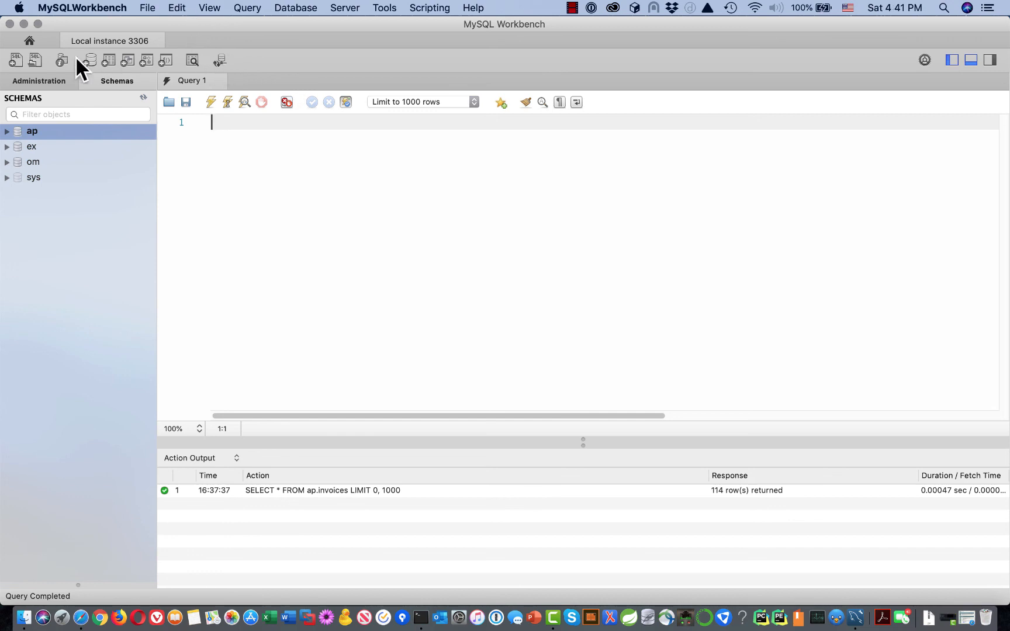
- Open the SQL script create_my_guitar_shop.sql from the mgs_ex_starts folder inside the mysql course folder
{"action": "left_click", "coordinate": [35, 57]}
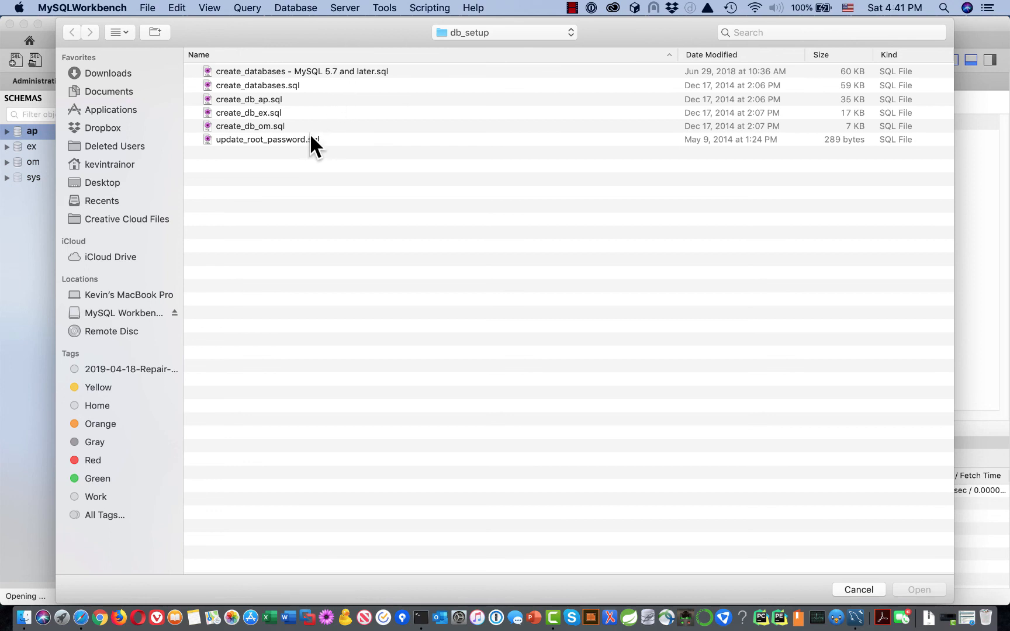
{"action": "left_click", "coordinate": [571, 32]}
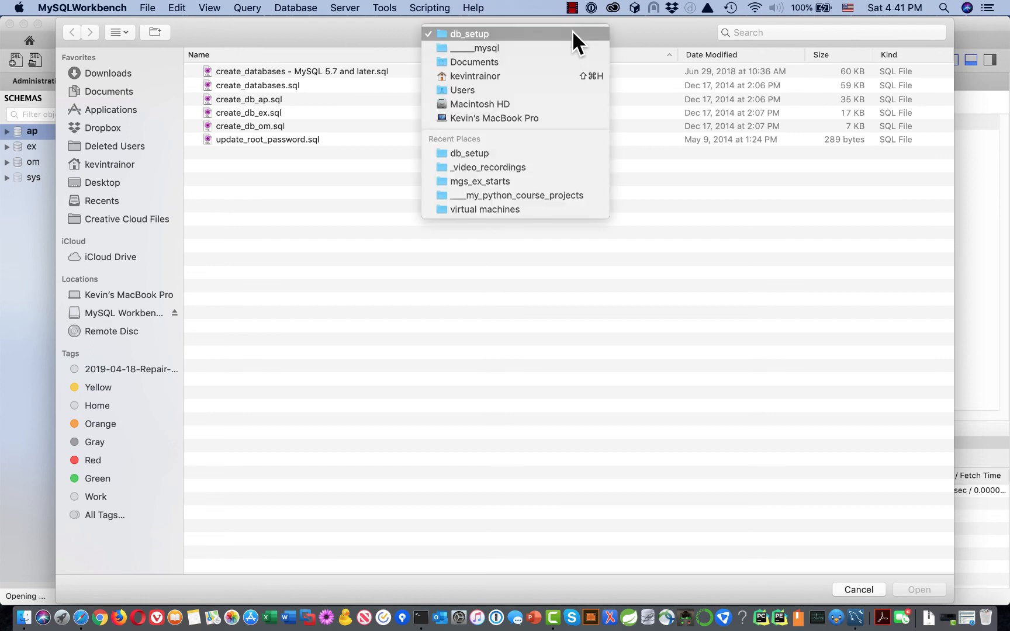
{"action": "left_click", "coordinate": [495, 49]}
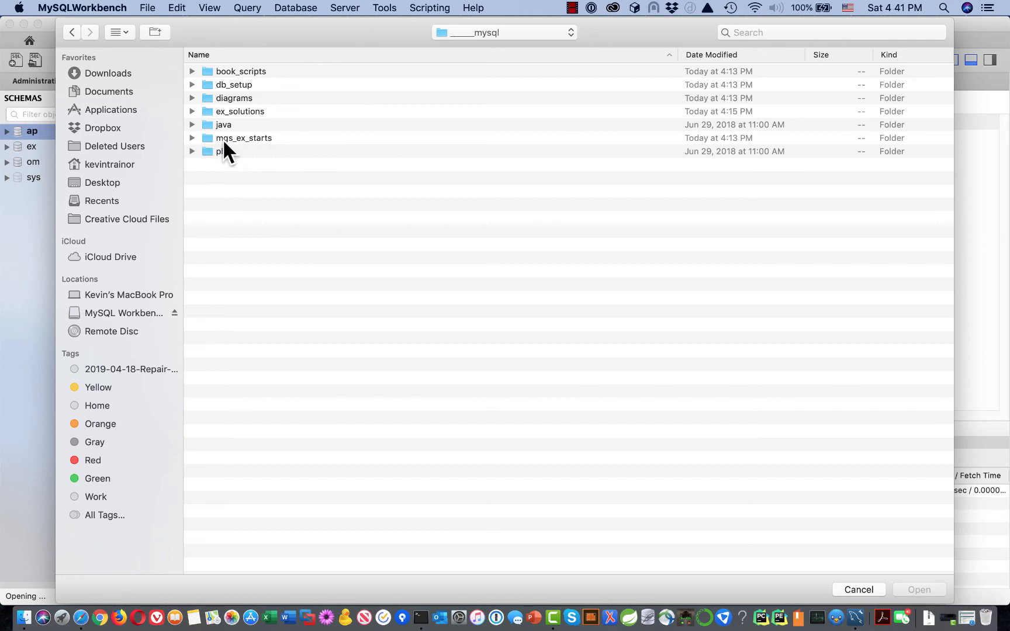
{"action": "double_click", "coordinate": [260, 137]}
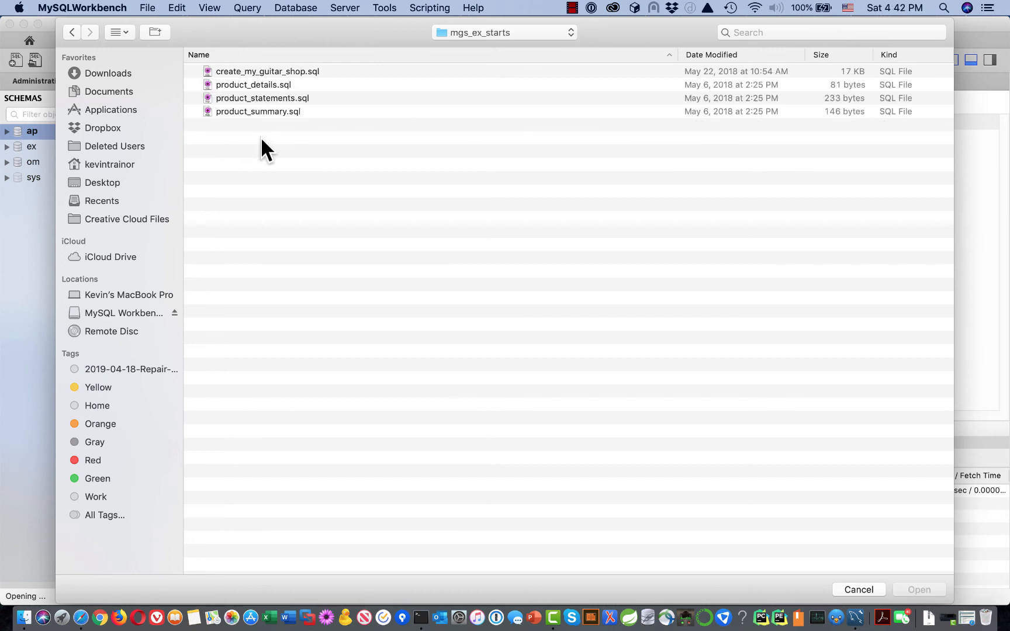
{"action": "left_click", "coordinate": [308, 72]}
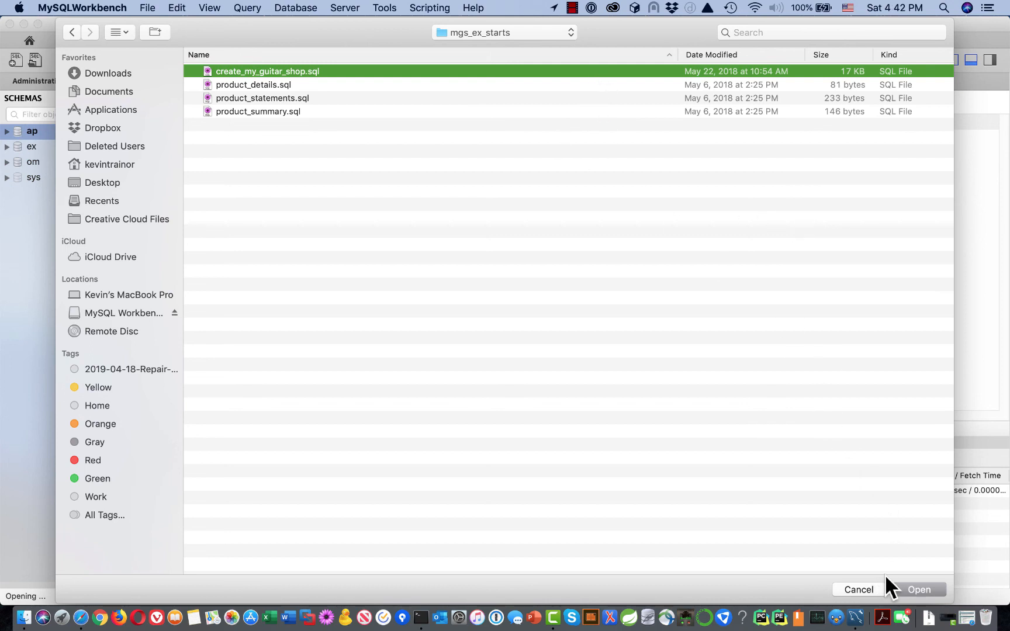
{"action": "left_click", "coordinate": [926, 588]}
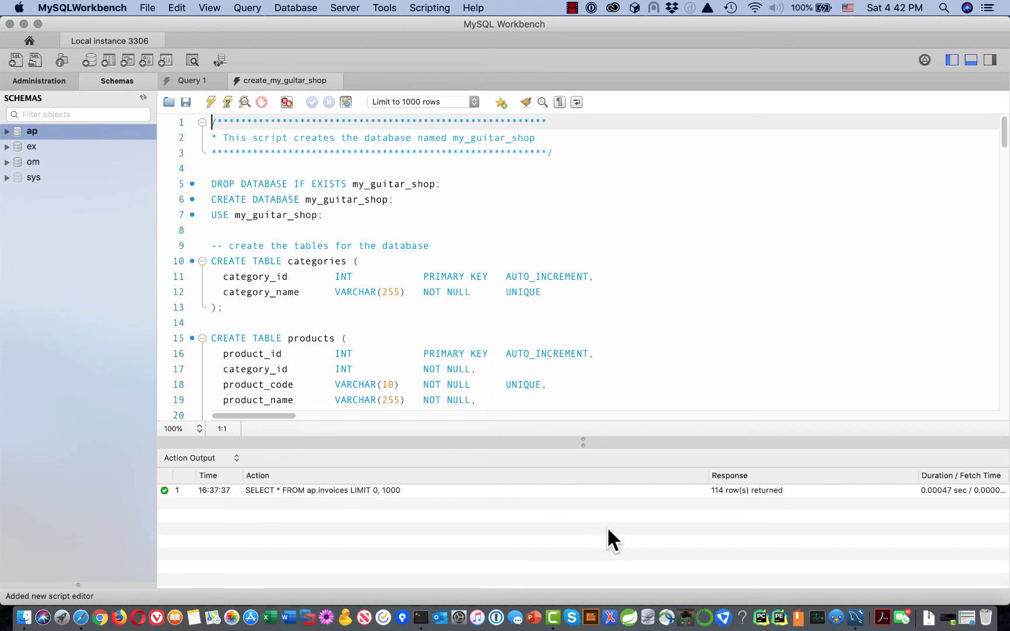
- Empty the action output log and examine the guitar shop script's opening DROP DATABASE and CREATE DATABASE statements
{"action": "right_click", "coordinate": [538, 527]}
{"action": "left_click", "coordinate": [566, 590]}
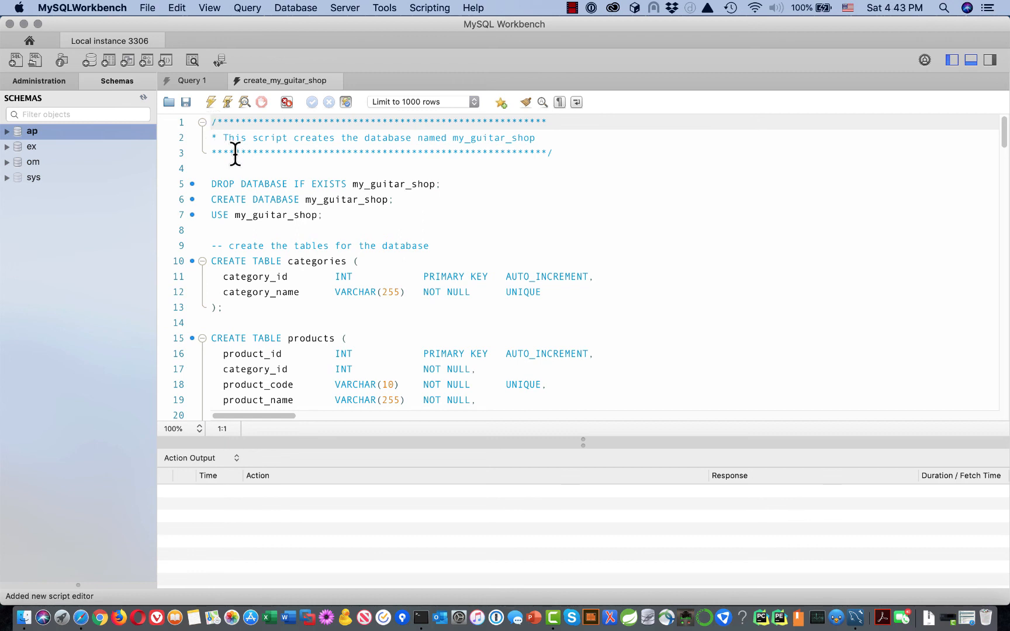
{"action": "left_click_drag", "start_coordinate": [443, 184], "coordinate": [239, 193]}
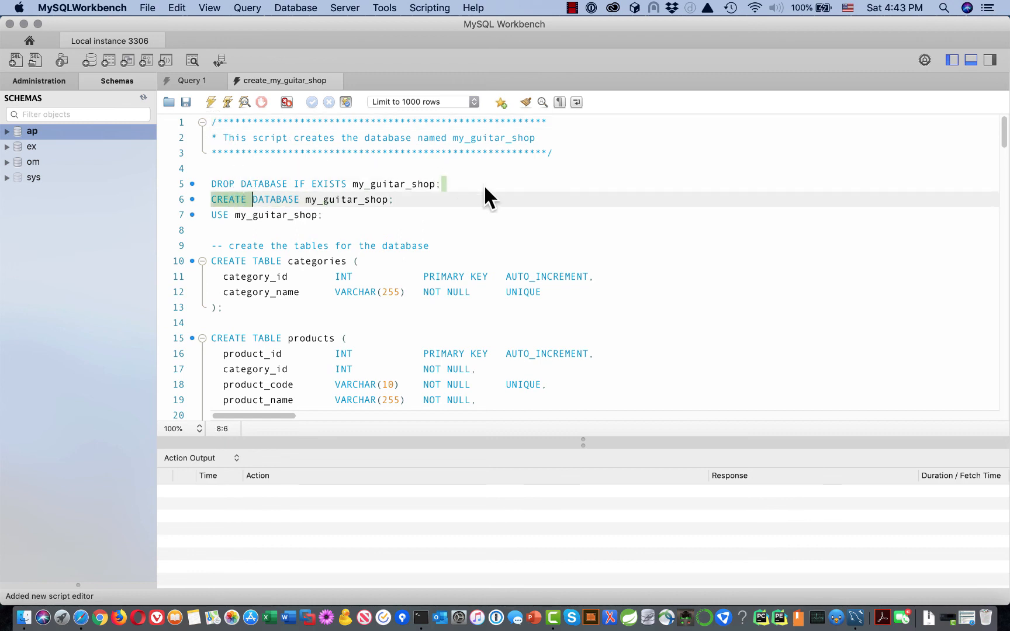
- Run the whole create_my_guitar_shop script with no single statement selected, and review the action output log from first to last entry
{"action": "left_click", "coordinate": [450, 179]}
{"action": "left_click_drag", "start_coordinate": [450, 179], "coordinate": [196, 183]}
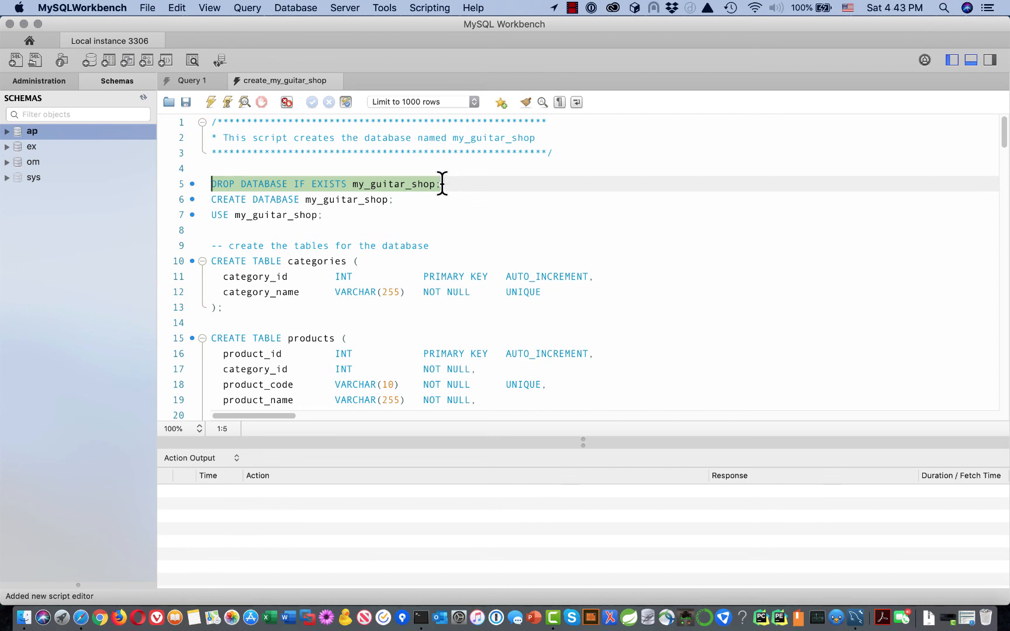
{"action": "left_click", "coordinate": [211, 121]}
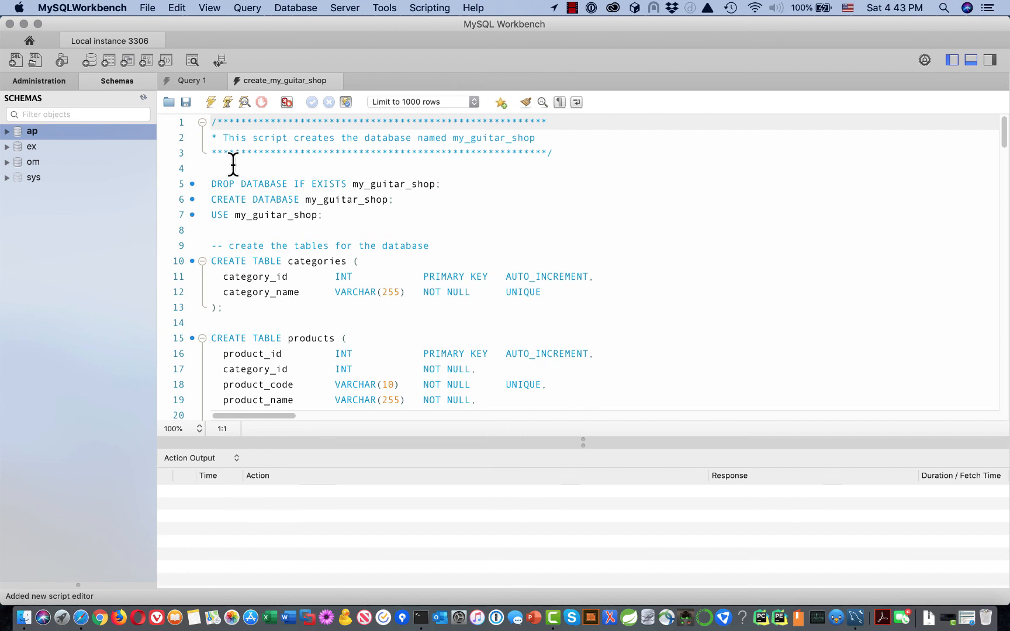
{"action": "left_click", "coordinate": [211, 101]}
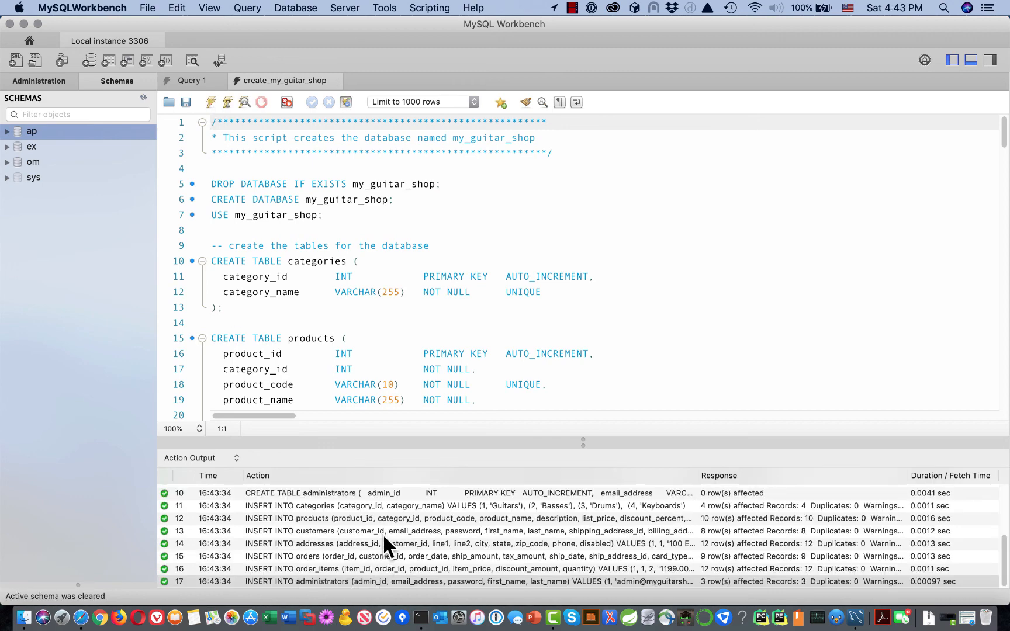
{"action": "scroll", "coordinate": [392, 523], "scroll_direction": "up", "scroll_amount": 5}
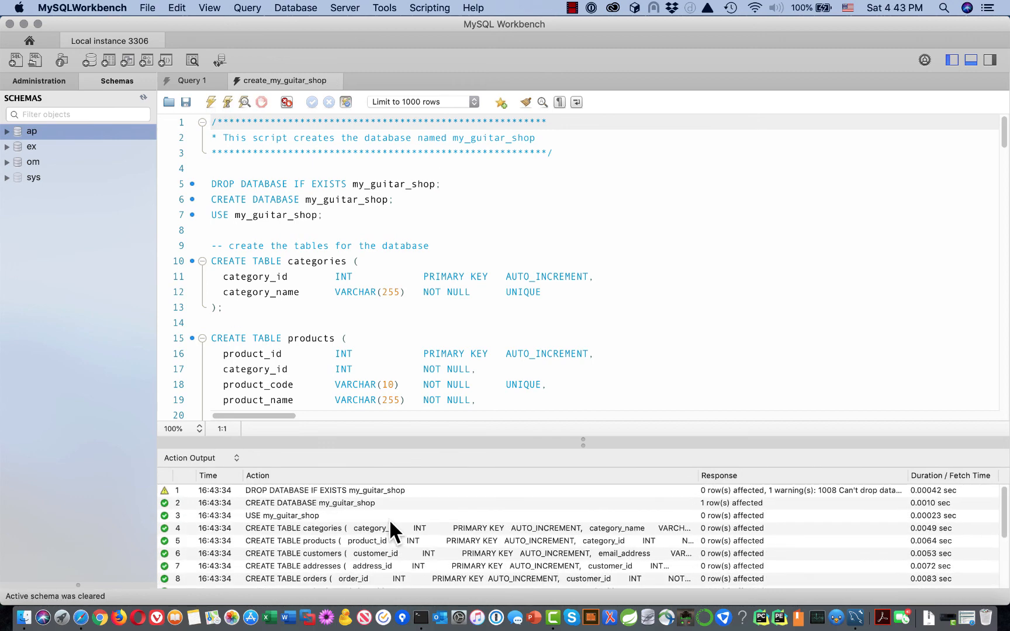
{"action": "scroll", "coordinate": [389, 520], "scroll_direction": "down", "scroll_amount": 5}
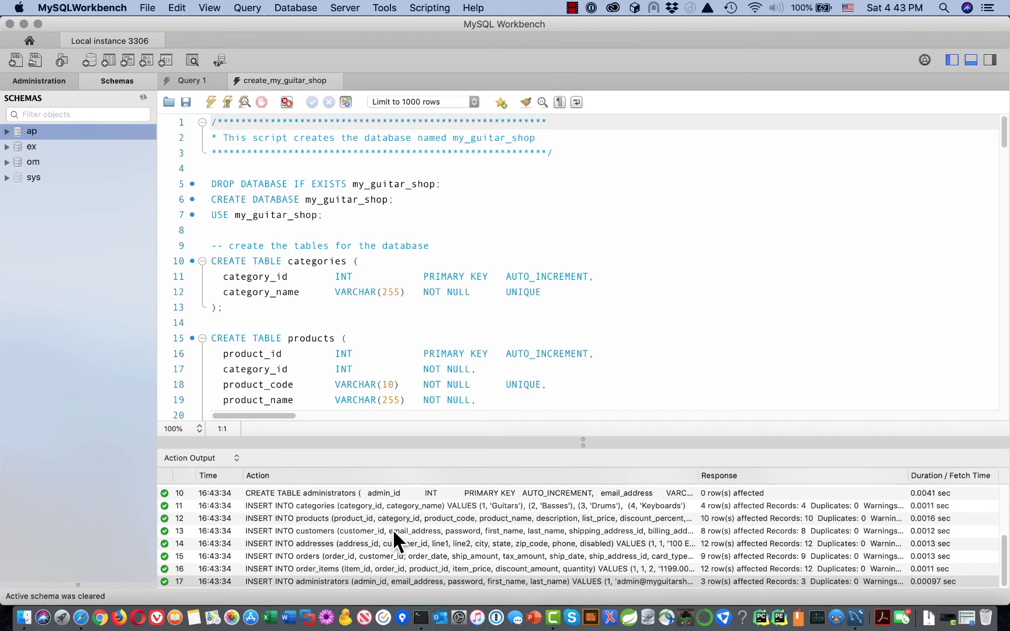
{"action": "scroll", "coordinate": [395, 527], "scroll_direction": "up", "scroll_amount": 5}
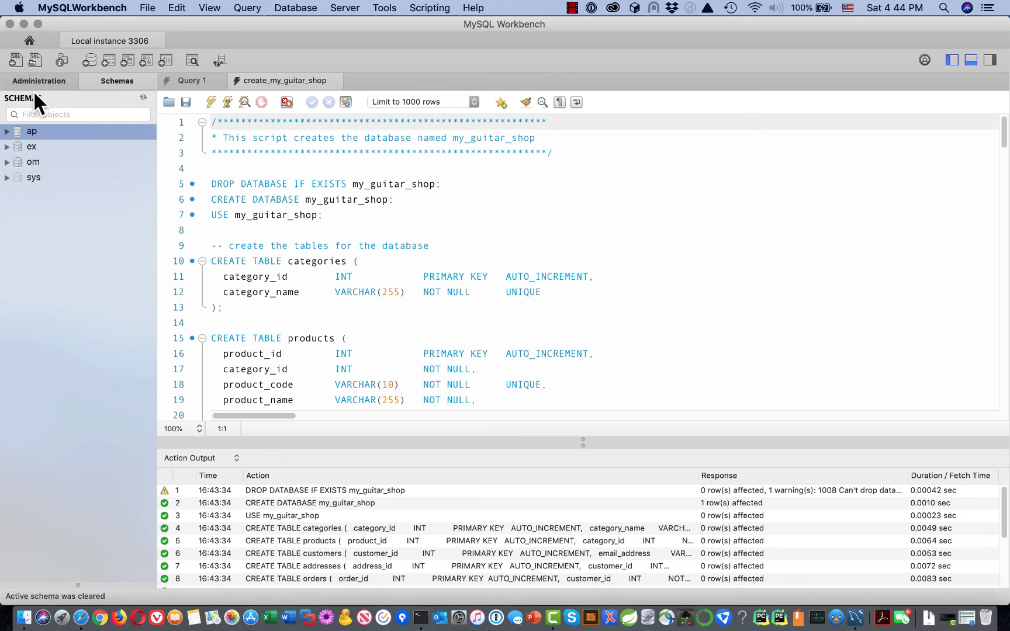
- Refresh the schema list and expand the my_guitar_shop database down to its individual tables
{"action": "left_click", "coordinate": [144, 96]}
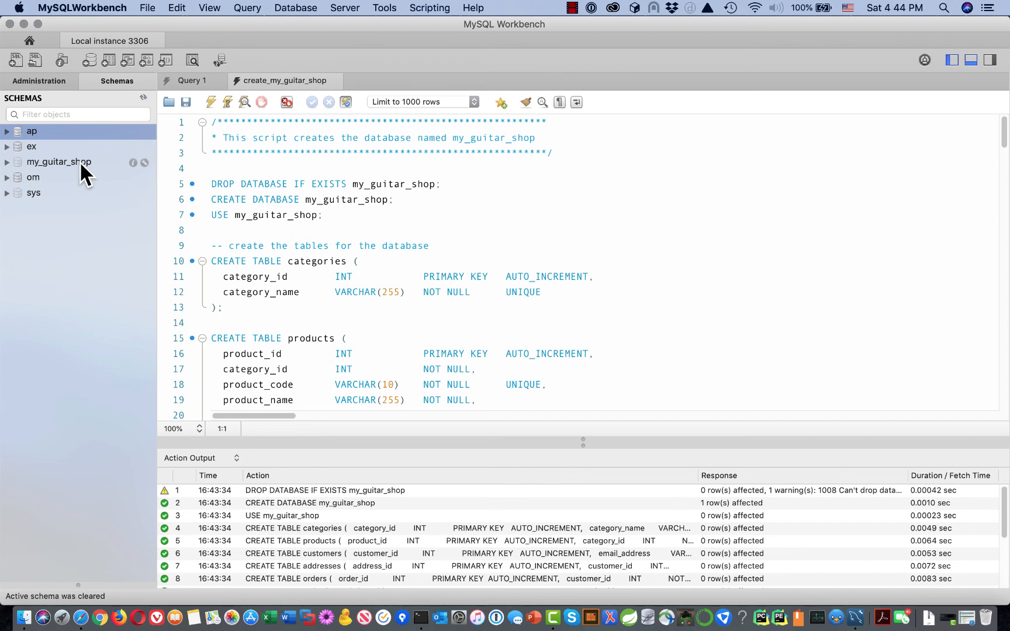
{"action": "left_click", "coordinate": [7, 163]}
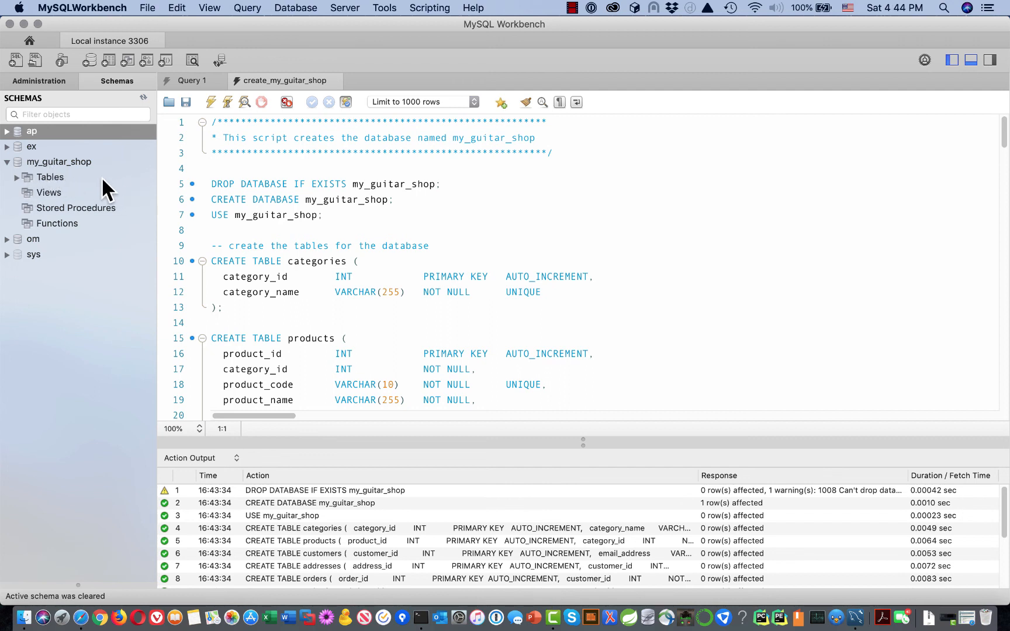
{"action": "left_click", "coordinate": [17, 177]}
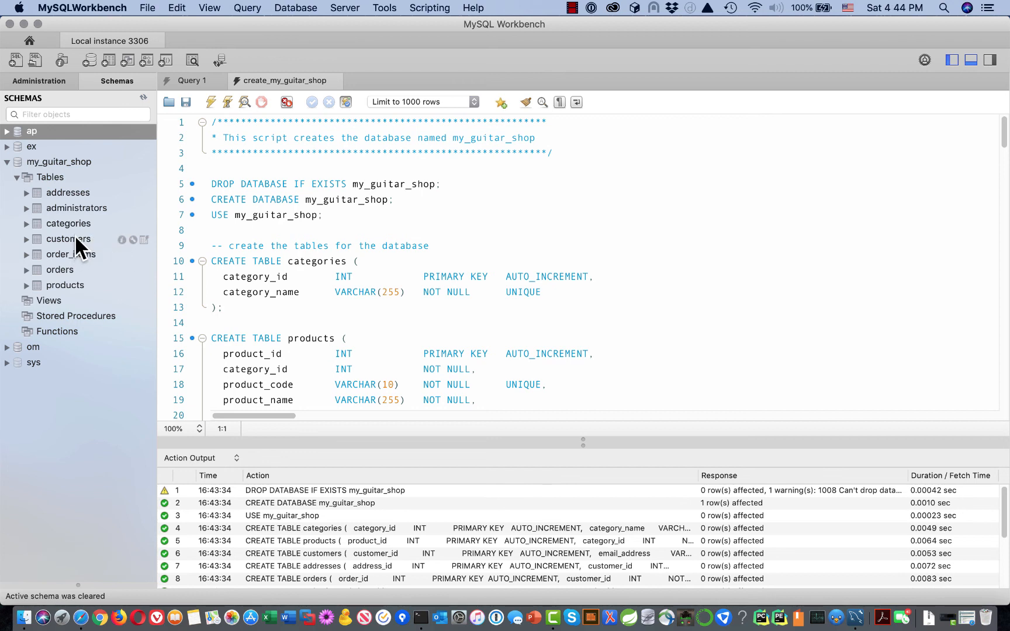
- Display all rows of my_guitar_shop's customers table and orders table, reviewing each result grid down to its last record
{"action": "left_click", "coordinate": [144, 240]}
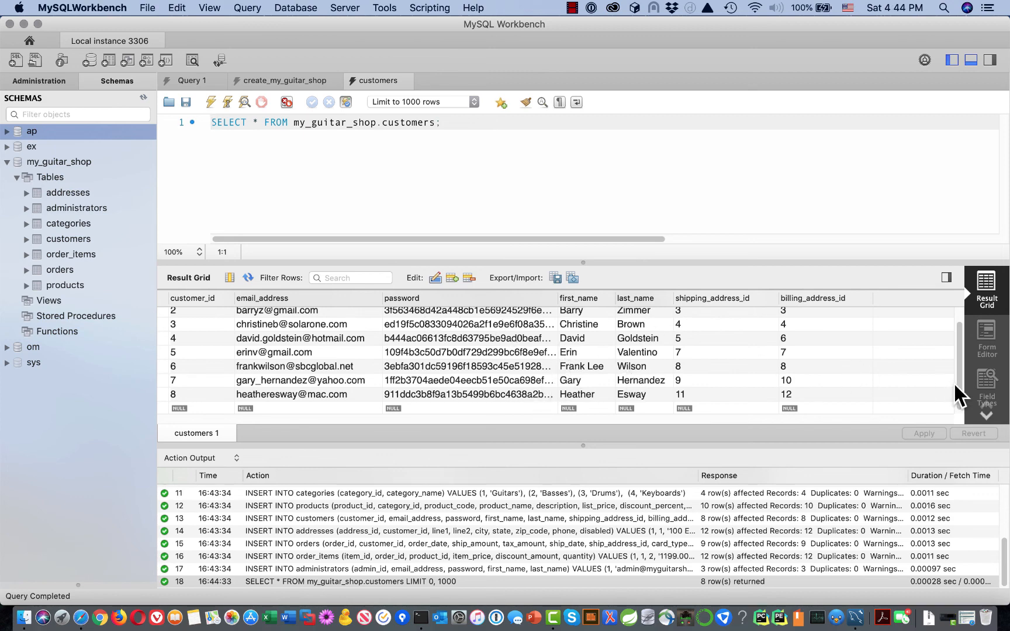
{"action": "mouse_move", "coordinate": [956, 384]}
{"action": "left_mouse_down"}
{"action": "mouse_move", "coordinate": [957, 404]}
{"action": "mouse_move", "coordinate": [956, 353]}
{"action": "mouse_move", "coordinate": [952, 405]}
{"action": "left_mouse_up"}
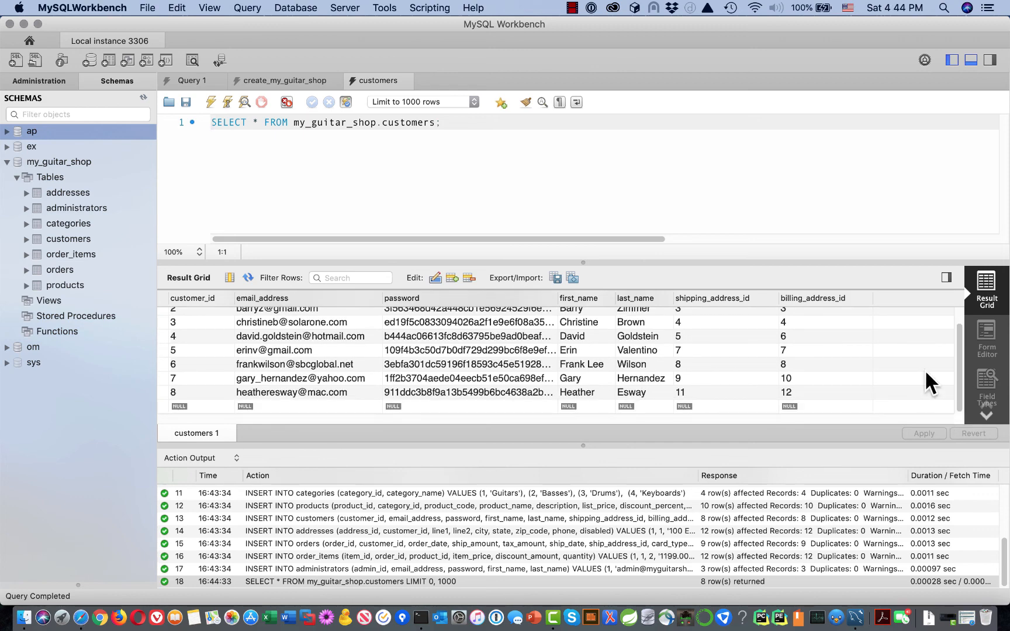
{"action": "mouse_move", "coordinate": [65, 268]}
{"action": "left_click", "coordinate": [144, 270]}
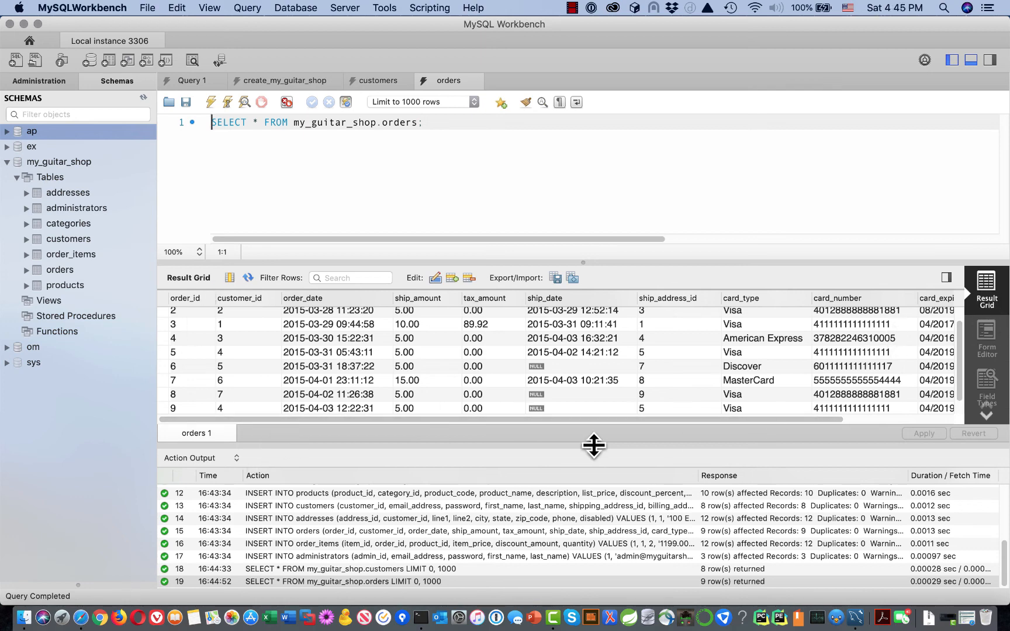
{"action": "left_click_drag", "start_coordinate": [571, 415], "coordinate": [457, 437]}
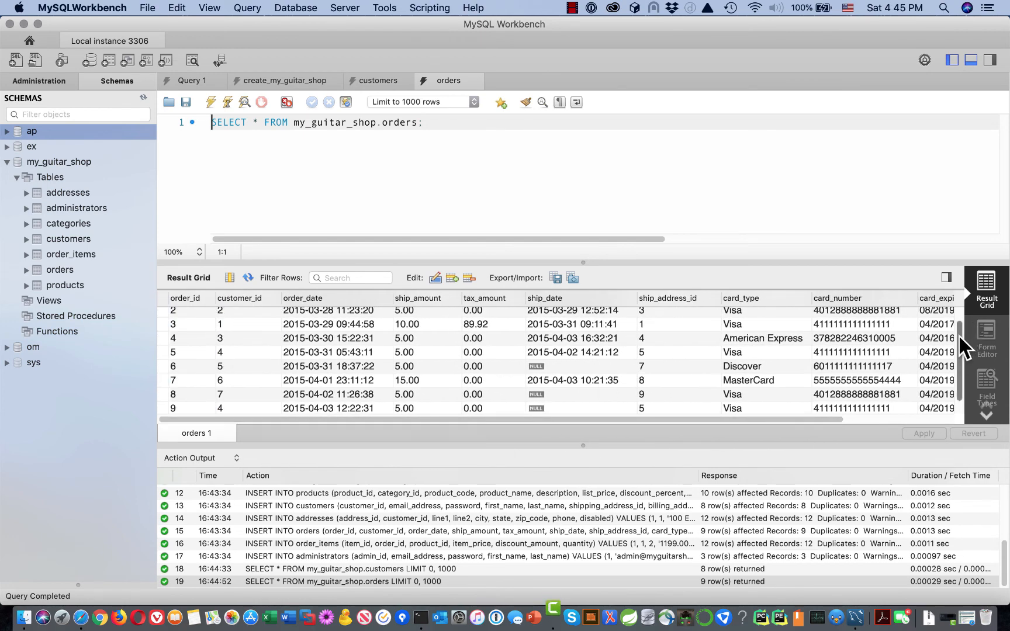
{"action": "left_click_drag", "start_coordinate": [958, 335], "coordinate": [956, 386]}
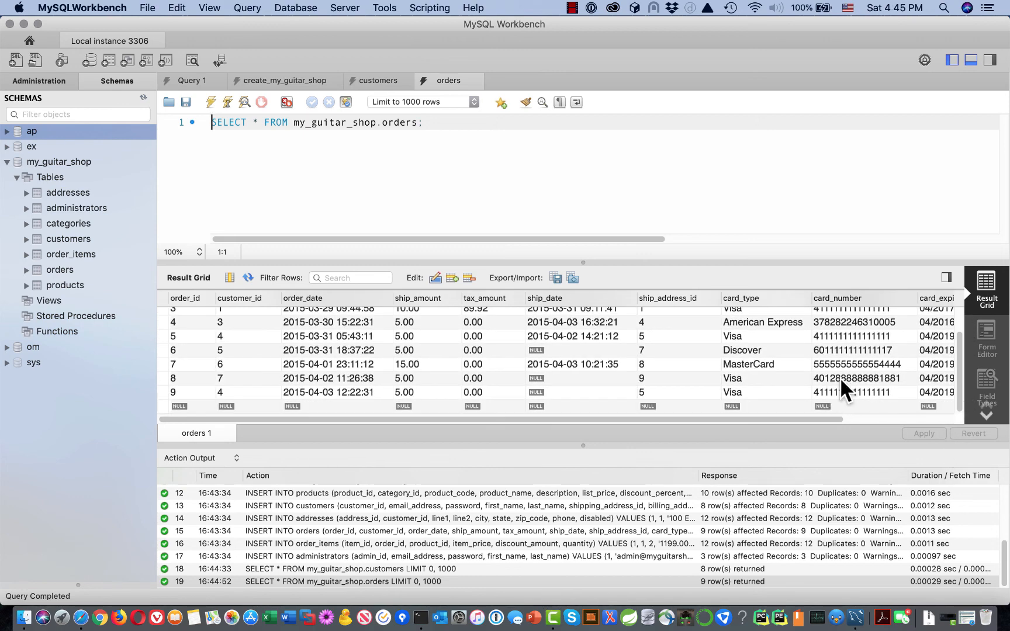